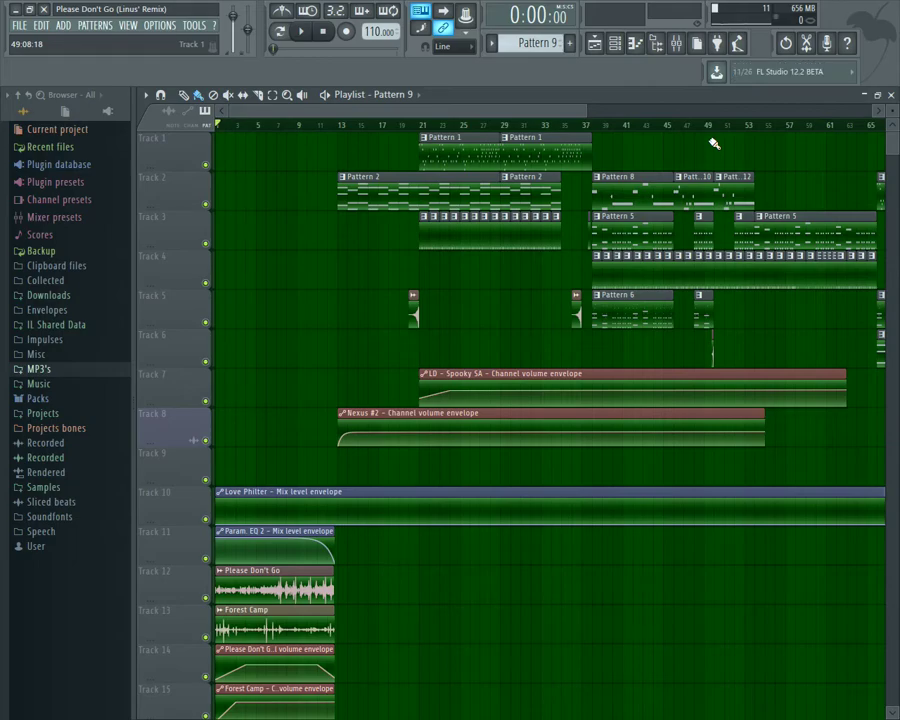
# Step: Play the arrangement from its beginning and pause it just before bar 58
pyautogui.press('space')
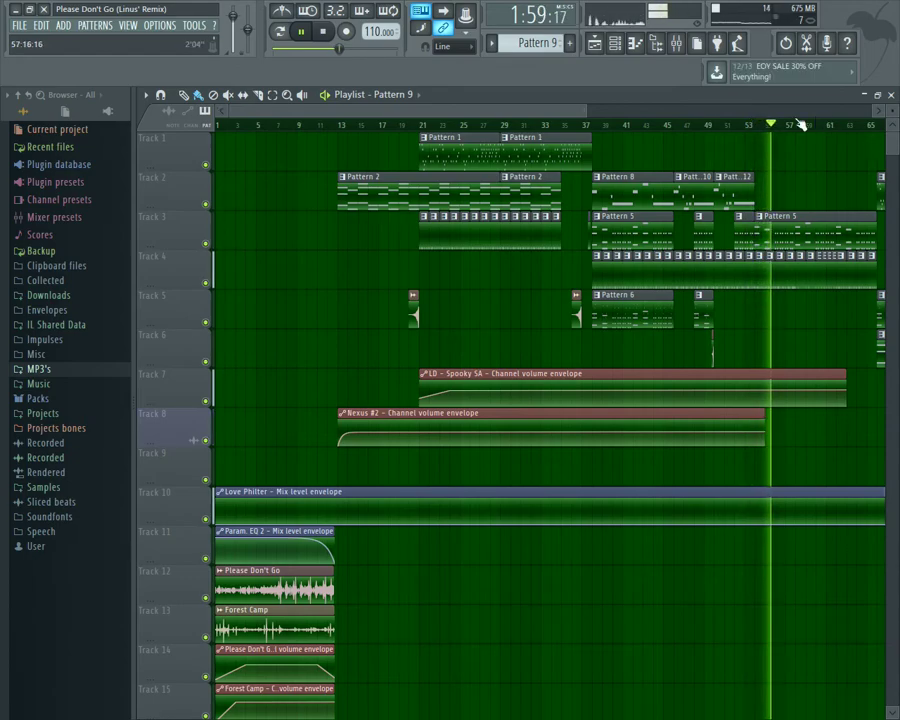
pyautogui.scroll(6, 800, 124)
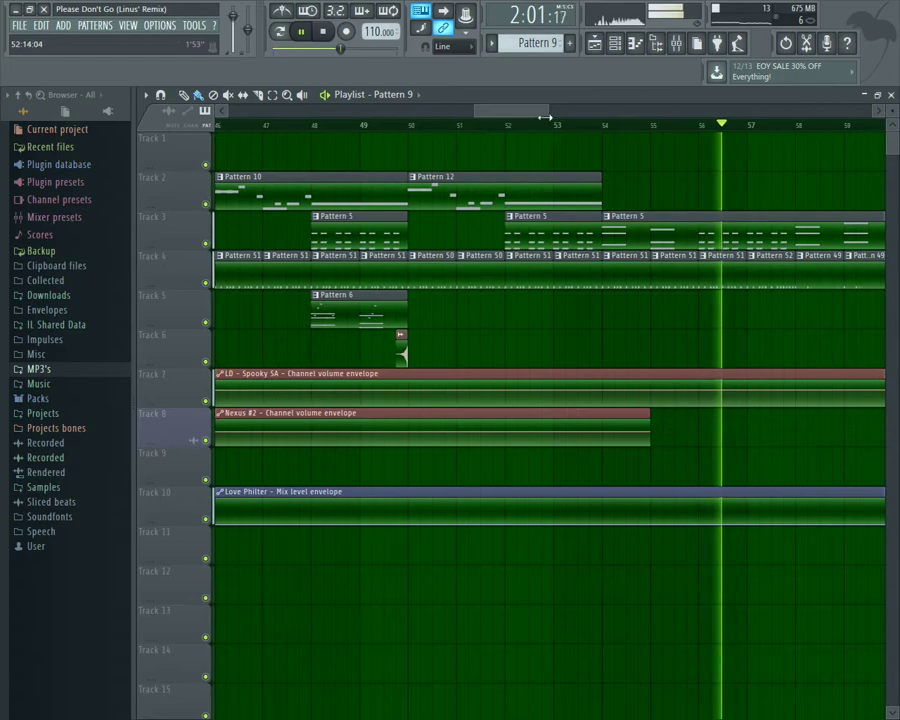
pyautogui.moveTo(551, 112); pyautogui.dragTo(574, 112)
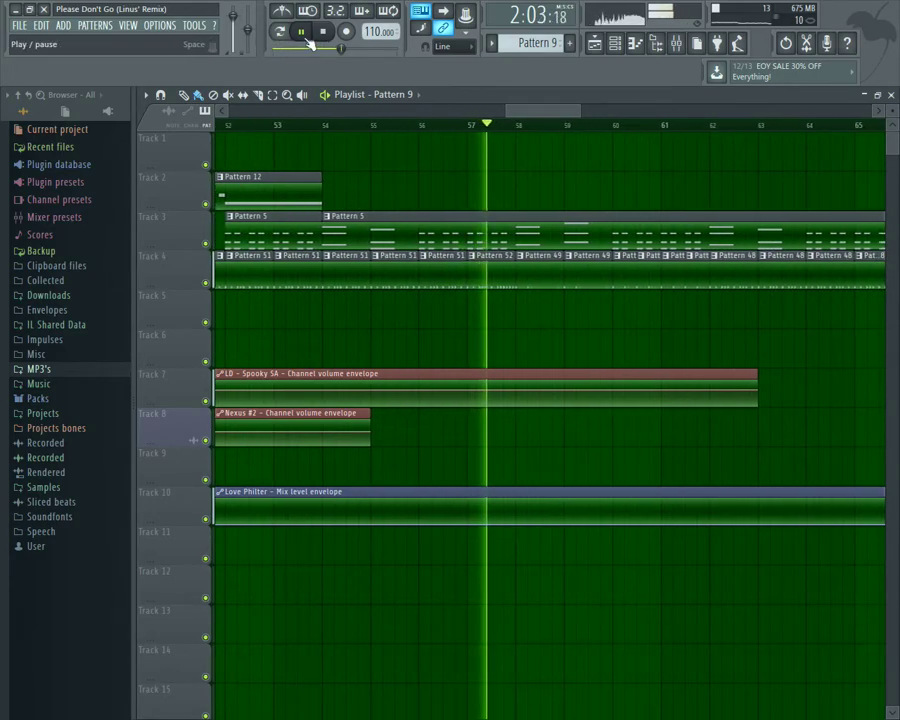
pyautogui.click(301, 32)
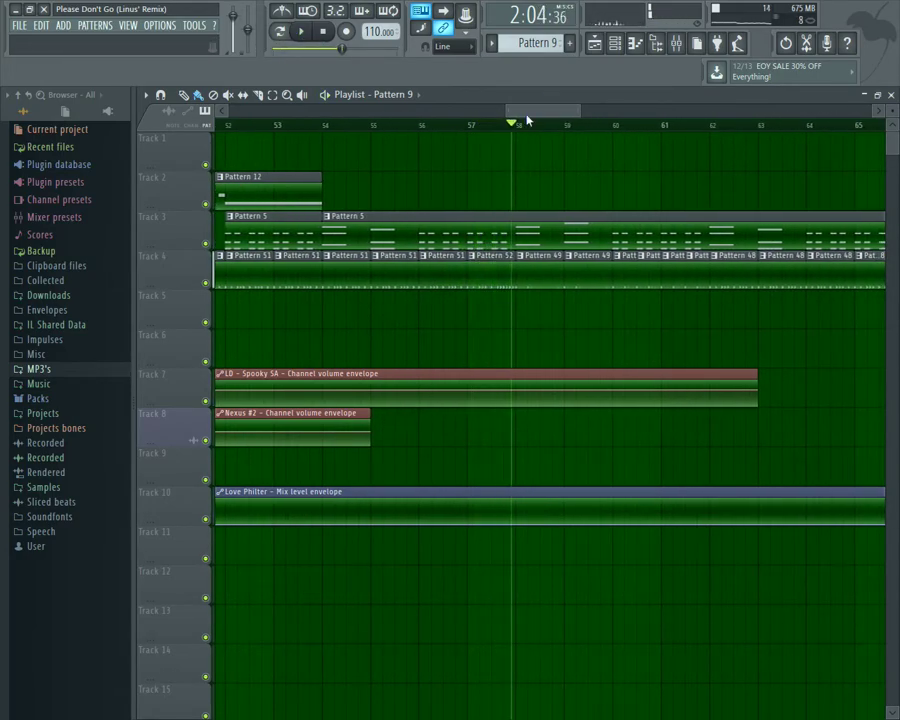
# Step: Play Pattern 10 on its own and check which channels hold its notes in the channel rack
pyautogui.moveTo(509, 117); pyautogui.dragTo(2, 124)
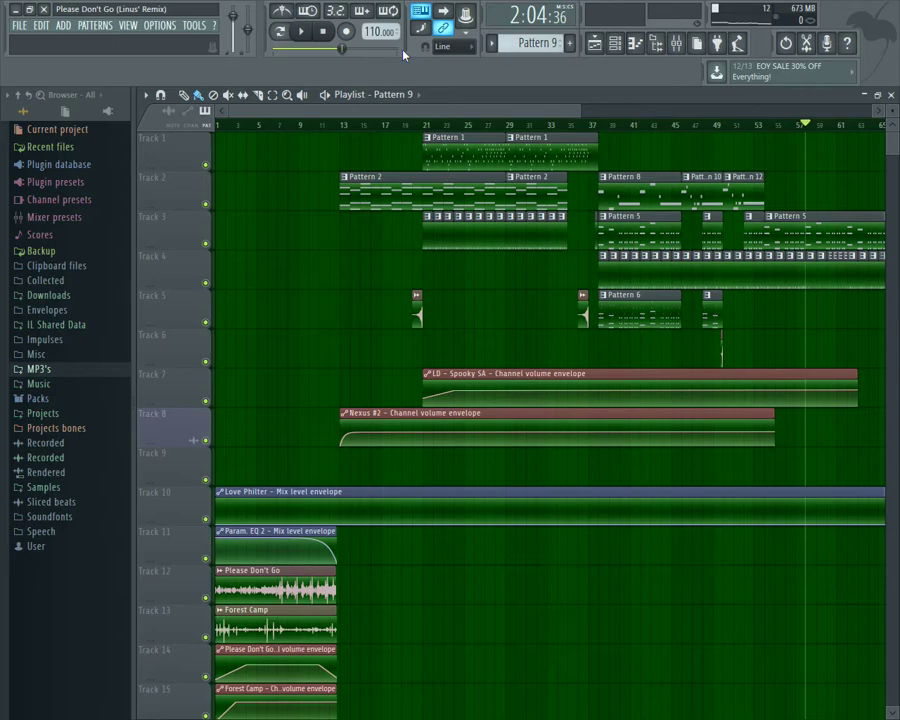
pyautogui.scroll(5, 392, 255)
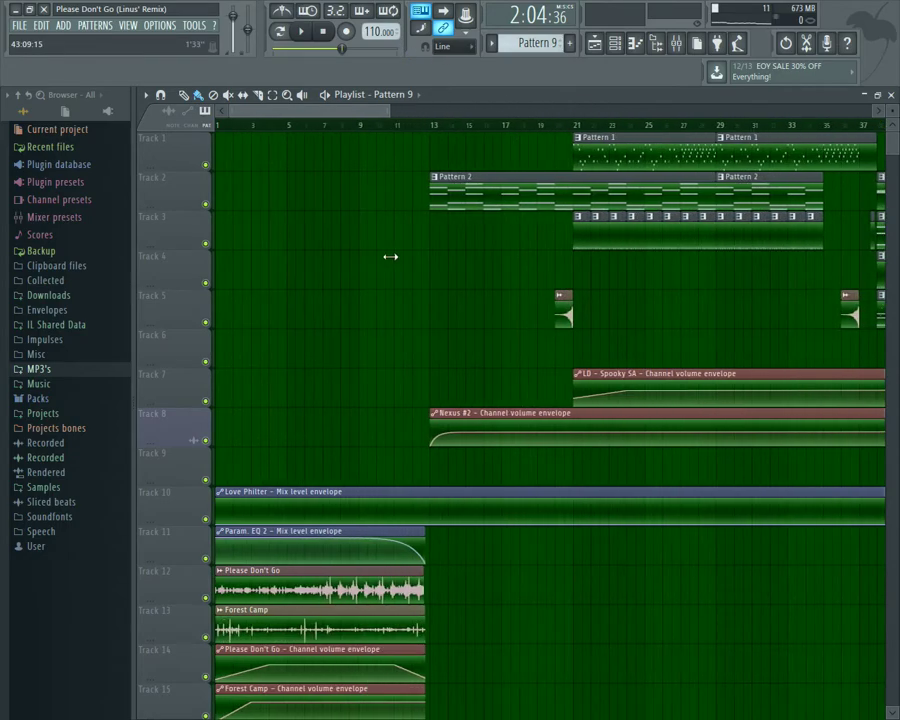
pyautogui.moveTo(338, 113); pyautogui.dragTo(453, 130)
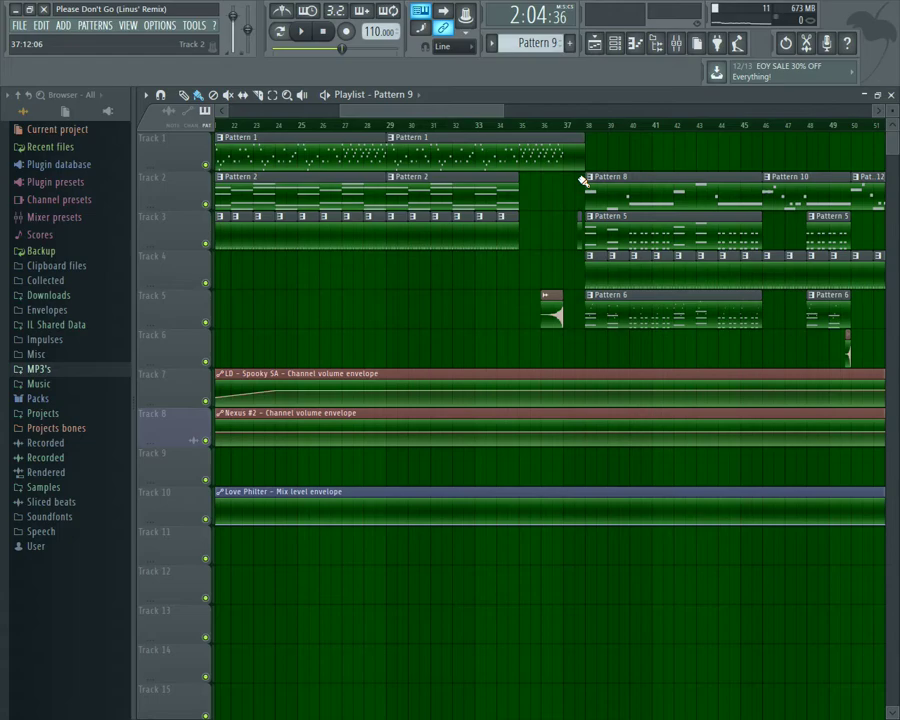
pyautogui.moveTo(424, 115); pyautogui.dragTo(489, 110)
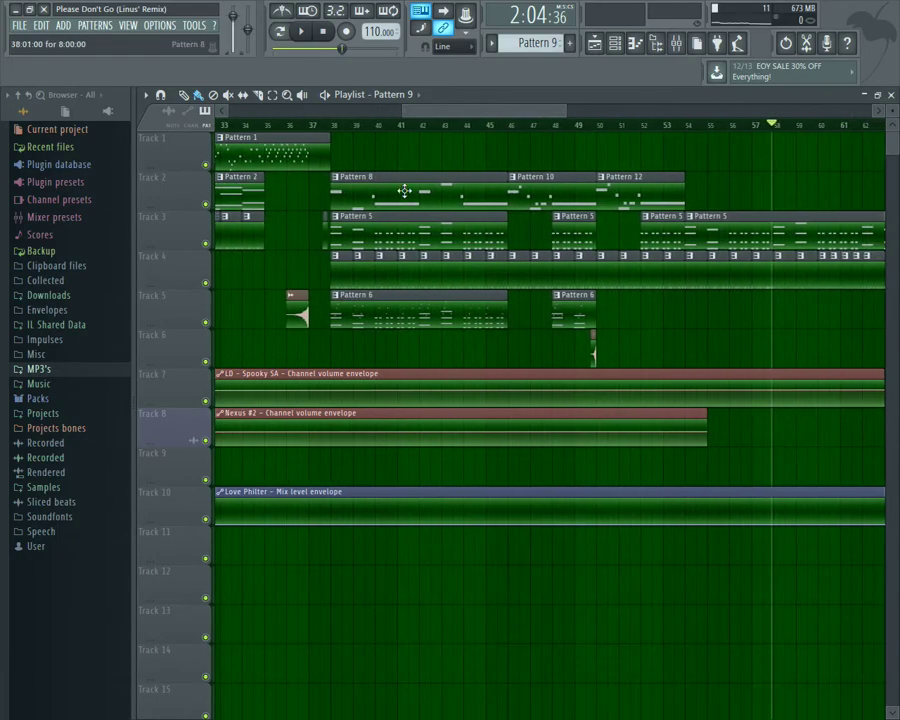
pyautogui.click(306, 33)
pyautogui.click(617, 43)
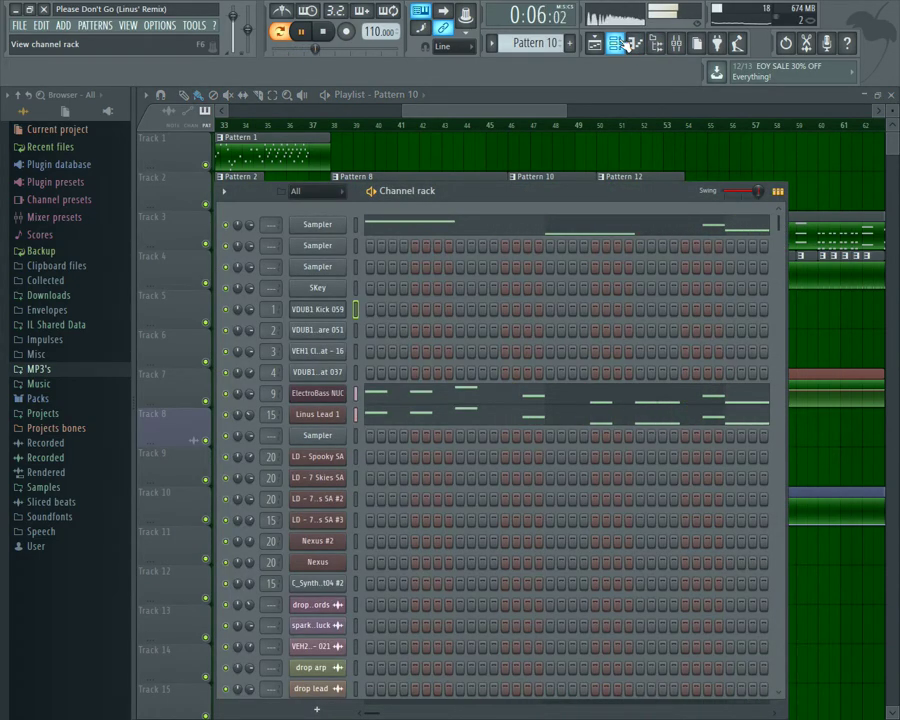
pyautogui.click(617, 43)
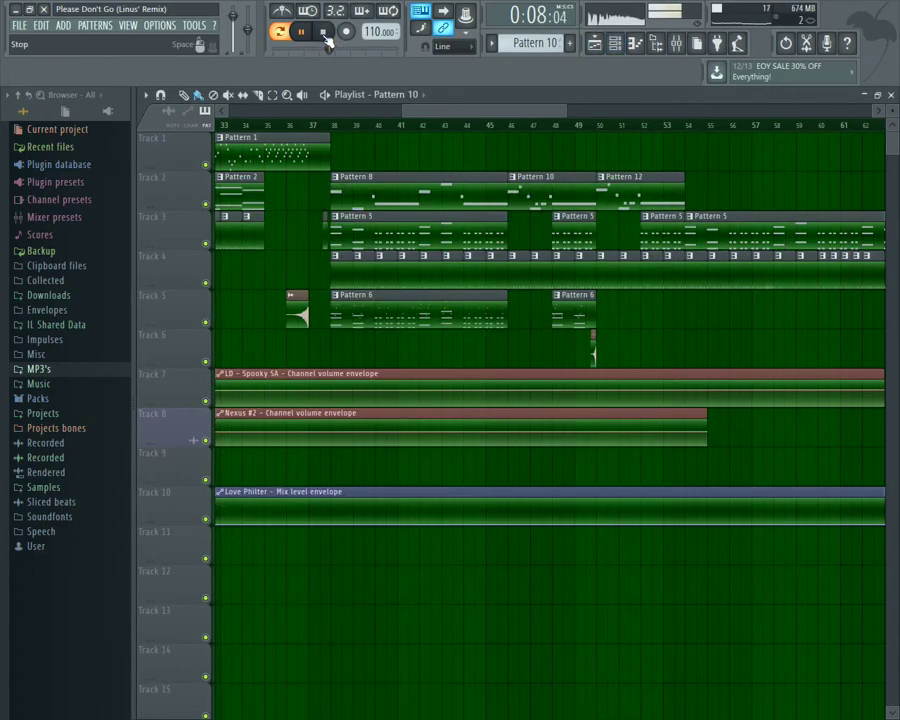
# Step: Stop Pattern 10, examine the playlist section starting at bar 38, and recheck the pattern's channels in the channel rack
pyautogui.moveTo(405, 108); pyautogui.dragTo(439, 135)
pyautogui.moveTo(565, 112); pyautogui.dragTo(506, 111)
pyautogui.moveTo(485, 112)
pyautogui.mouseDown()
pyautogui.moveTo(462, 112)
pyautogui.moveTo(475, 114)
pyautogui.mouseUp()
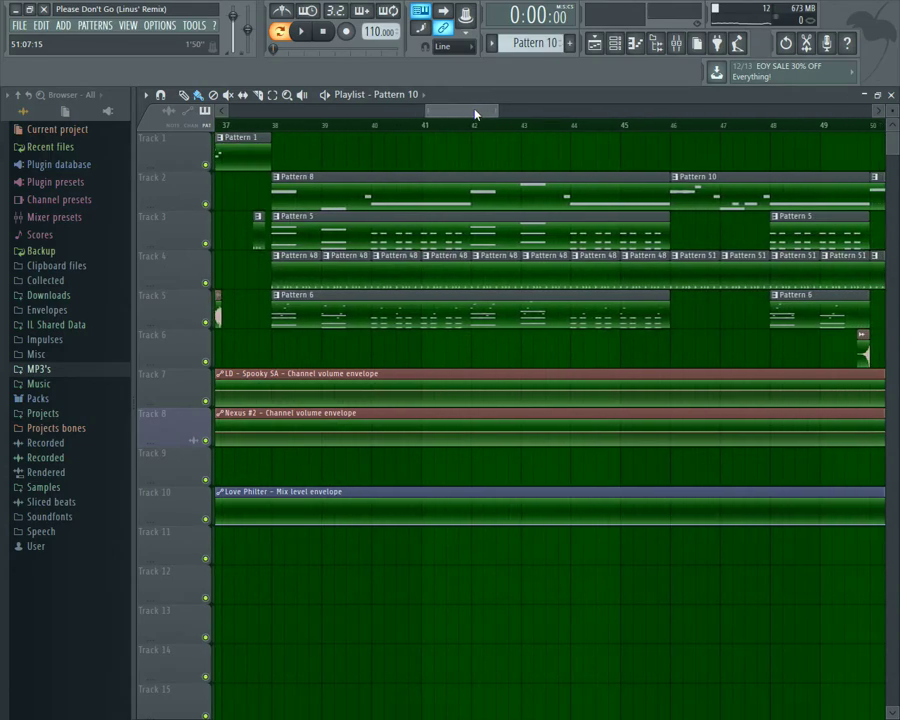
pyautogui.click(614, 44)
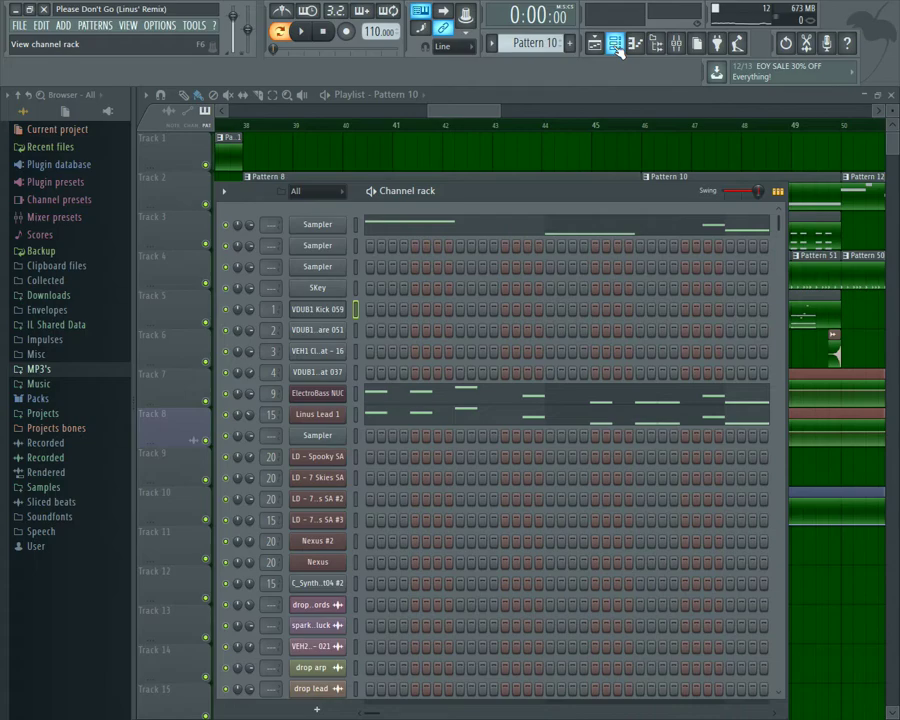
pyautogui.click(615, 45)
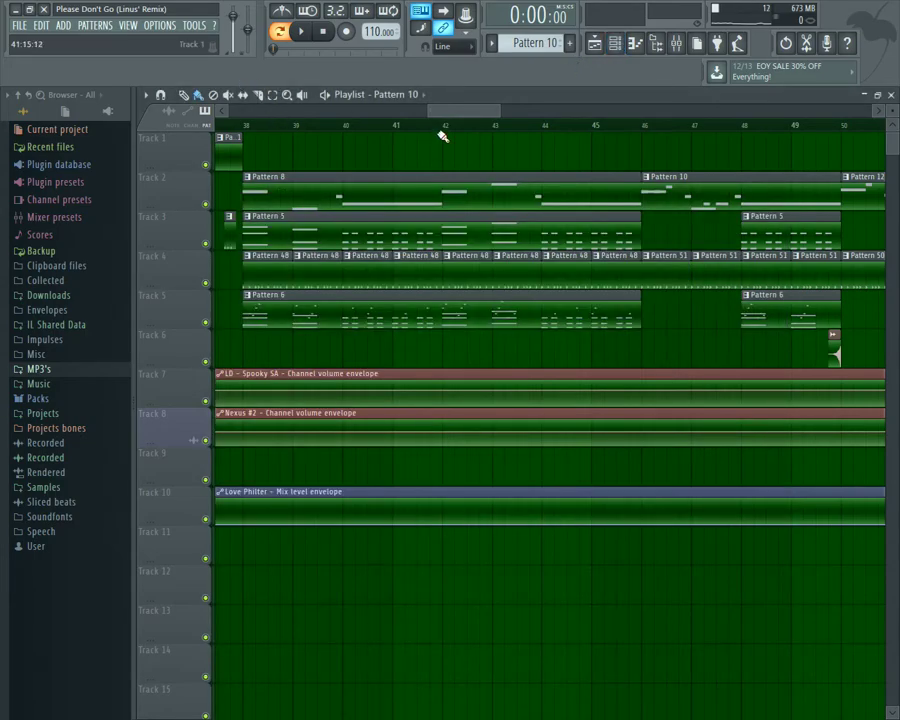
# Step: Place the song position at the start of bar 38, where Pattern 8 begins
pyautogui.moveTo(509, 112); pyautogui.dragTo(453, 115)
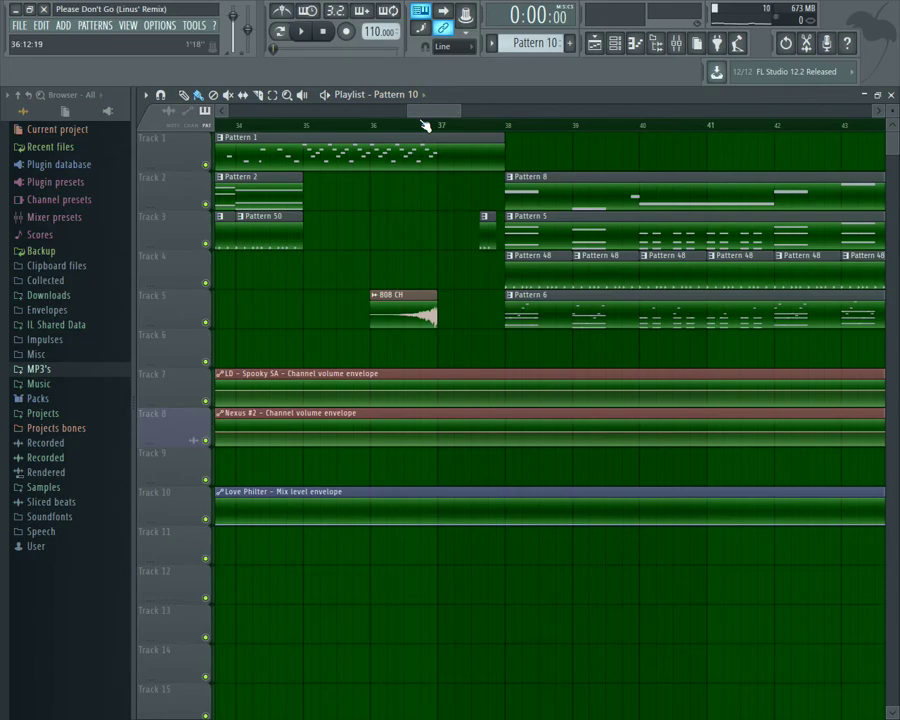
pyautogui.click(506, 128)
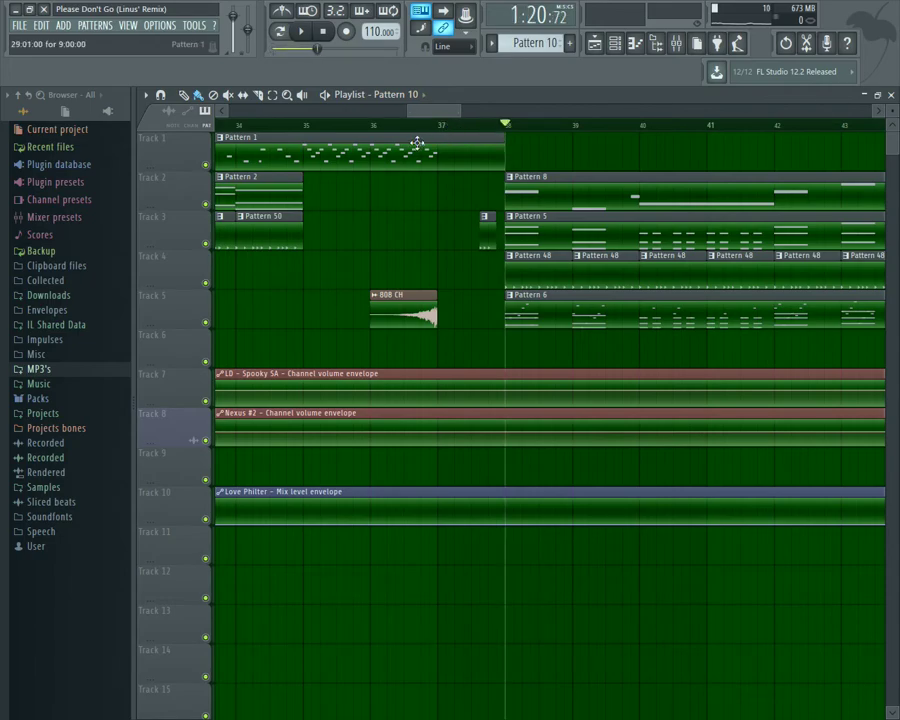
pyautogui.click(464, 107)
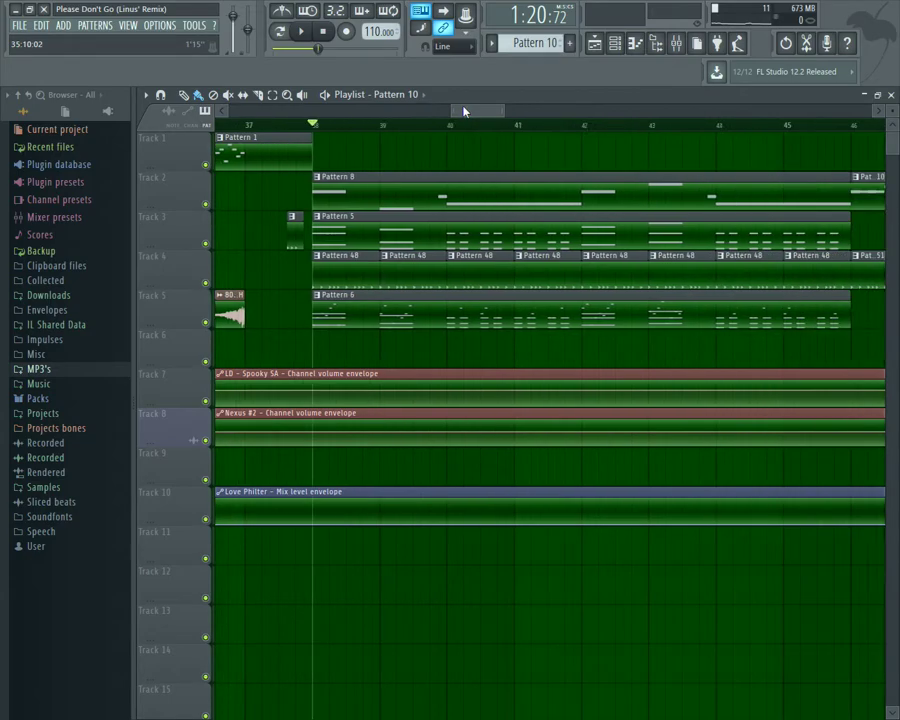
pyautogui.click(411, 113)
pyautogui.moveTo(419, 114); pyautogui.dragTo(427, 117)
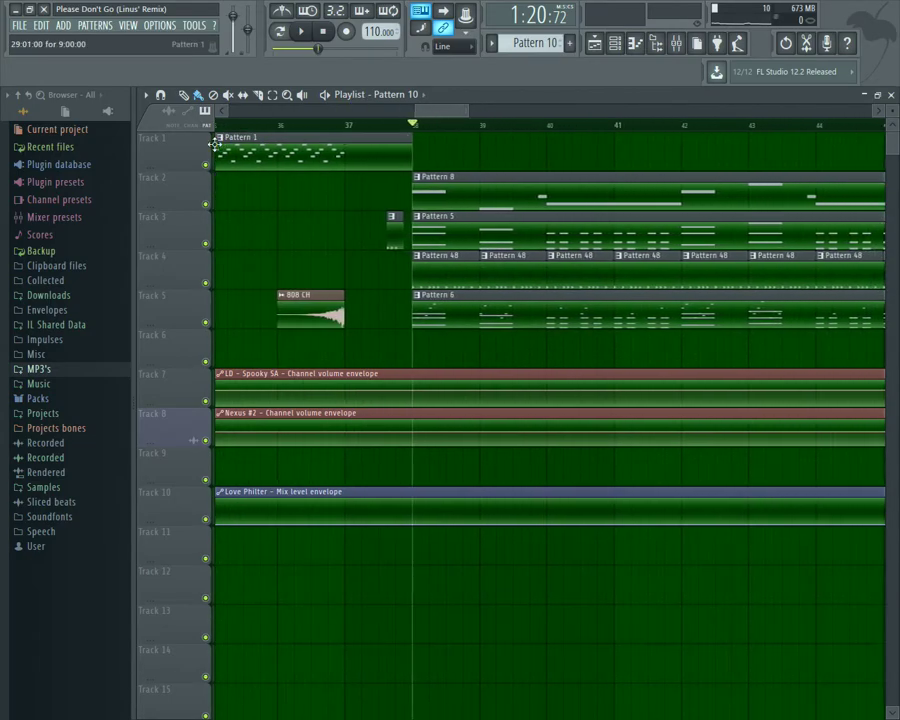
# Step: Mute Track 2 and play the song from bar 38 to hear the section without it, stopping after about four bars
pyautogui.click(206, 204)
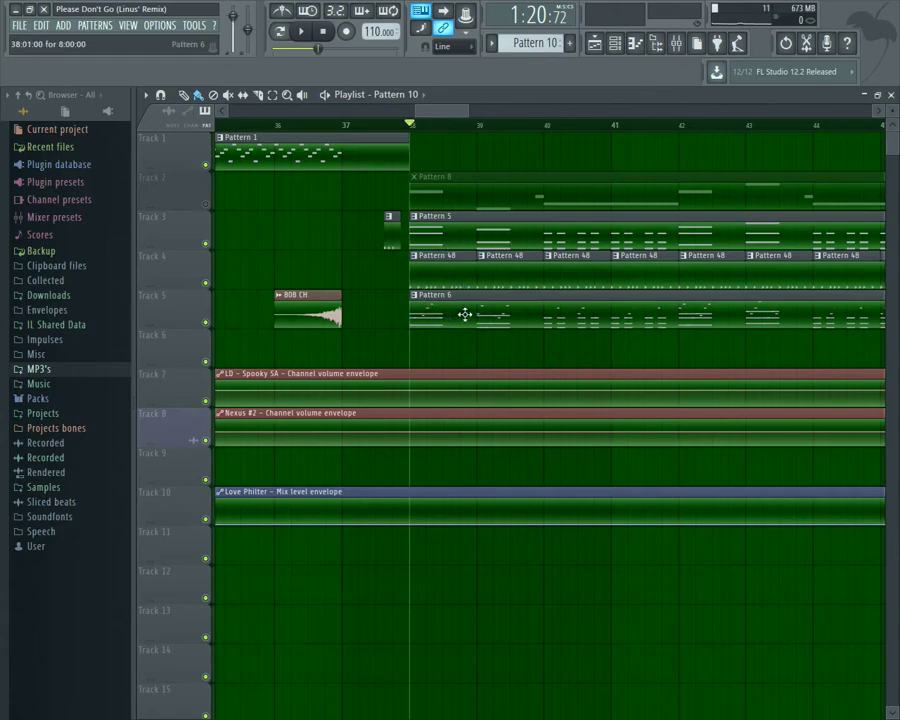
pyautogui.click(313, 34)
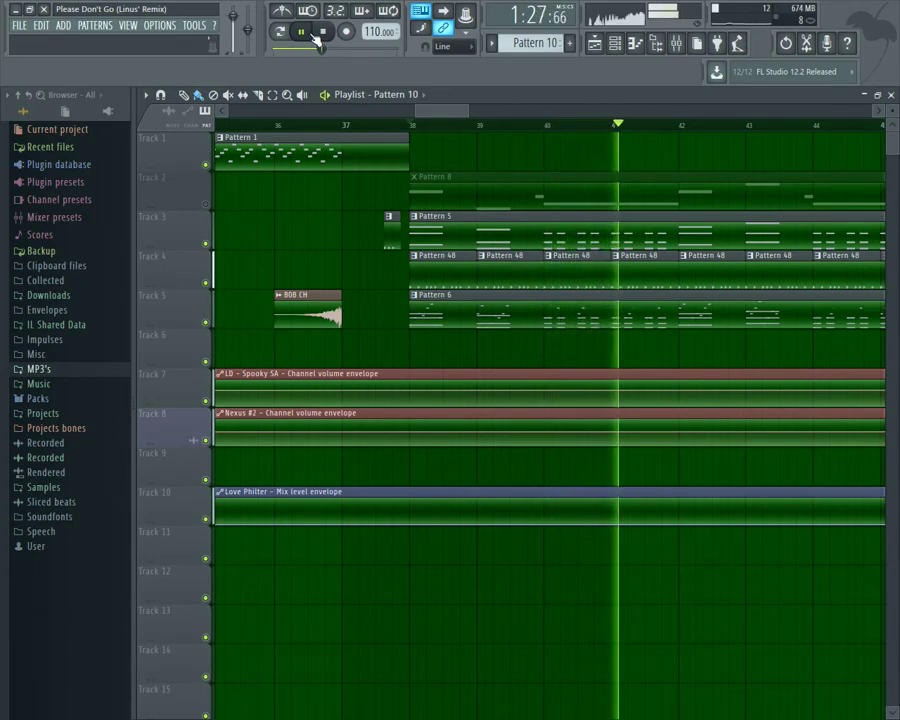
pyautogui.click(312, 32)
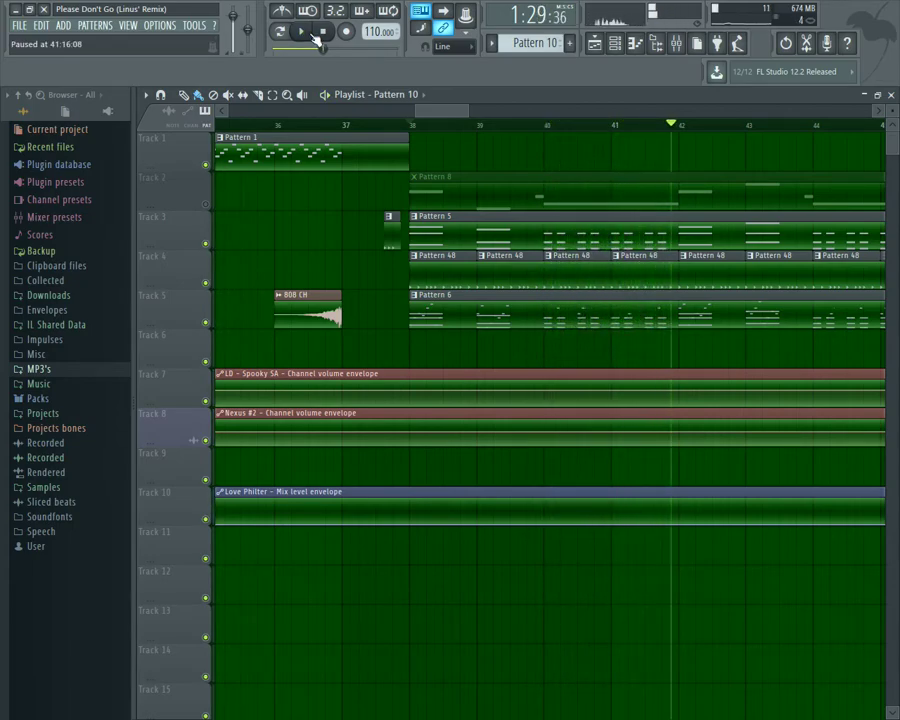
pyautogui.click(322, 38)
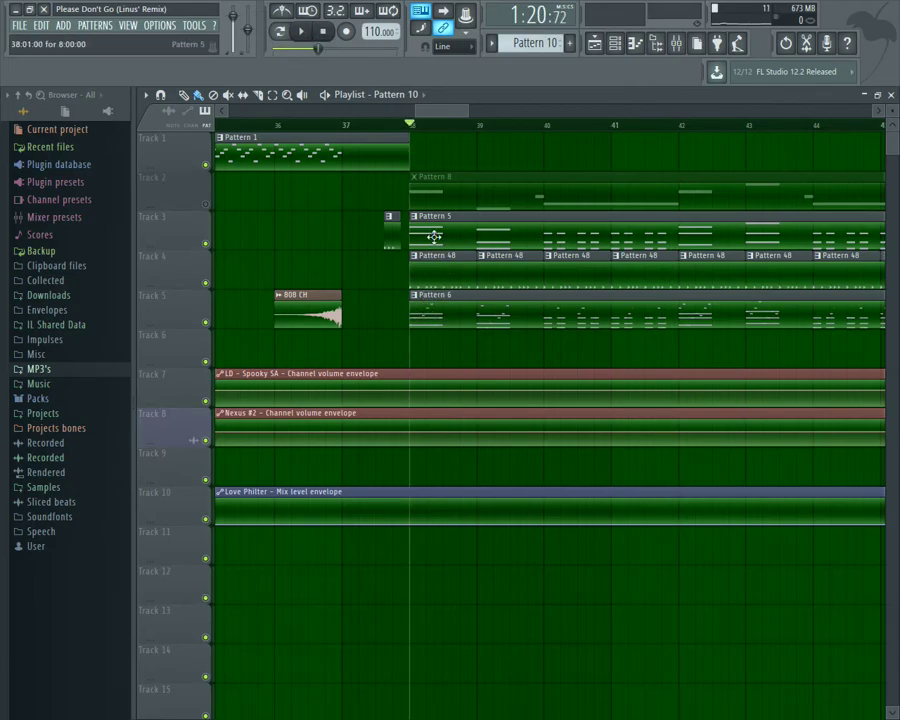
# Step: Unmute Track 2 and play the section from bar 38 with it included, stopping after a few bars
pyautogui.click(206, 204)
pyautogui.click(300, 33)
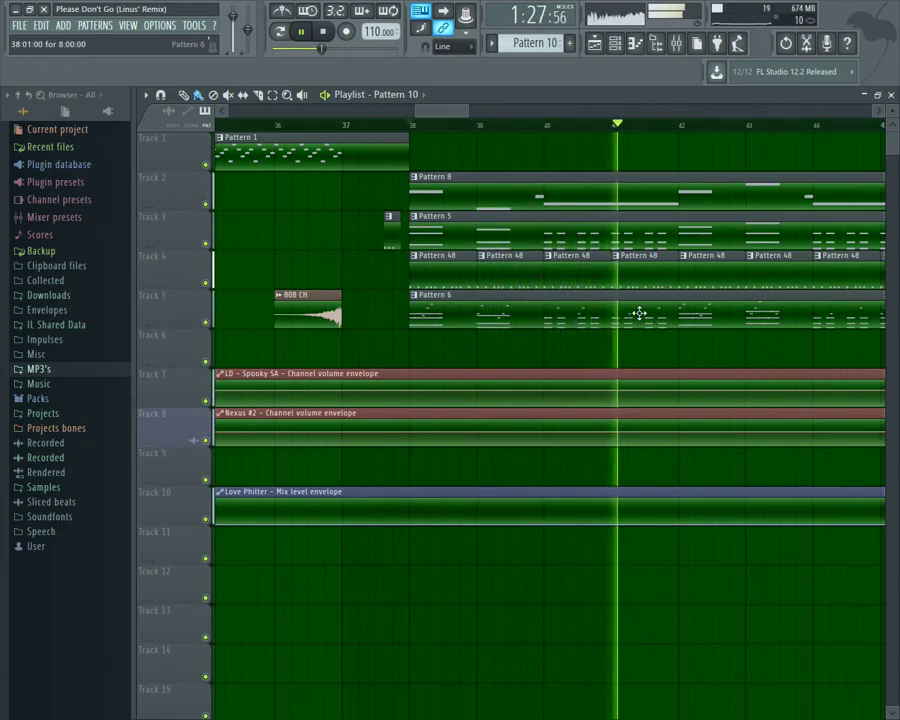
pyautogui.press('space')
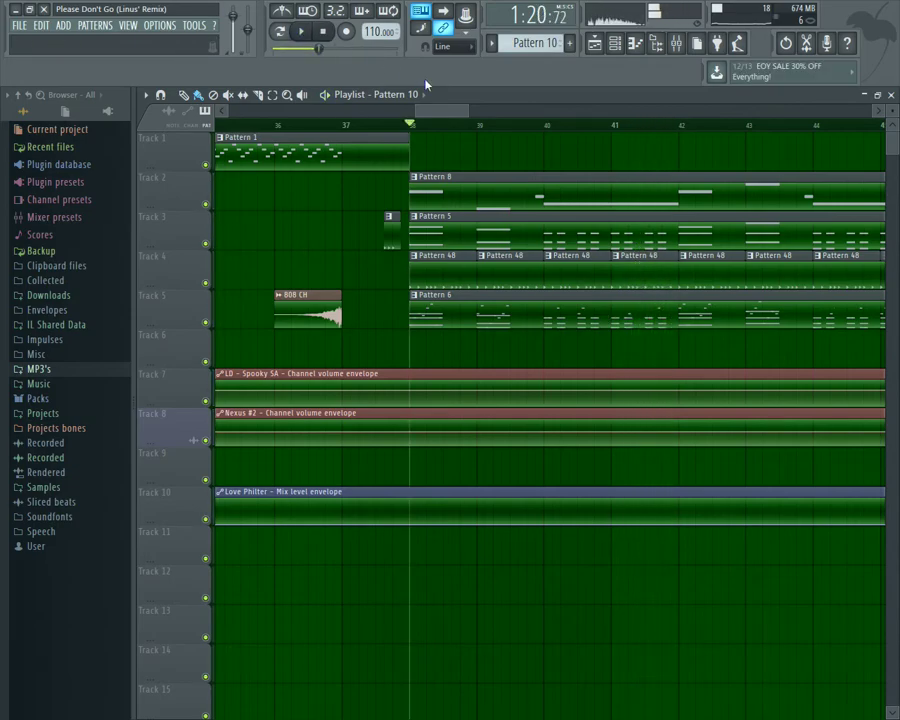
# Step: Select Pattern 6 and open the piano roll of its LD - 7 Skies SA #2 channel
pyautogui.click(661, 316)
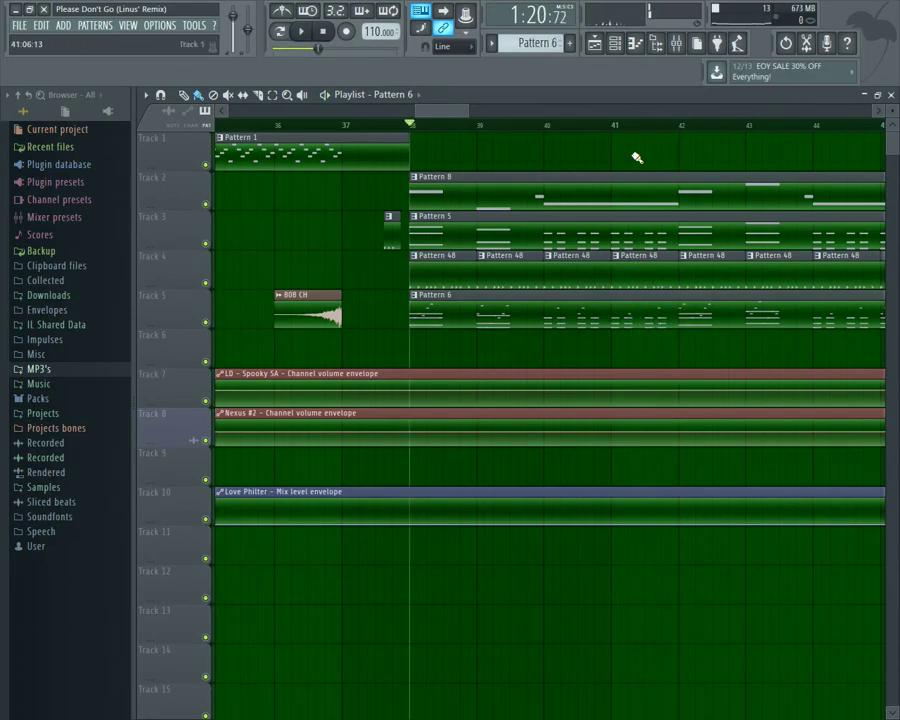
pyautogui.click(615, 43)
pyautogui.rightClick(330, 498)
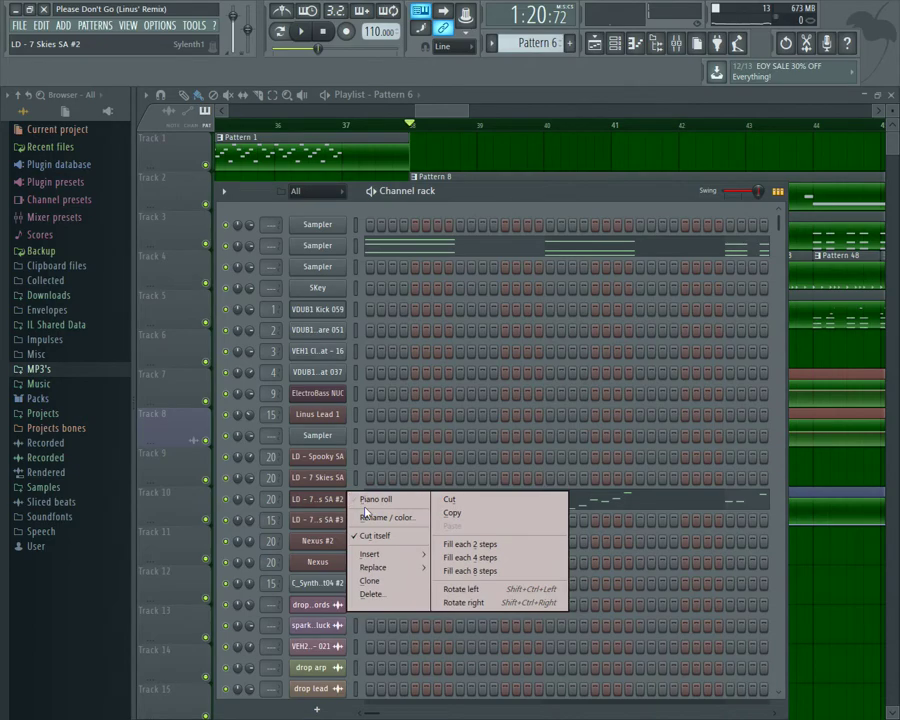
pyautogui.click(370, 494)
# Step: Play Pattern 6, examine the LD - 7 Skies SA #2 notes across its full length, and return to the playlist
pyautogui.moveTo(262, 112); pyautogui.dragTo(440, 235)
pyautogui.click(311, 35)
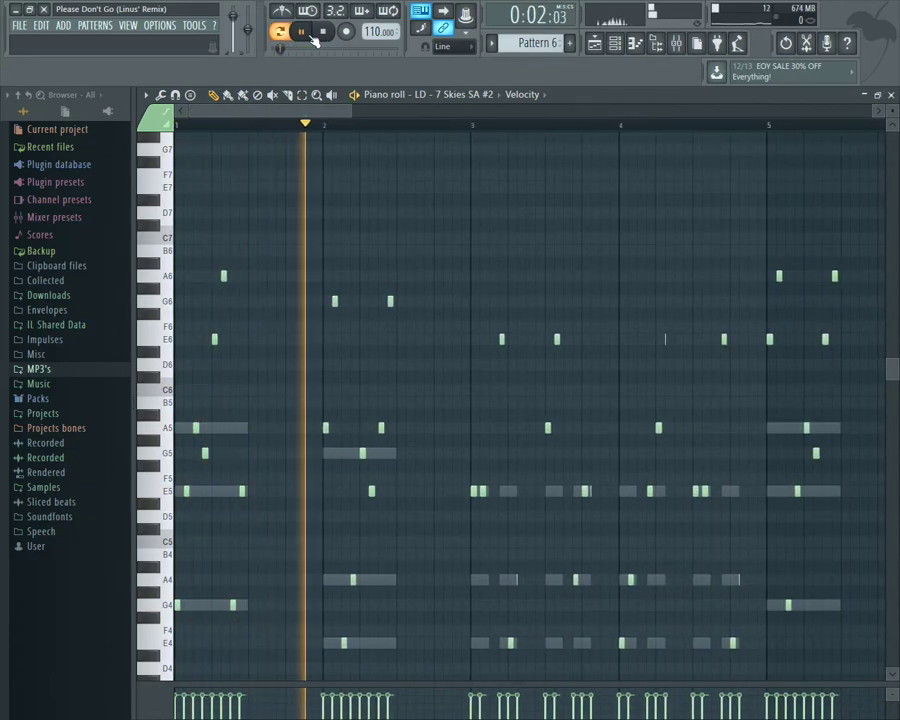
pyautogui.moveTo(326, 112); pyautogui.dragTo(668, 136)
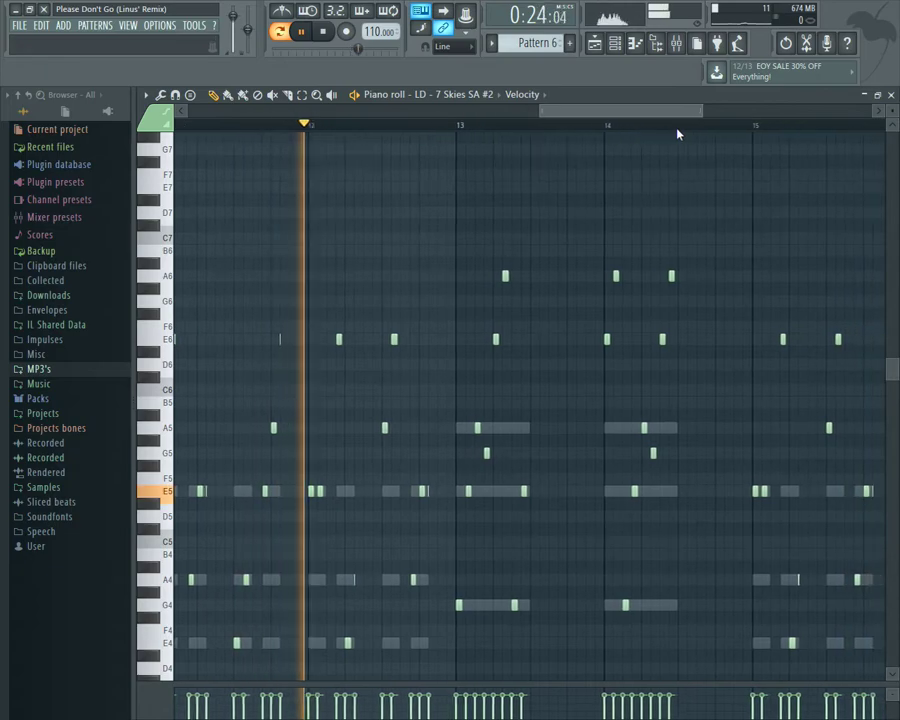
pyautogui.moveTo(548, 109); pyautogui.dragTo(186, 112)
pyautogui.moveTo(712, 112); pyautogui.dragTo(897, 135)
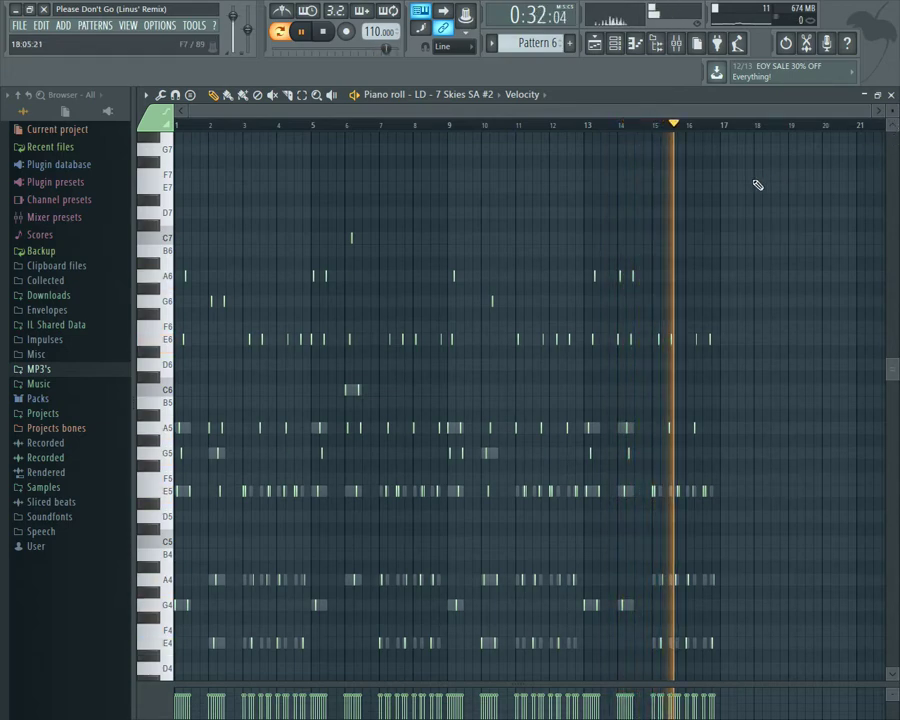
pyautogui.click(329, 35)
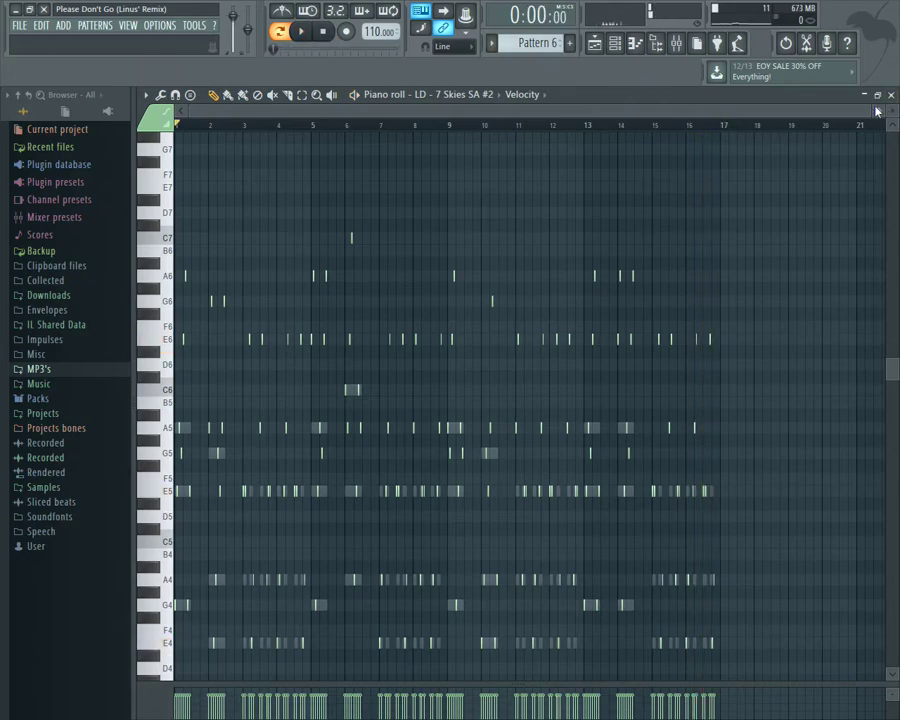
pyautogui.moveTo(870, 111); pyautogui.dragTo(359, 111)
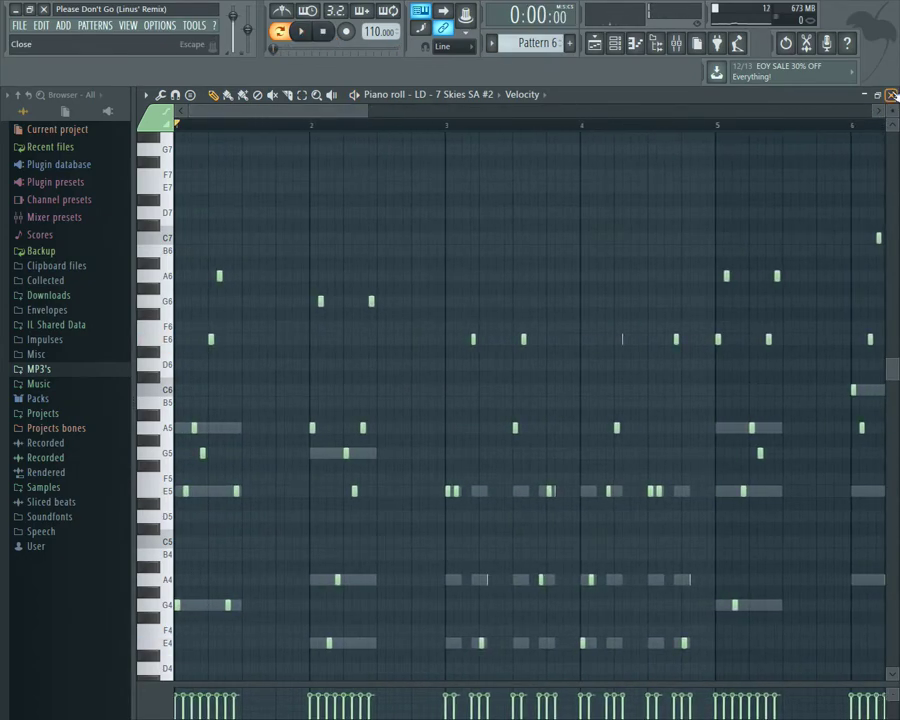
pyautogui.click(891, 95)
pyautogui.press('F6')
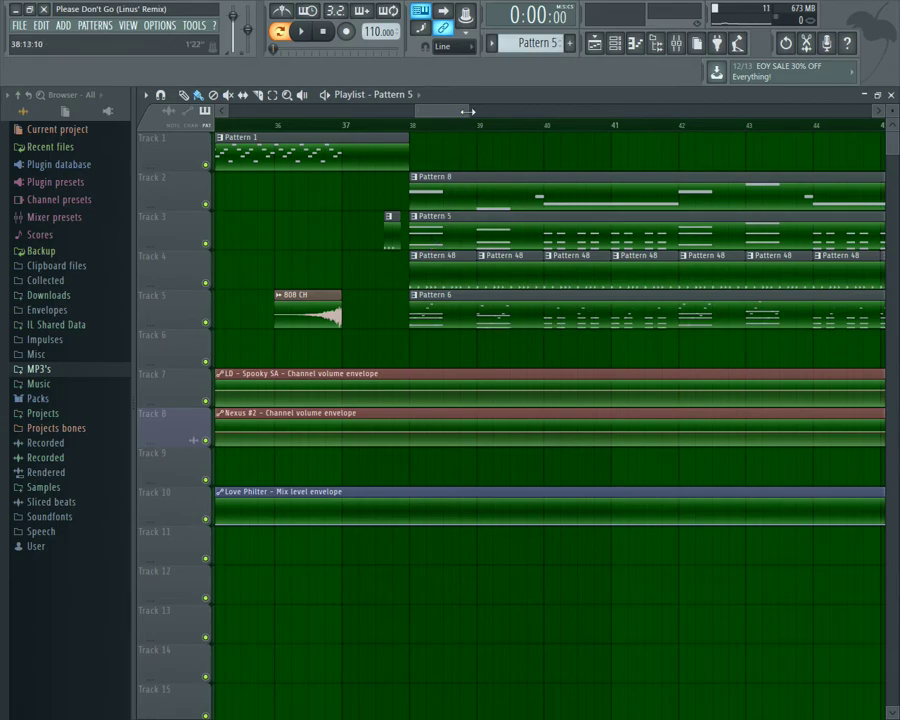
# Step: View where the patterns sit in the playlist and open Pattern 5's LD - 7 Skies SA channel in the piano roll
pyautogui.moveTo(468, 111); pyautogui.dragTo(650, 109)
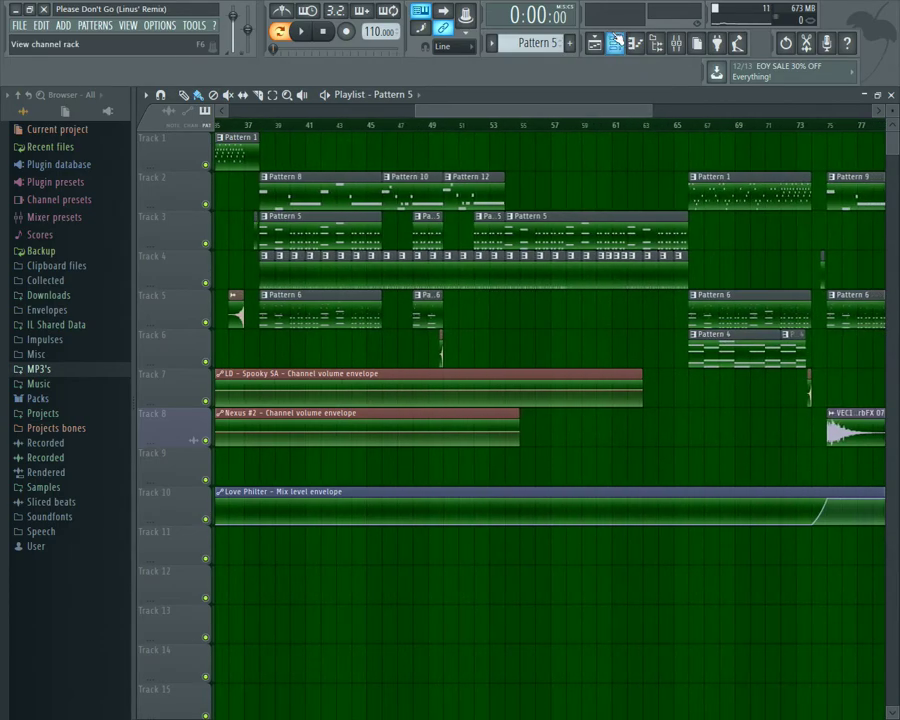
pyautogui.click(615, 43)
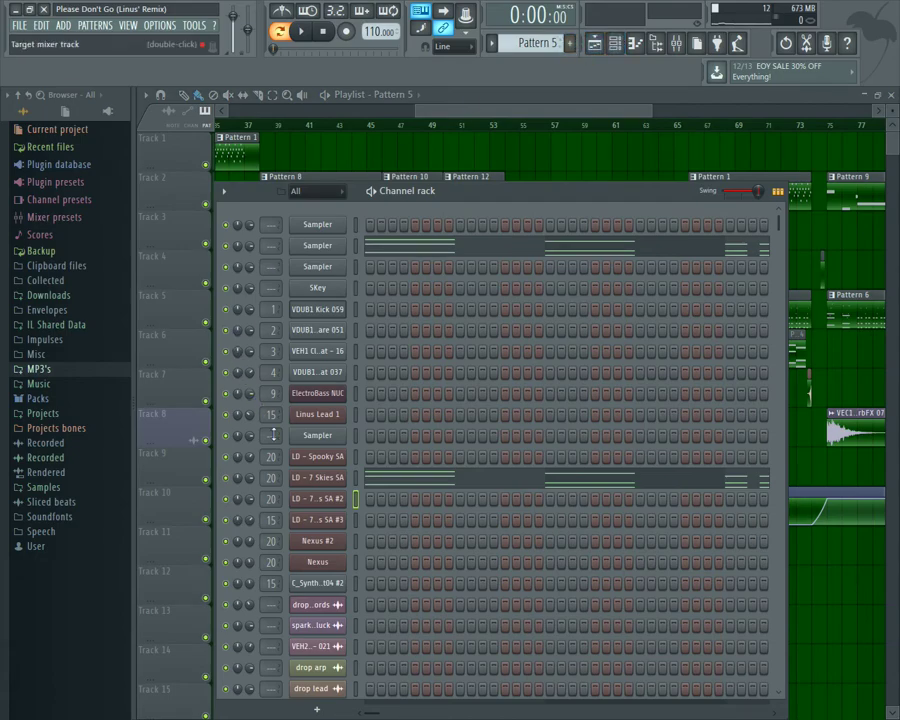
pyautogui.rightClick(318, 477)
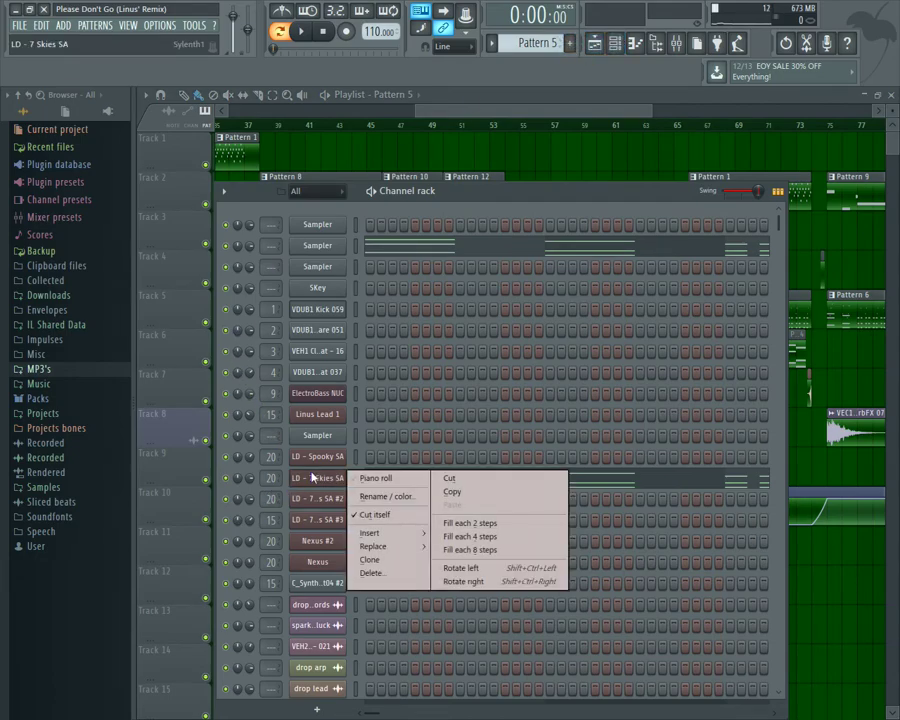
pyautogui.click(372, 474)
pyautogui.scroll(-5, 530, 136)
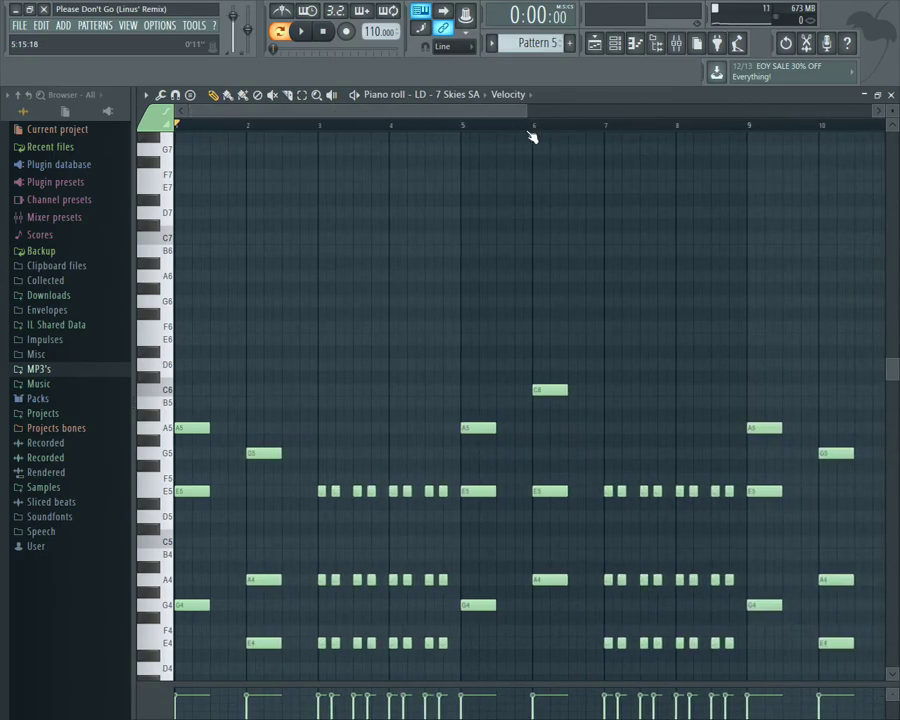
# Step: Play Pattern 5 to hear its LD - 7 Skies SA notes, stop, and return to the playlist
pyautogui.press('space')
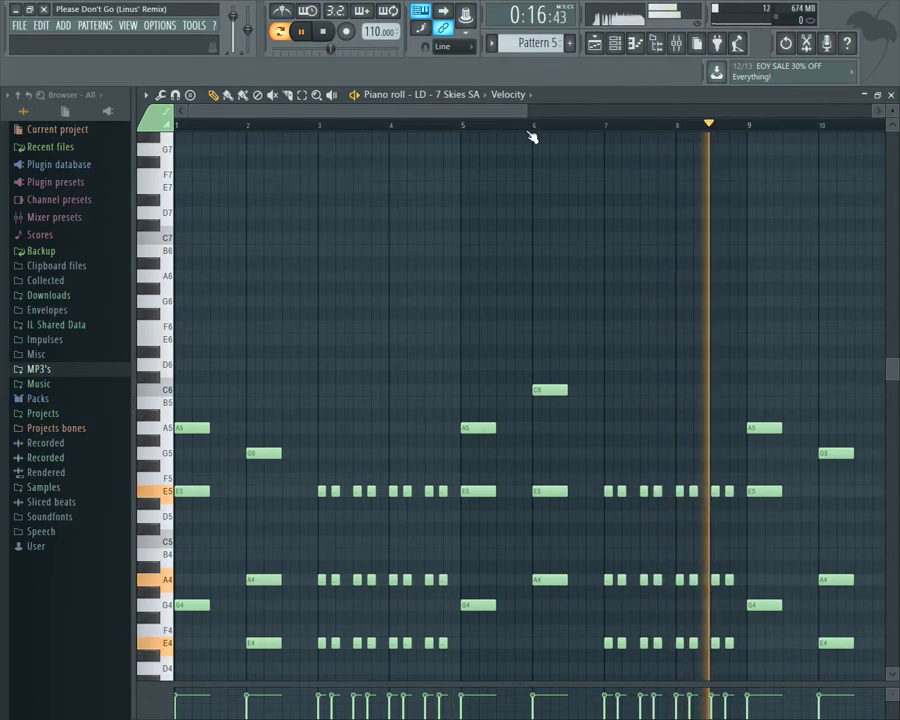
pyautogui.press('space')
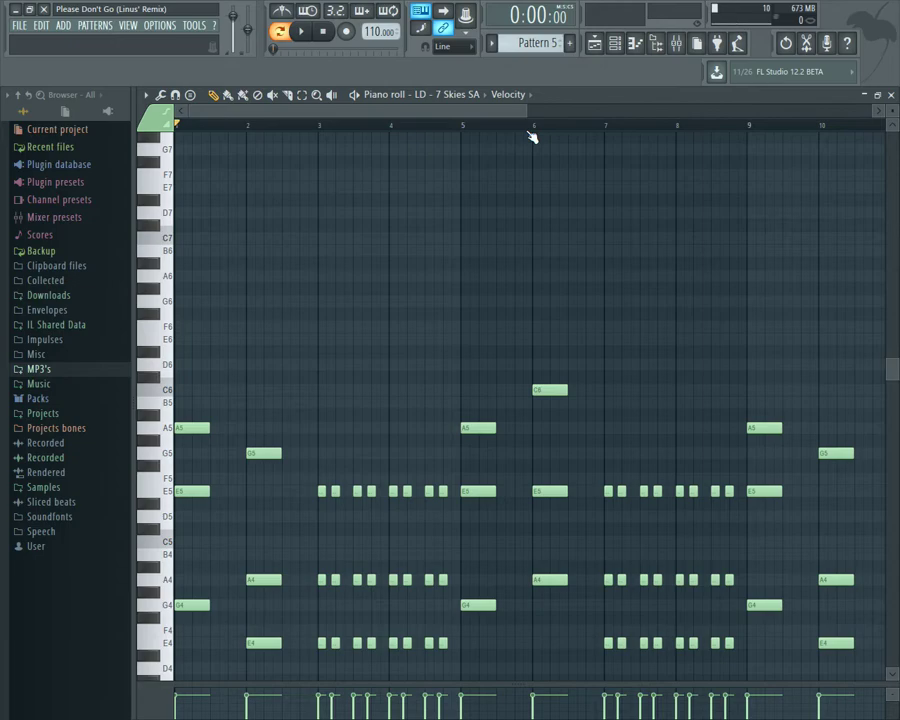
pyautogui.click(889, 96)
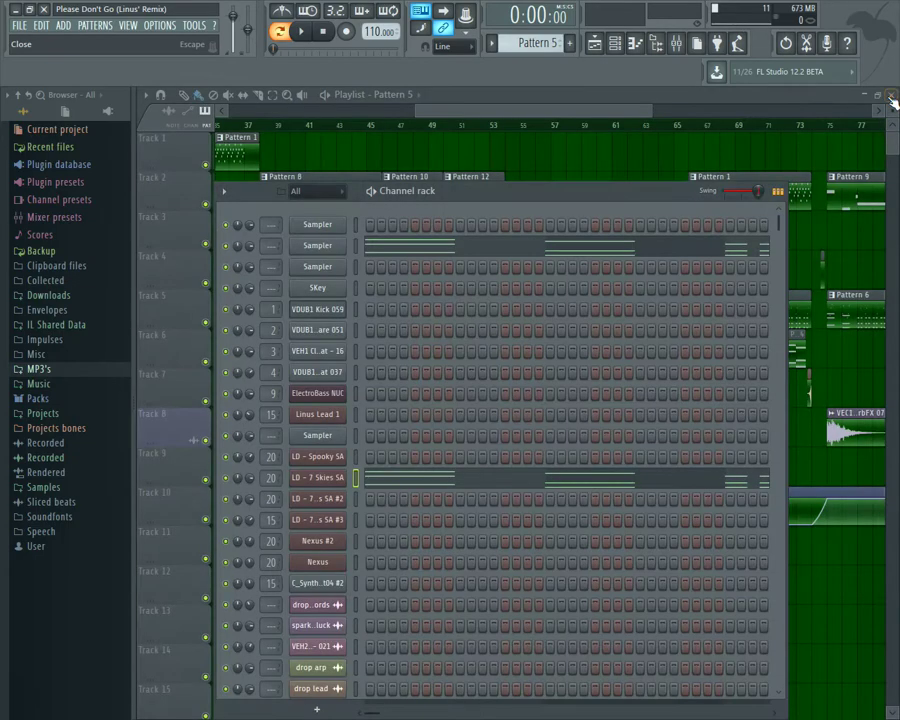
# Step: Examine the clip layout from the intro past the drop, and briefly play the song from bar 38
pyautogui.moveTo(651, 111); pyautogui.dragTo(737, 116)
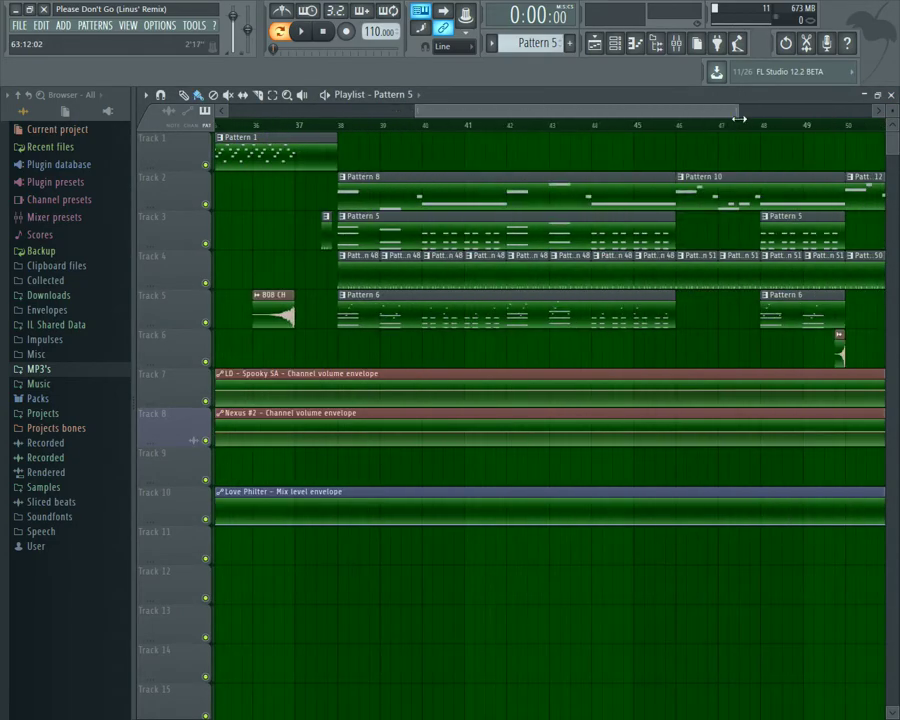
pyautogui.moveTo(590, 112); pyautogui.dragTo(397, 110)
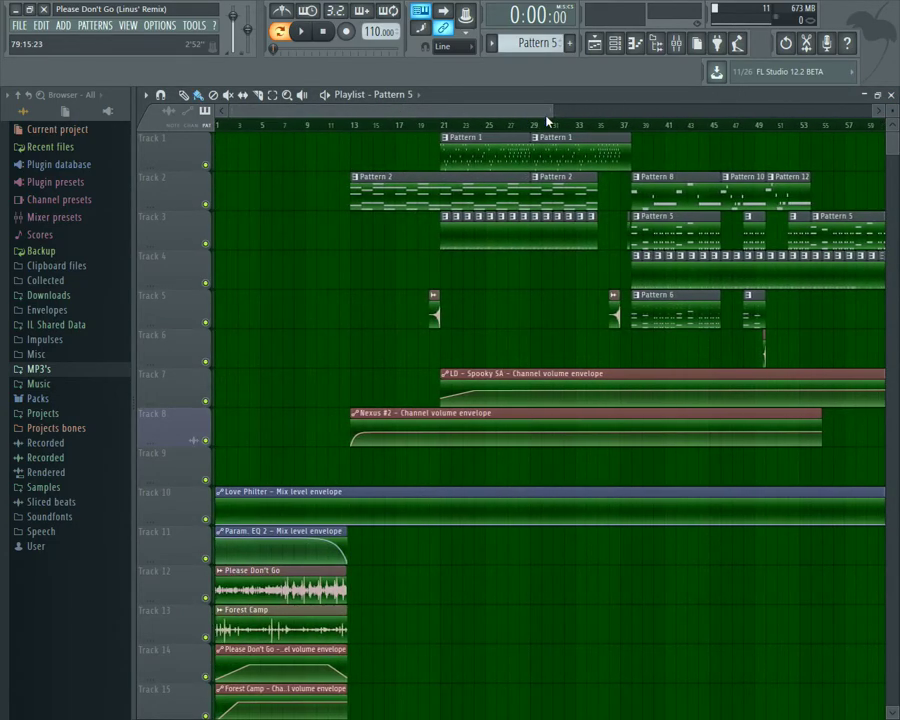
pyautogui.moveTo(552, 112); pyautogui.dragTo(578, 106)
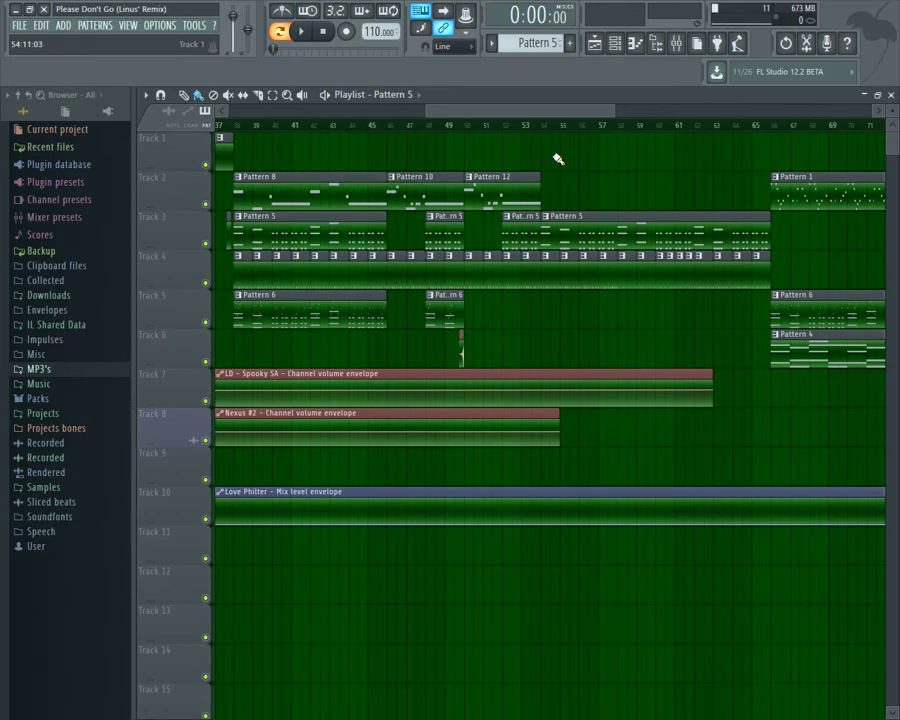
pyautogui.moveTo(618, 113); pyautogui.dragTo(507, 115)
pyautogui.click(255, 130)
pyautogui.click(305, 32)
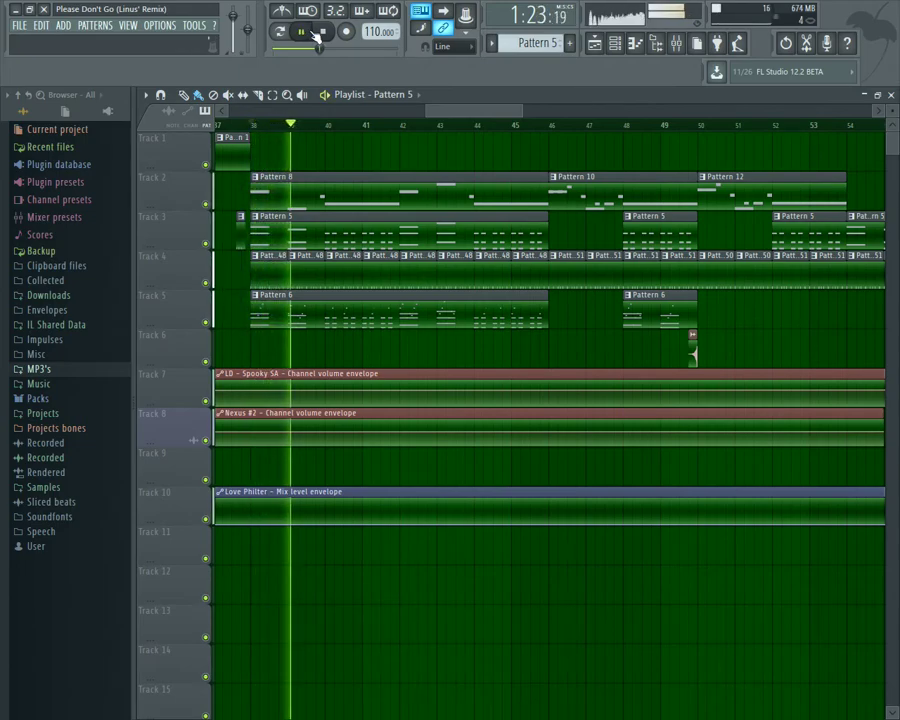
pyautogui.click(321, 33)
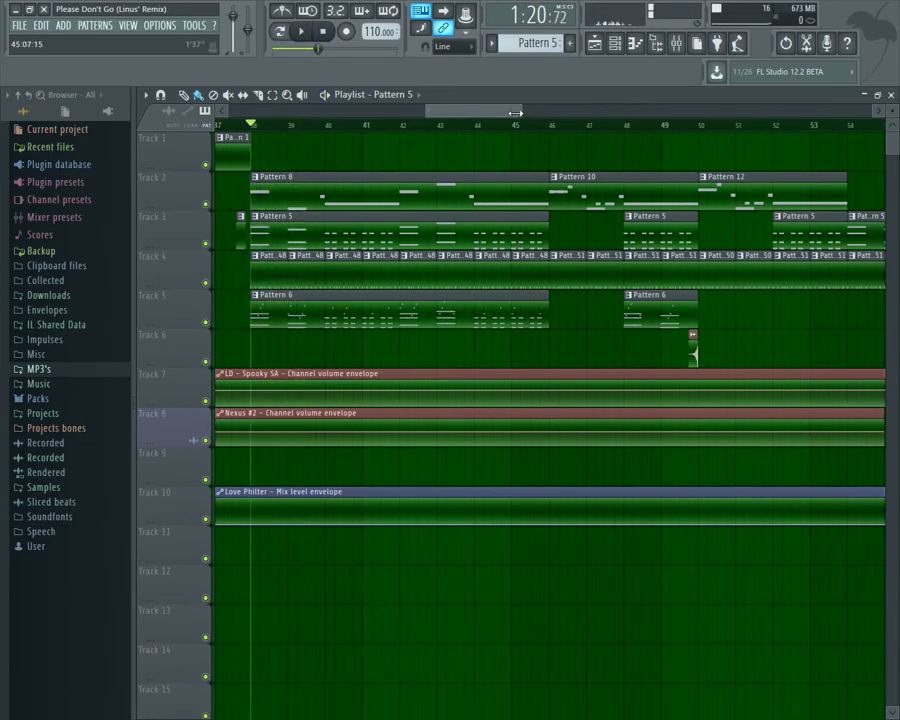
# Step: Shorten the first Pattern 48 clip on Track 4 to half a bar and play the change from bar 38
pyautogui.keyDown('ctrl'); pyautogui.scroll(5, 426, 195); pyautogui.keyUp('ctrl')
pyautogui.moveTo(479, 269); pyautogui.dragTo(445, 275)
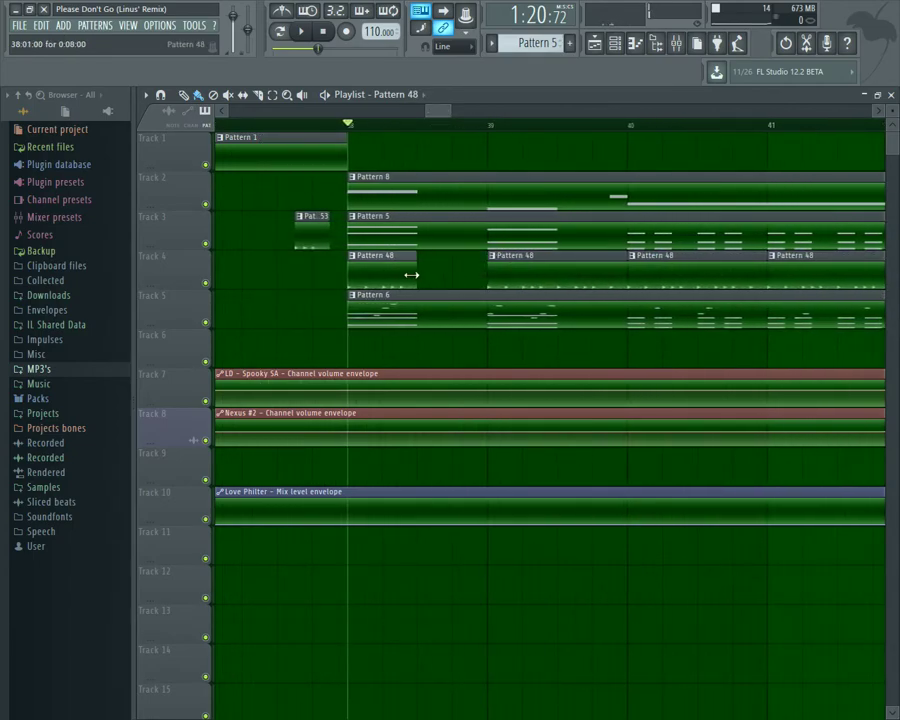
pyautogui.click(301, 31)
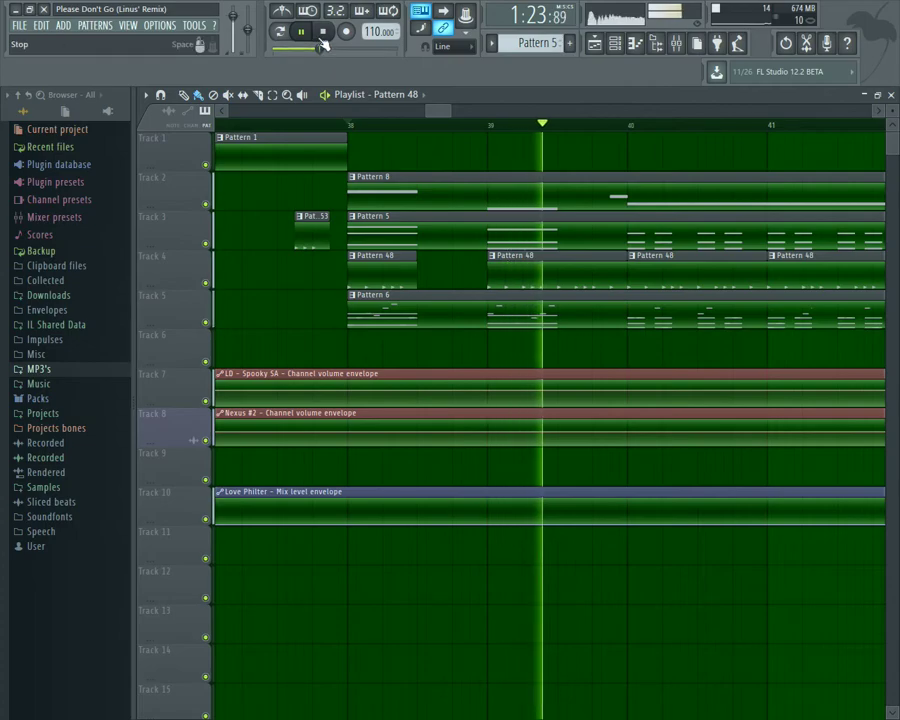
pyautogui.click(321, 36)
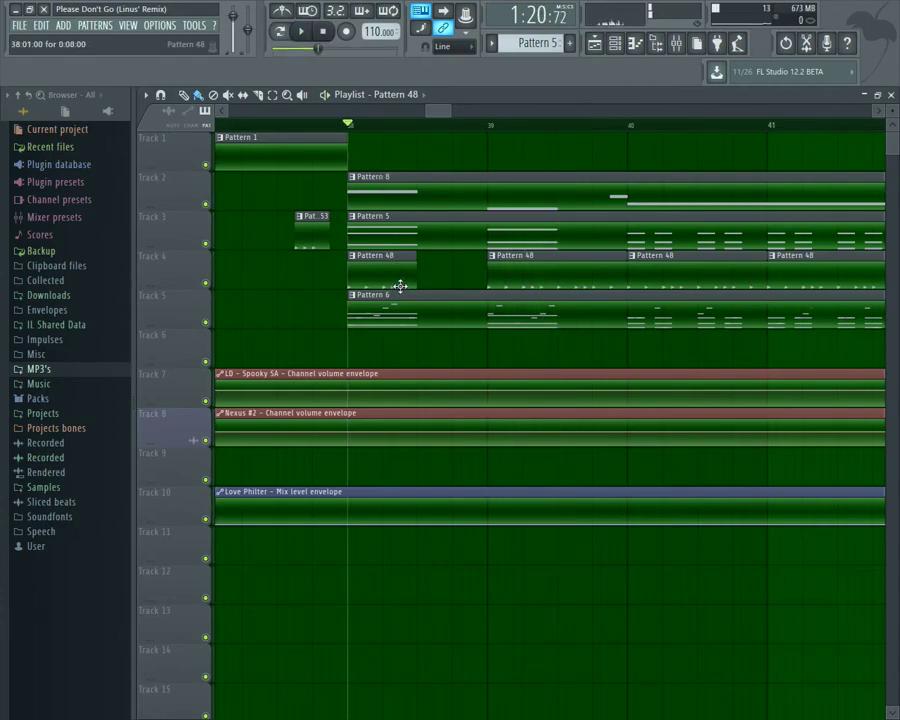
# Step: Make the shortened Track 4 clip at bar 38 unique and play its pattern with the channel rack showing
pyautogui.click(352, 256)
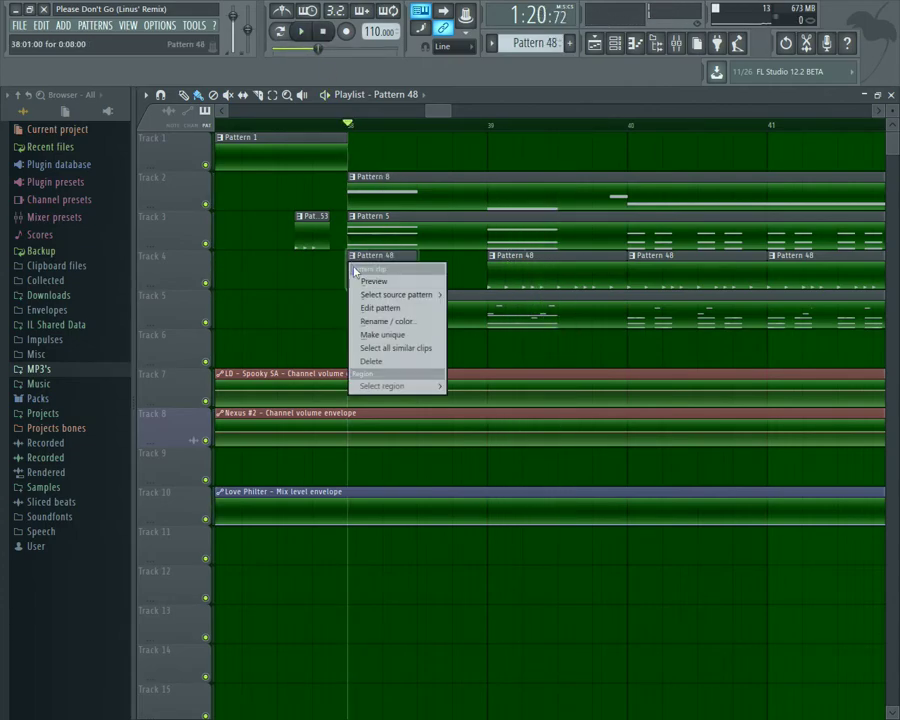
pyautogui.click(376, 332)
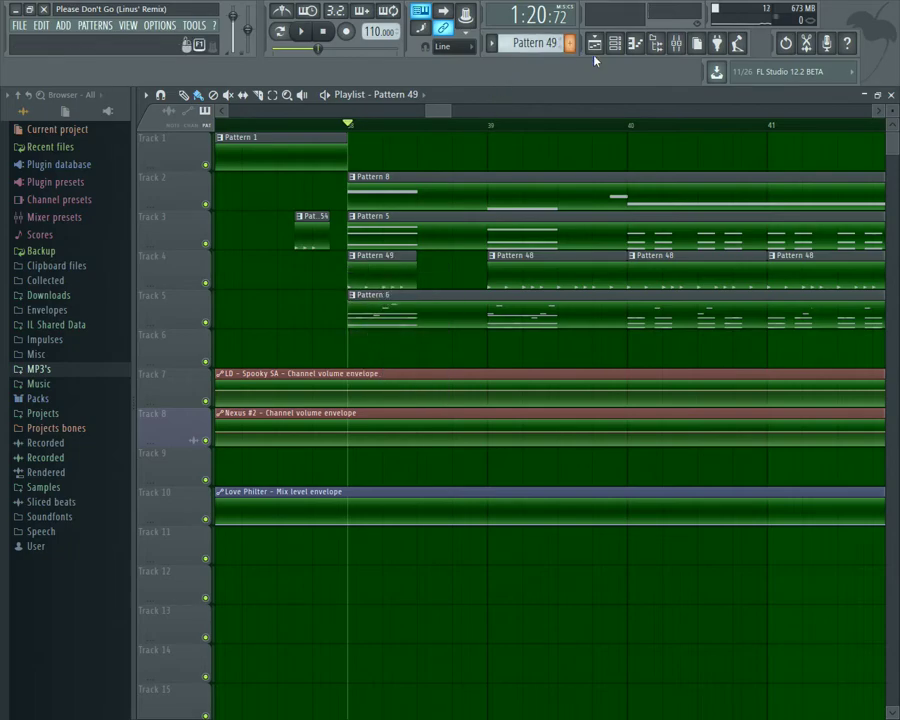
pyautogui.click(620, 46)
pyautogui.click(301, 32)
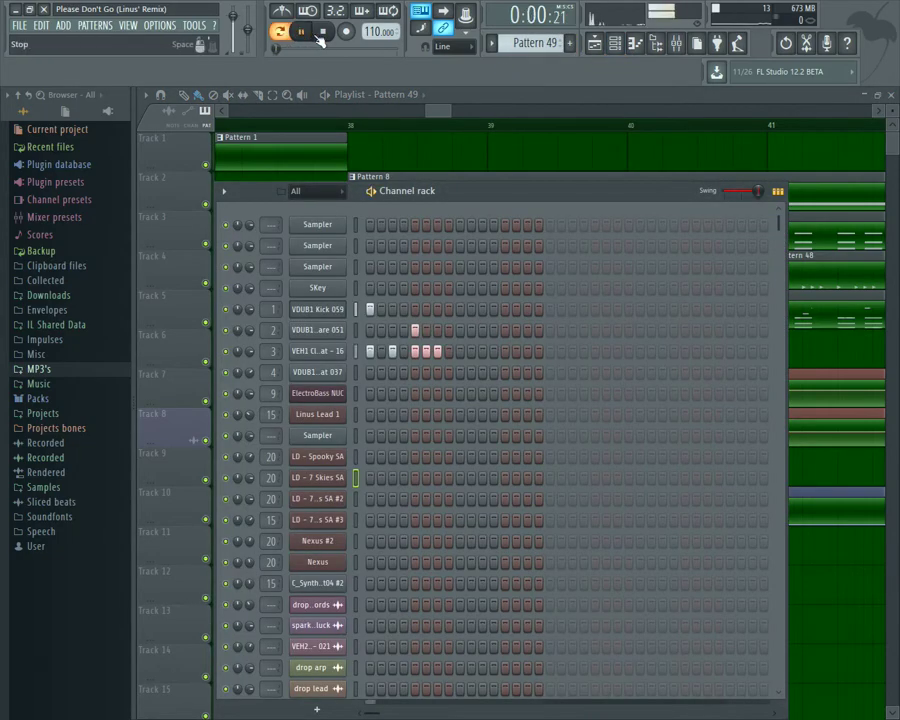
pyautogui.click(335, 42)
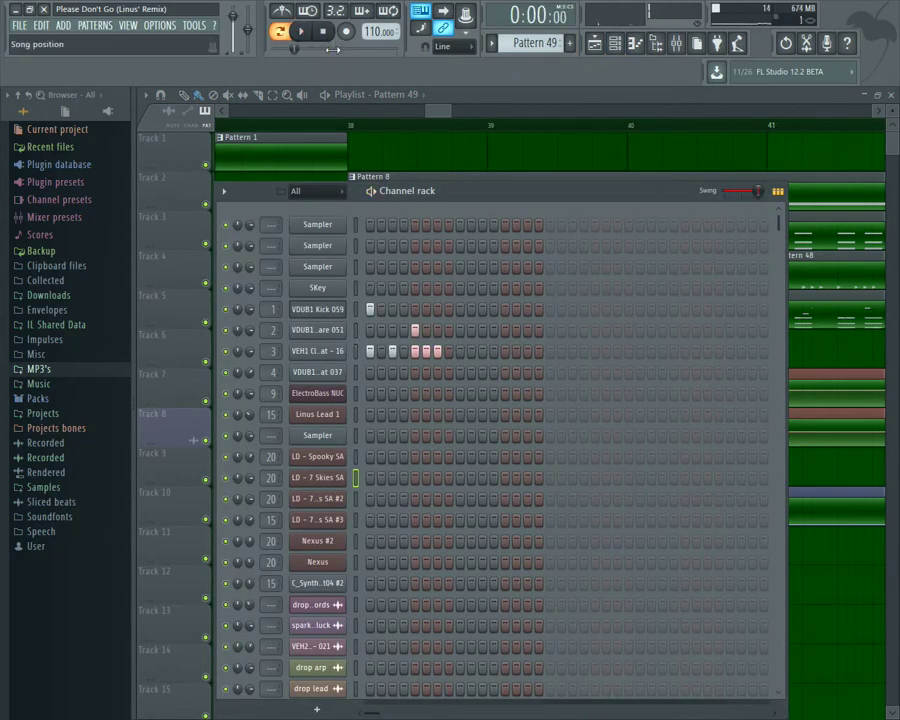
# Step: Add a VDUB1 Kick 059 hit on step 6 and a snare hit on step 7 in Pattern 49, auditioning from bar 38
pyautogui.click(426, 310)
pyautogui.click(437, 330)
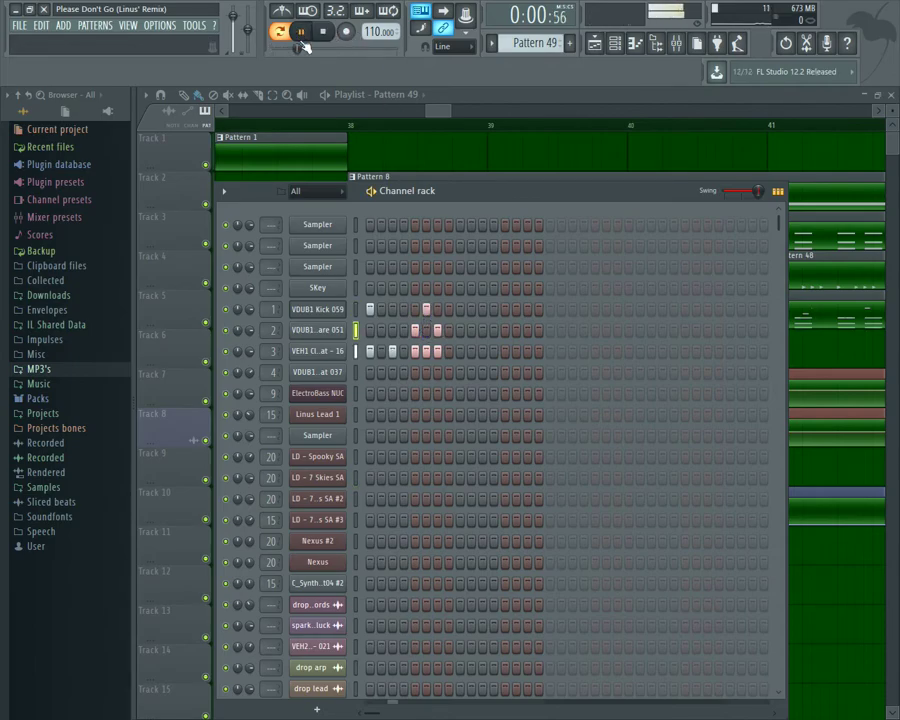
pyautogui.click(436, 124)
pyautogui.click(350, 124)
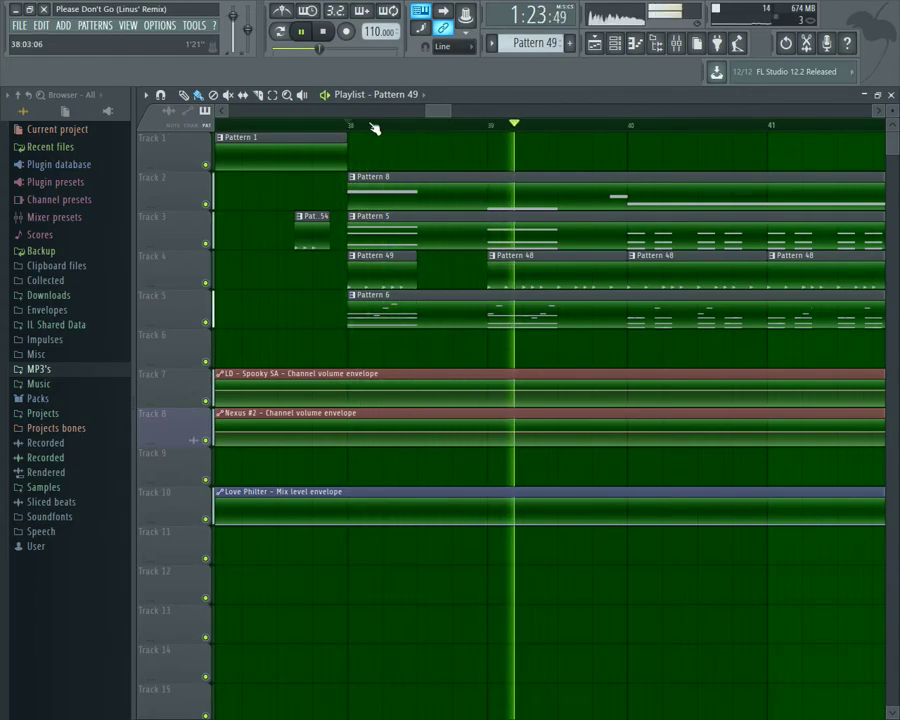
pyautogui.press('space')
# Step: Move Pattern 49's second snare hit to step 8 and play the edited fill from bar 38, then close the channel rack
pyautogui.doubleClick(378, 270)
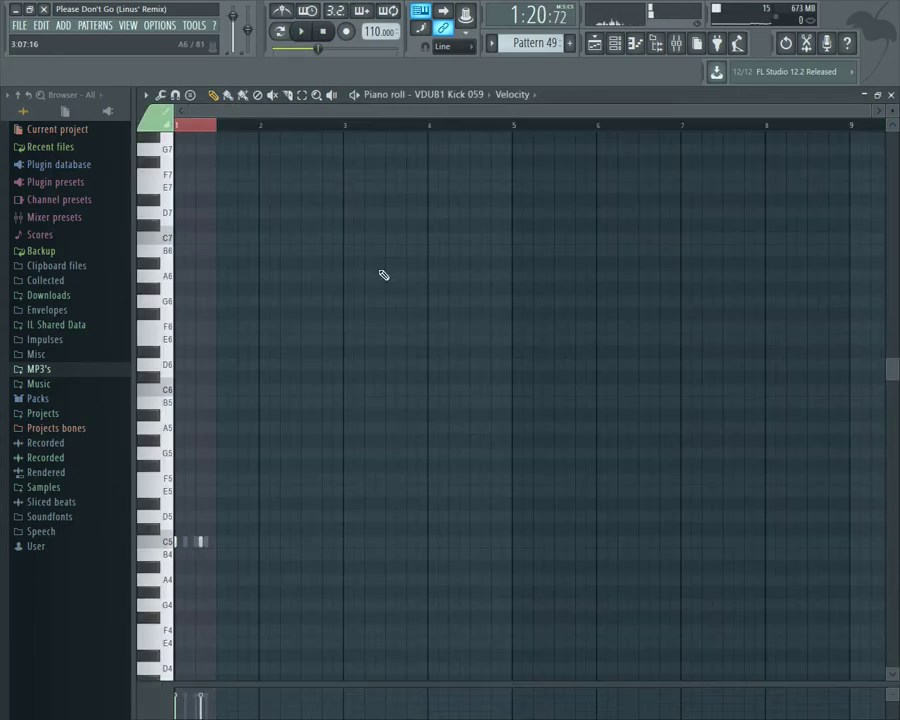
pyautogui.click(892, 95)
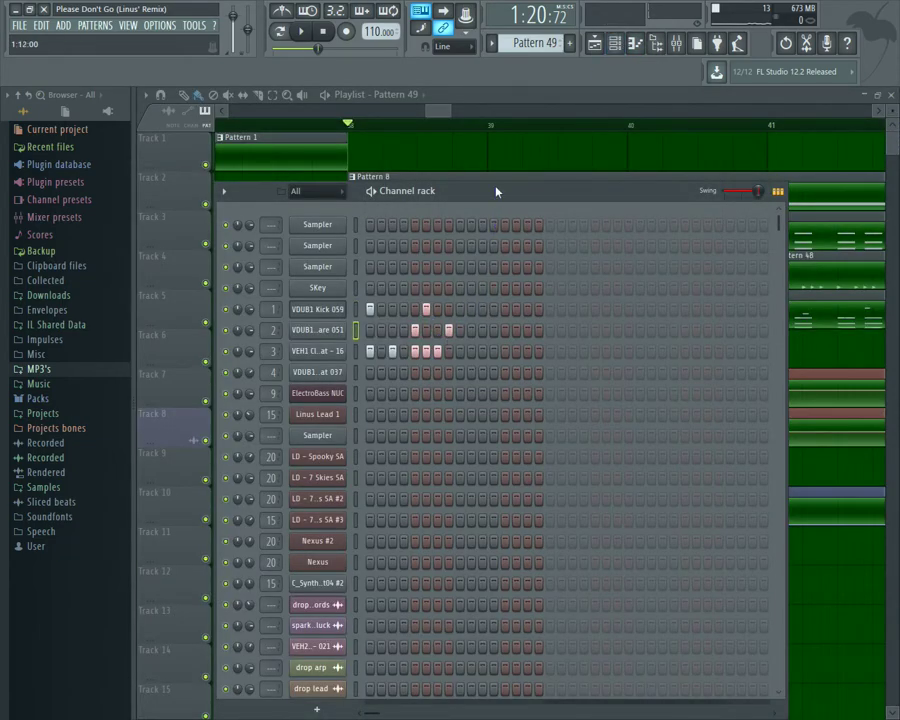
pyautogui.moveTo(496, 191); pyautogui.dragTo(432, 408)
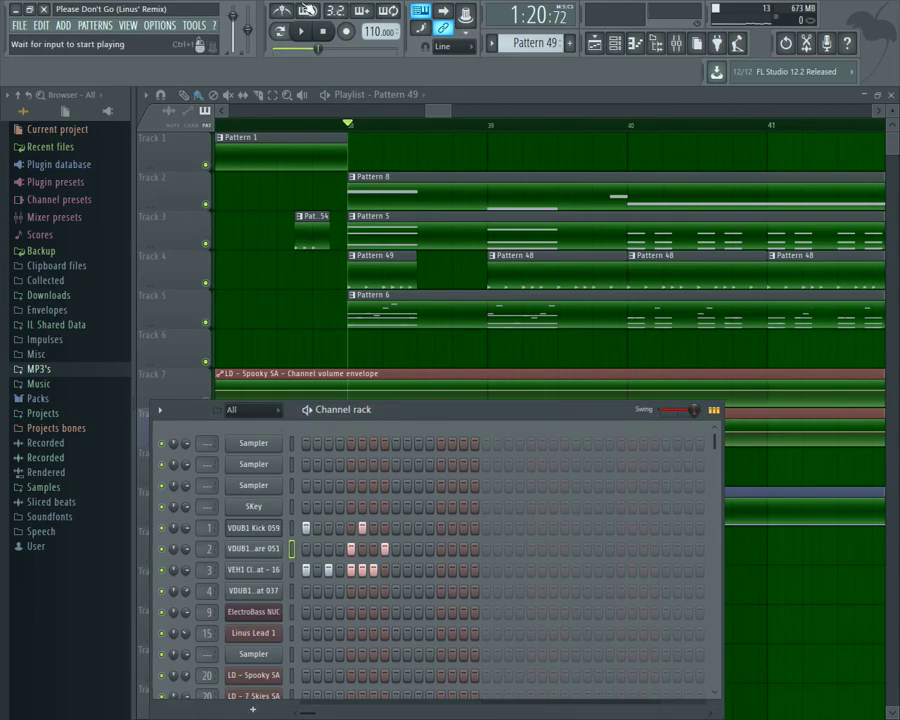
pyautogui.click(301, 32)
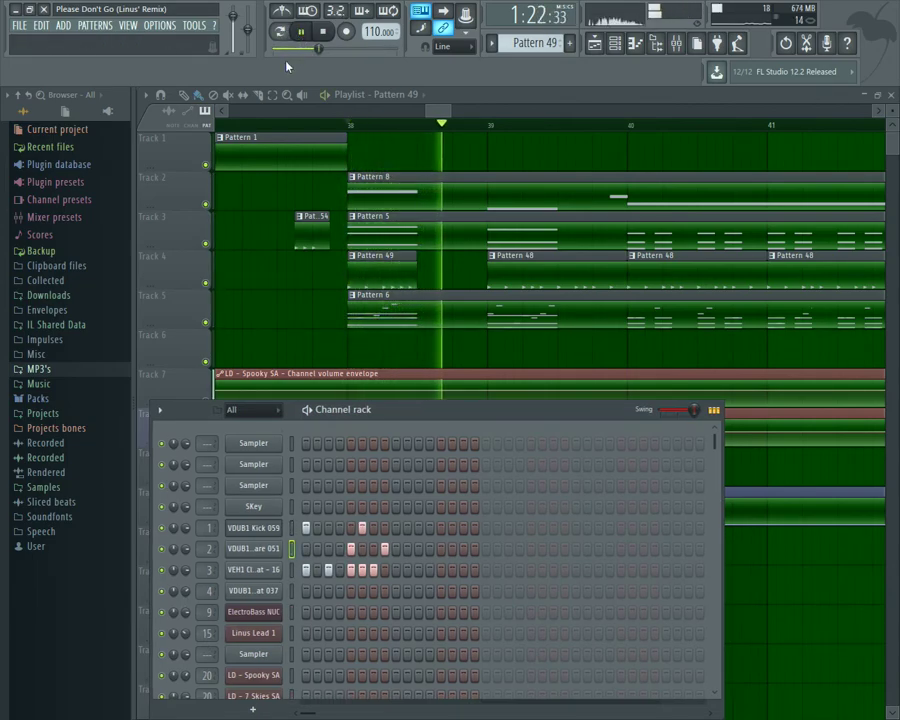
pyautogui.click(321, 32)
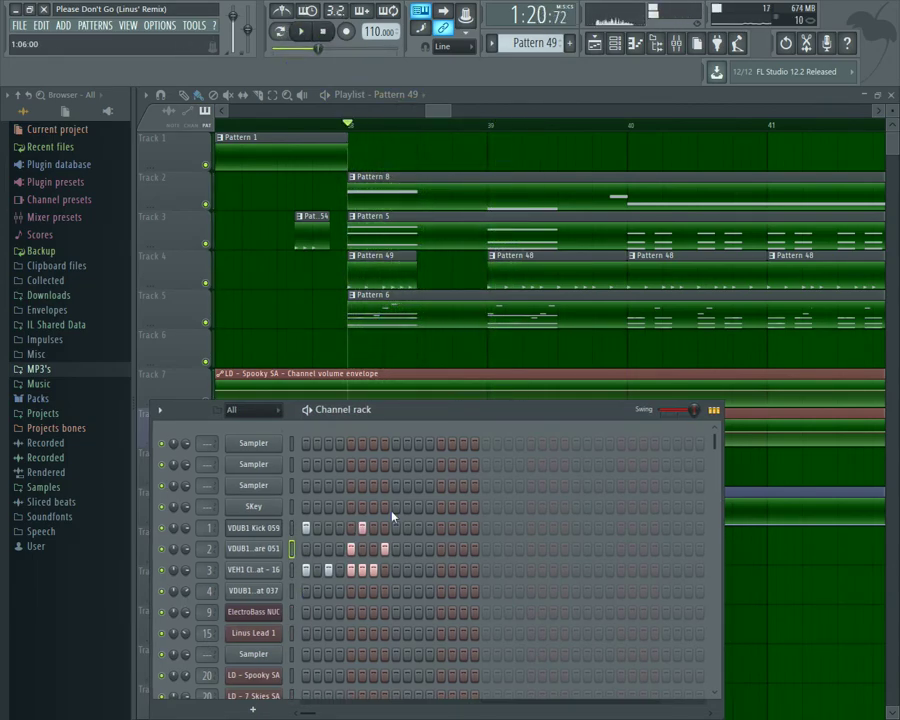
pyautogui.press('F6')
# Step: Place a copy of the 808 CH audio clip on Track 6 at bar 38 and open its sample settings
pyautogui.moveTo(427, 111)
pyautogui.mouseDown()
pyautogui.moveTo(357, 122)
pyautogui.moveTo(428, 135)
pyautogui.moveTo(442, 115)
pyautogui.moveTo(412, 116)
pyautogui.mouseUp()
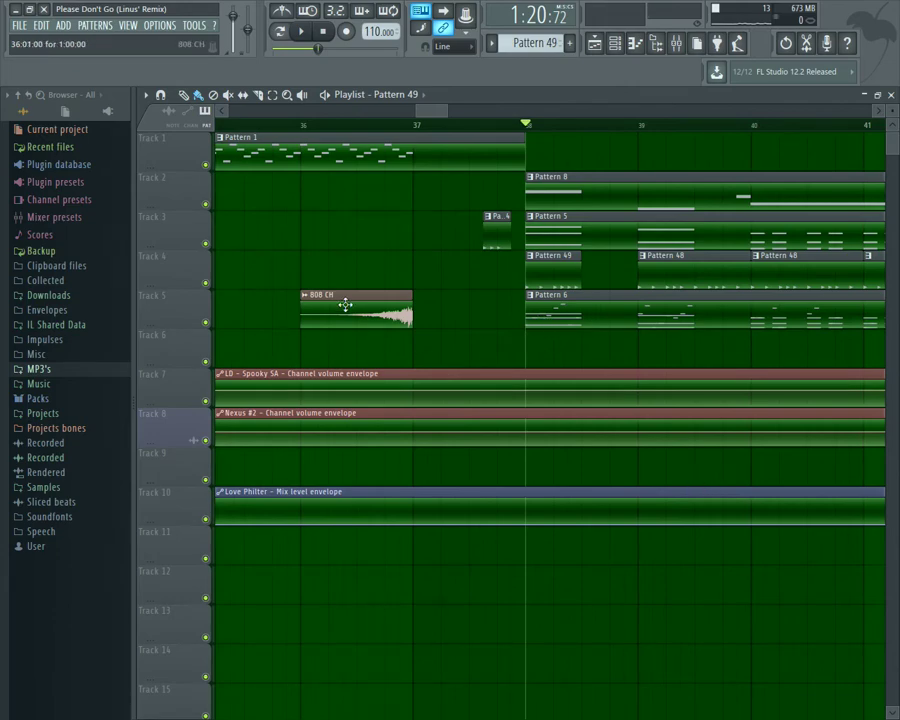
pyautogui.click(537, 392)
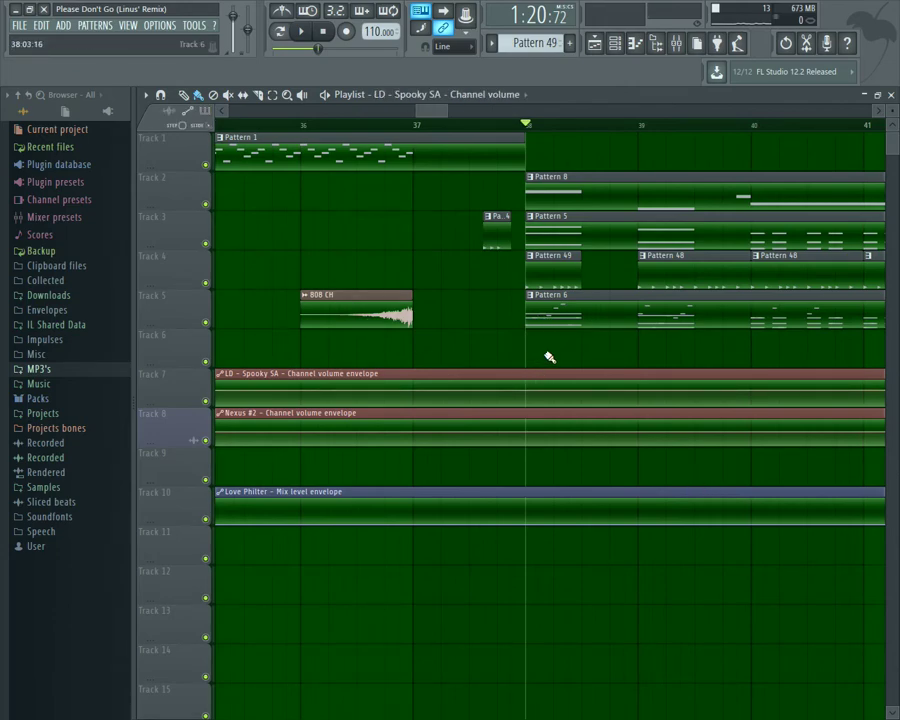
pyautogui.click(400, 318)
pyautogui.moveTo(514, 354); pyautogui.dragTo(538, 356)
pyautogui.doubleClick(540, 357)
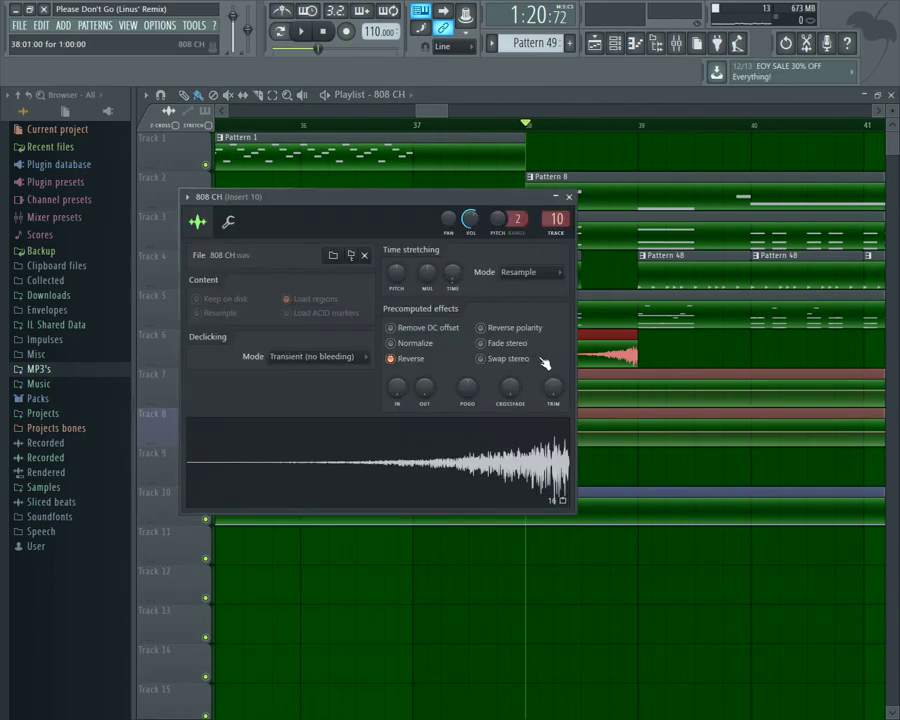
# Step: Set the 808 CH sample's time stretch to one beat and close its settings
pyautogui.rightClick(453, 280)
pyautogui.click(483, 337)
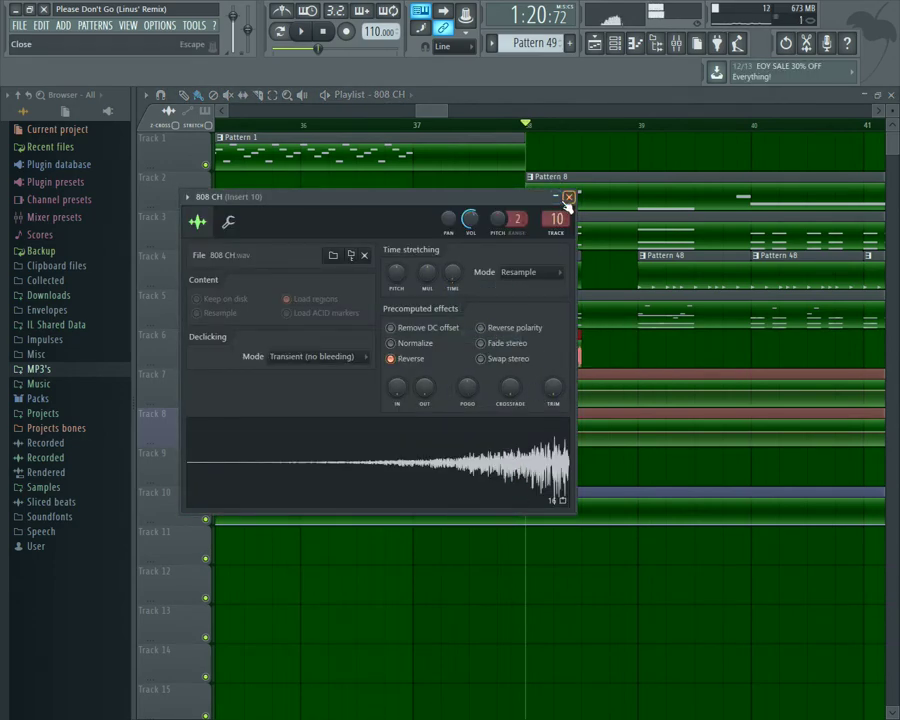
pyautogui.rightClick(454, 275)
pyautogui.click(482, 312)
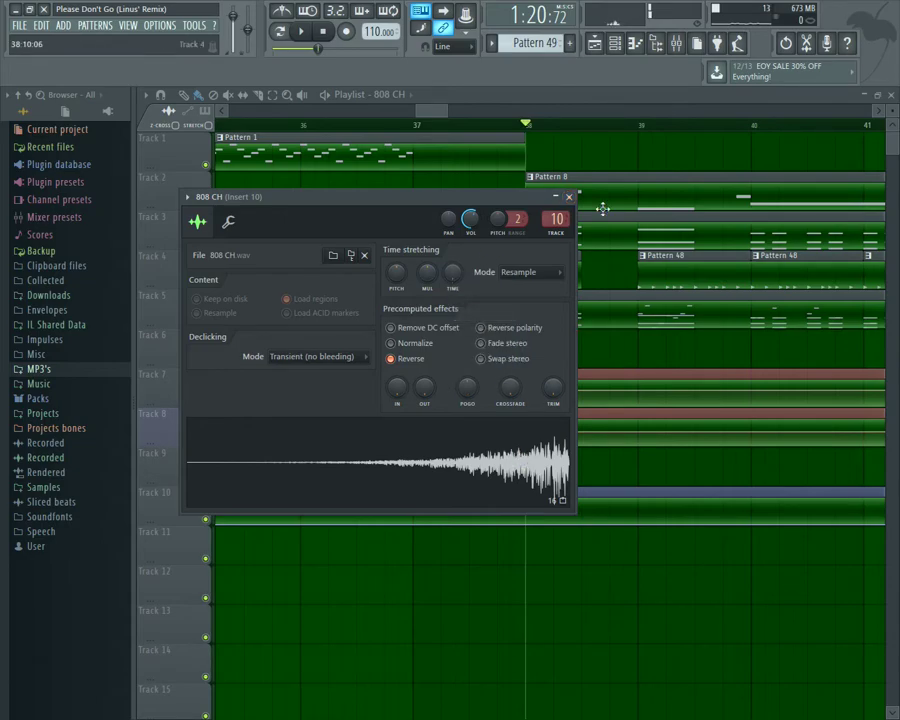
pyautogui.click(569, 196)
# Step: Move the Track 6 808 CH clip to the last beat before bar 39 and play it in context from bar 38
pyautogui.moveTo(538, 350); pyautogui.dragTo(622, 350)
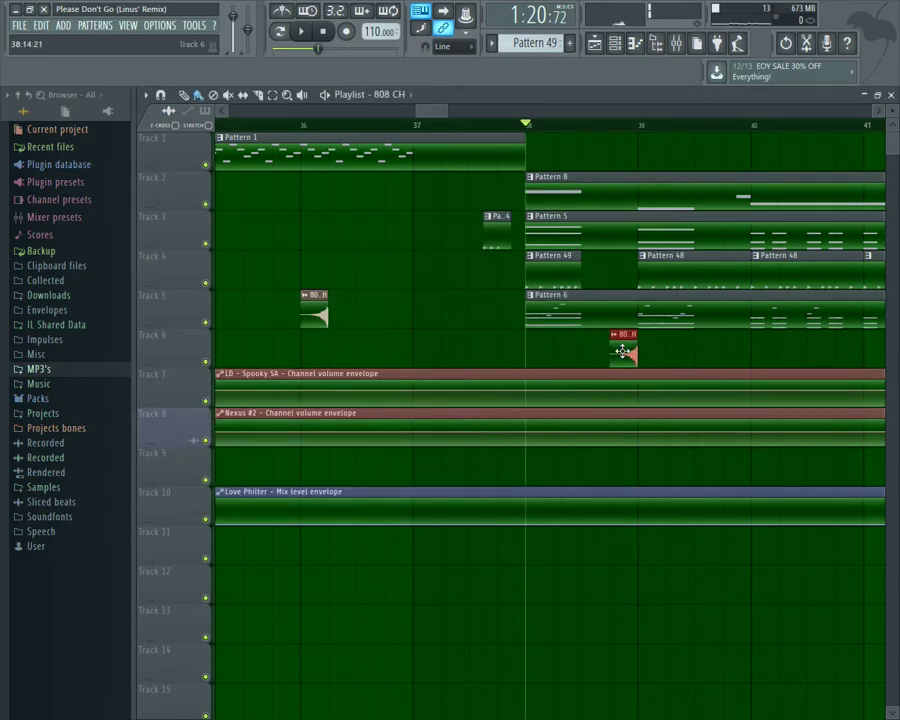
pyautogui.click(301, 31)
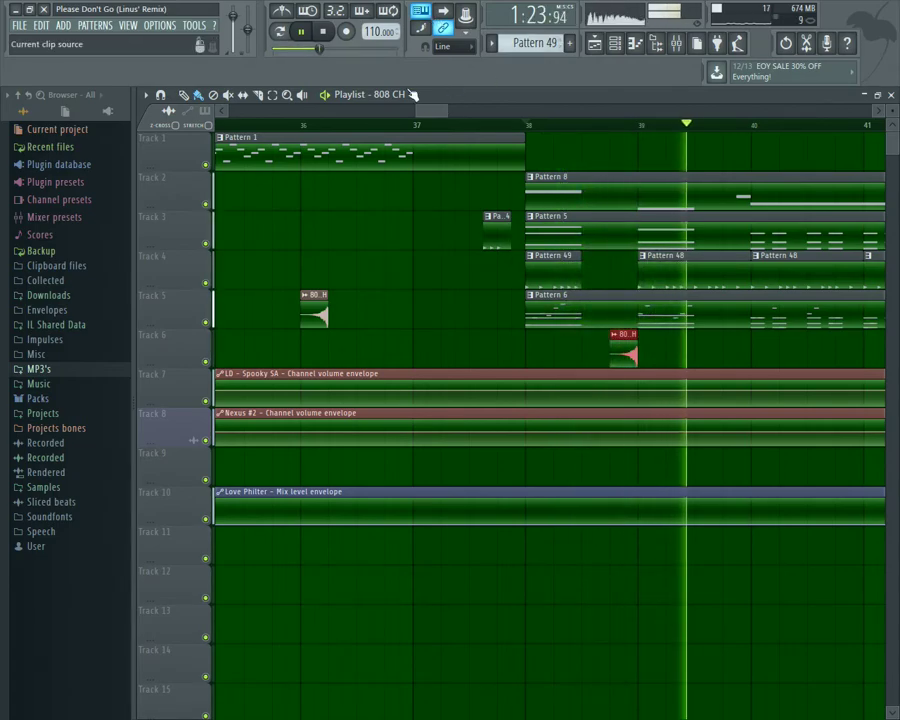
pyautogui.press('space')
# Step: Play the edited drop from half a bar before bar 38 for several bars, then stop
pyautogui.moveTo(446, 111); pyautogui.dragTo(490, 109)
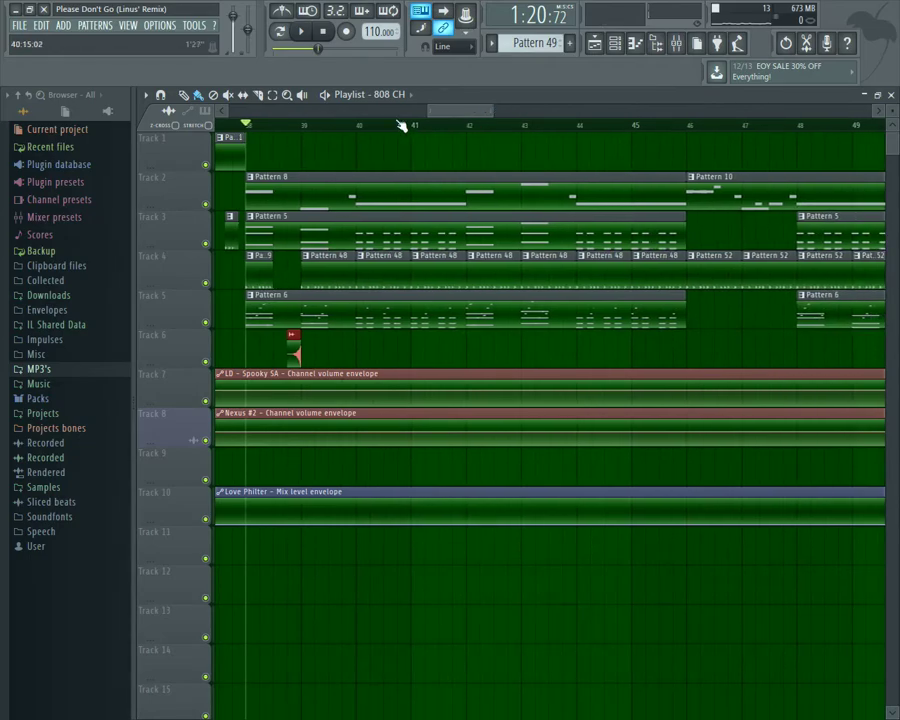
pyautogui.click(219, 125)
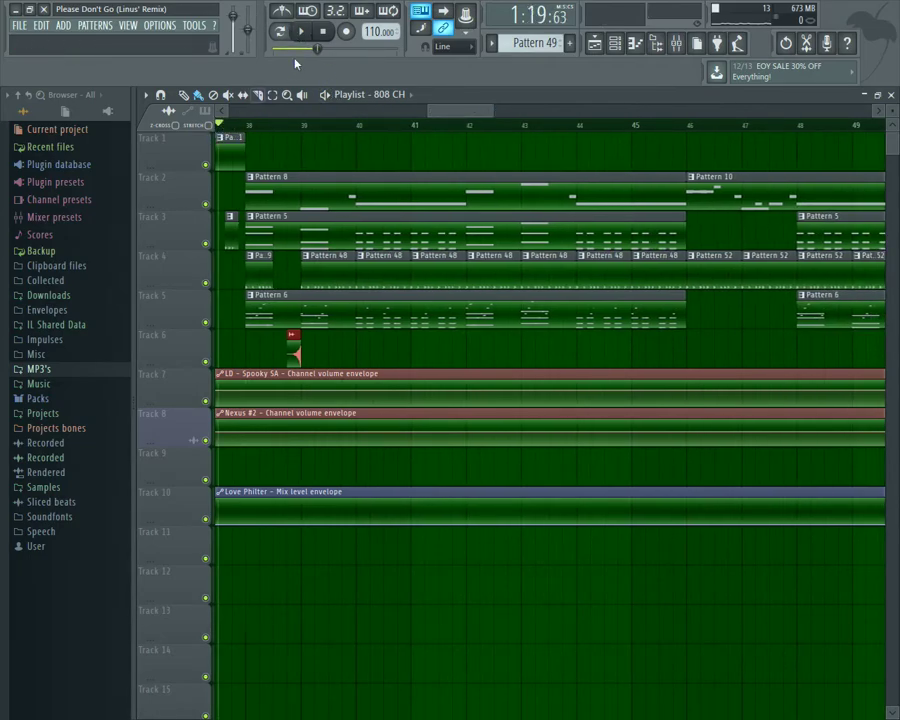
pyautogui.click(305, 33)
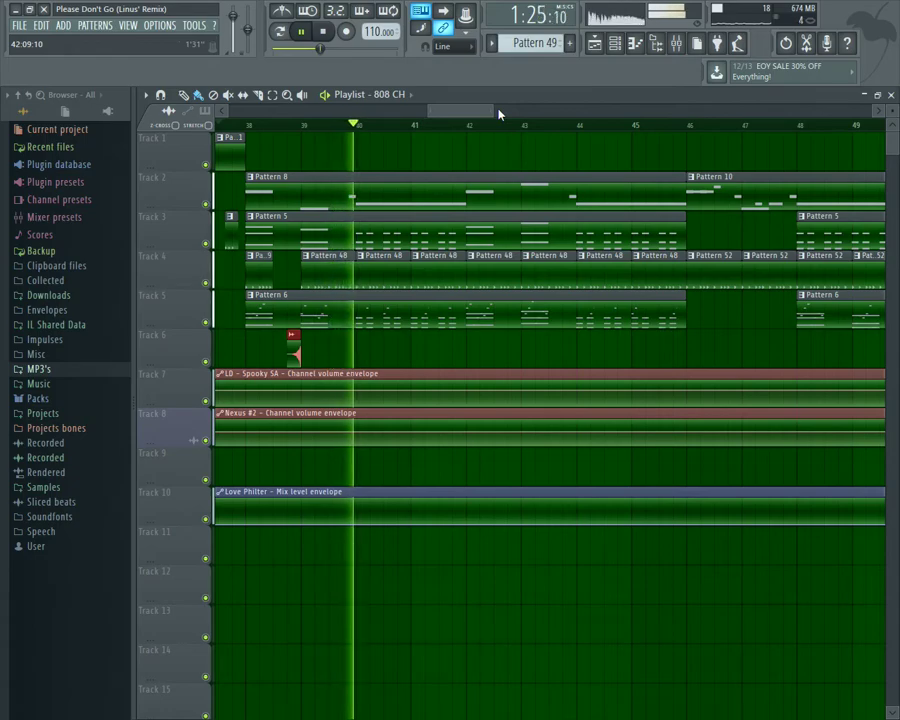
pyautogui.click(325, 32)
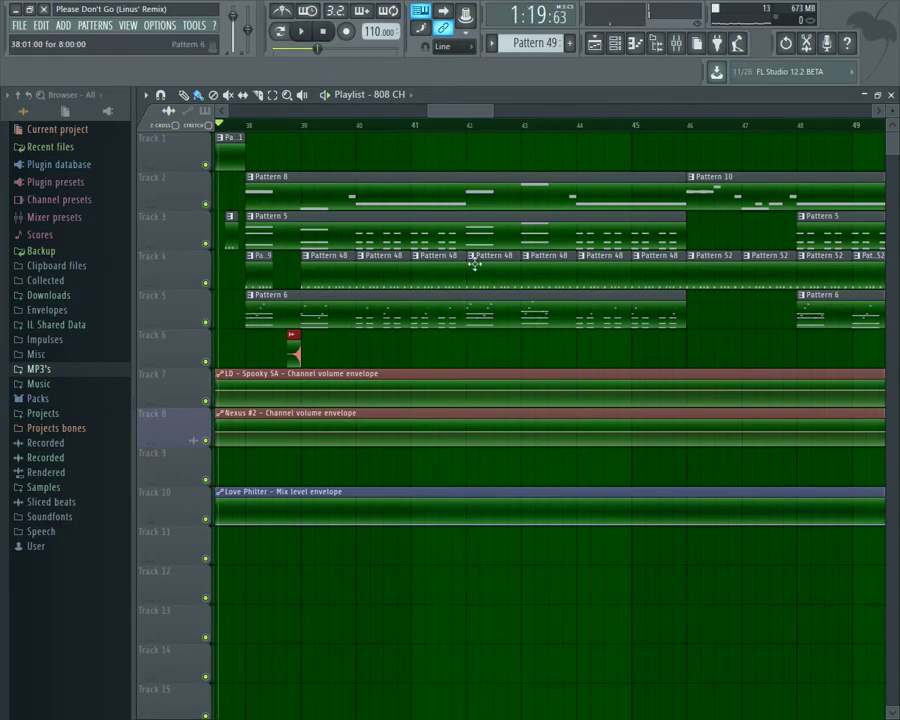
# Step: View the arrangement's later sections through its end and replay the drop from just before bar 38
pyautogui.moveTo(425, 116); pyautogui.dragTo(755, 104)
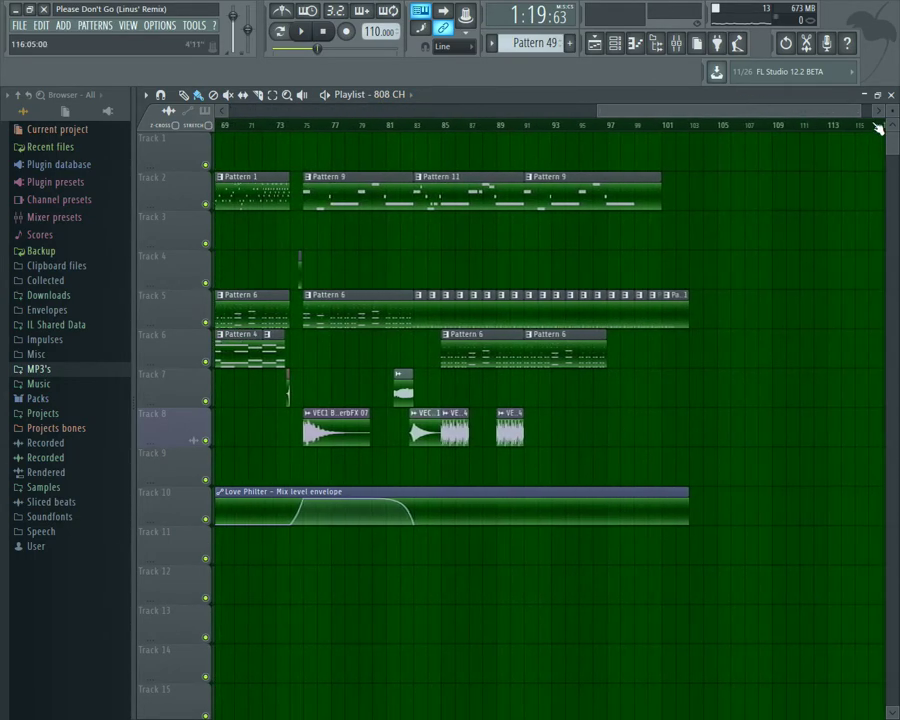
pyautogui.moveTo(860, 112); pyautogui.dragTo(475, 112)
pyautogui.click(301, 31)
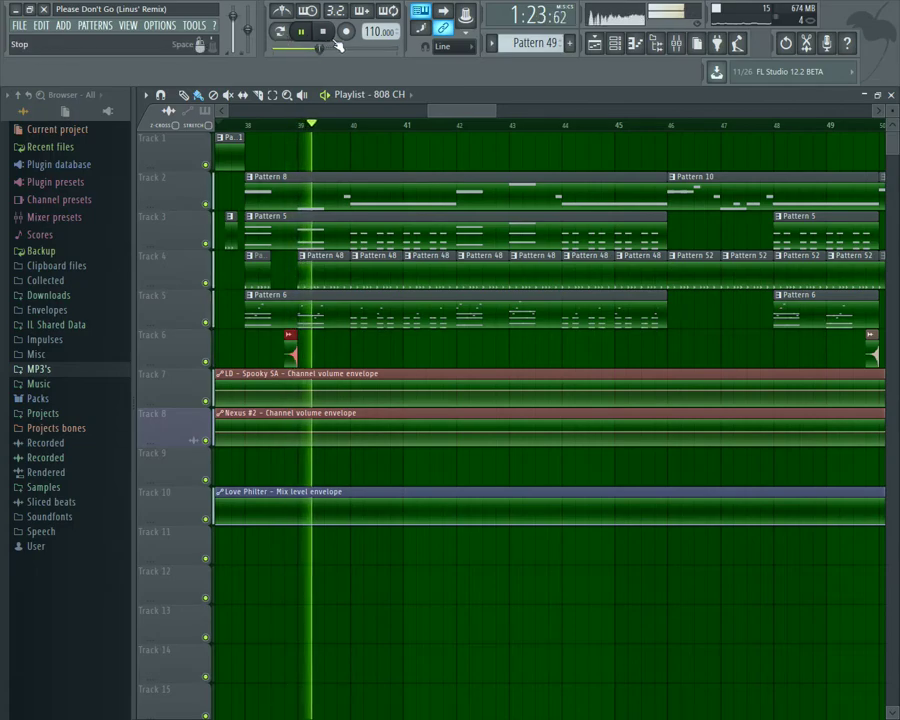
# Step: Stop the drop, play the arrangement briefly from bar 13, stop it and view the whole song layout
pyautogui.click(336, 38)
pyautogui.moveTo(427, 110); pyautogui.dragTo(94, 15)
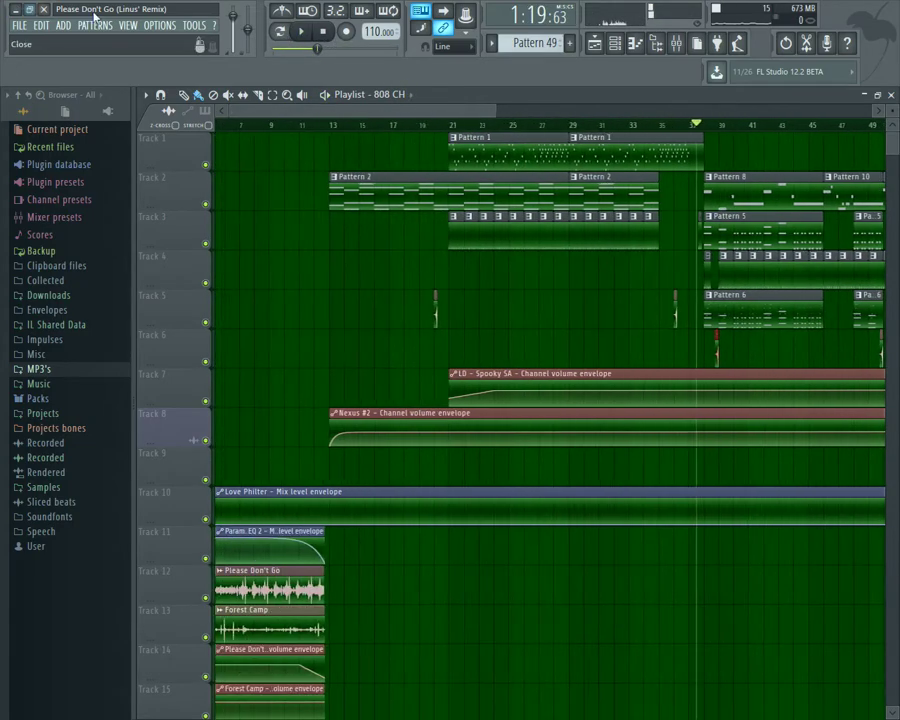
pyautogui.moveTo(495, 110); pyautogui.dragTo(547, 128)
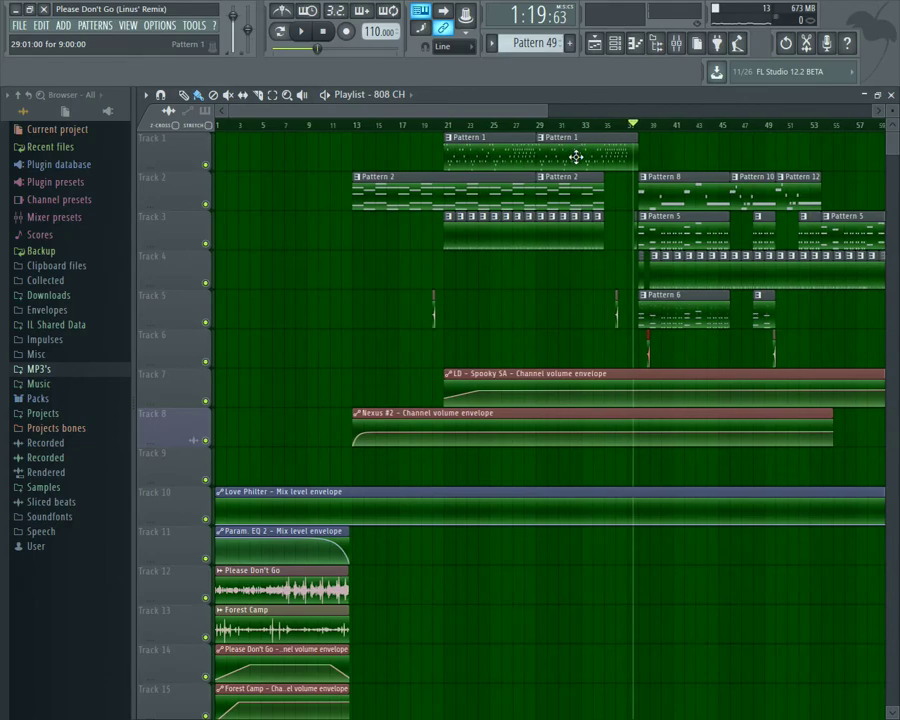
pyautogui.click(352, 124)
pyautogui.click(306, 32)
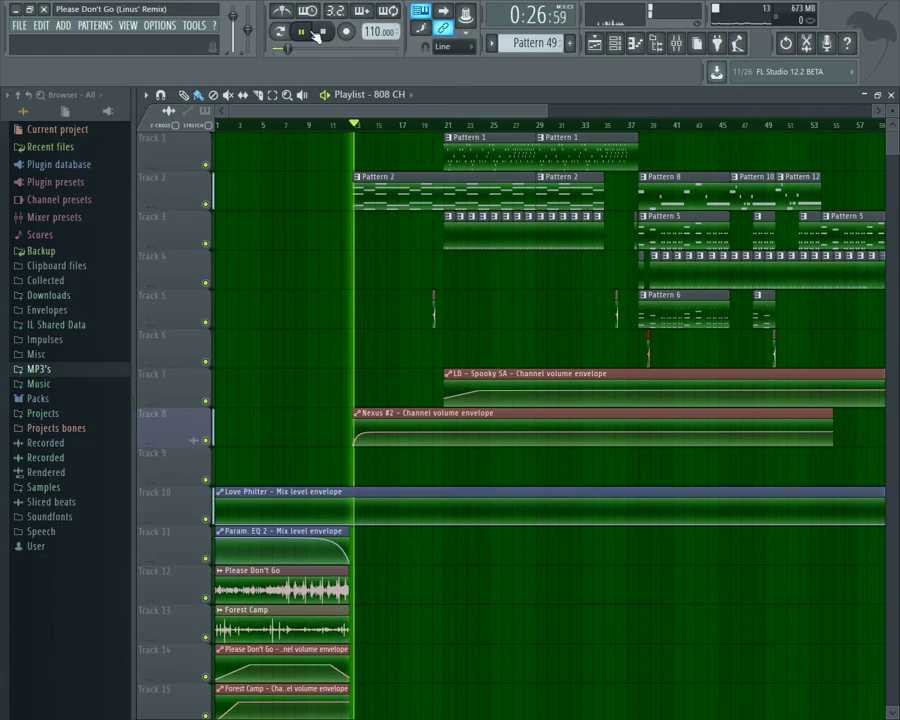
pyautogui.click(323, 31)
pyautogui.moveTo(546, 112); pyautogui.dragTo(878, 125)
# Step: Start a new empty project, discarding the changes to please dont go remix.flp
pyautogui.click(20, 26)
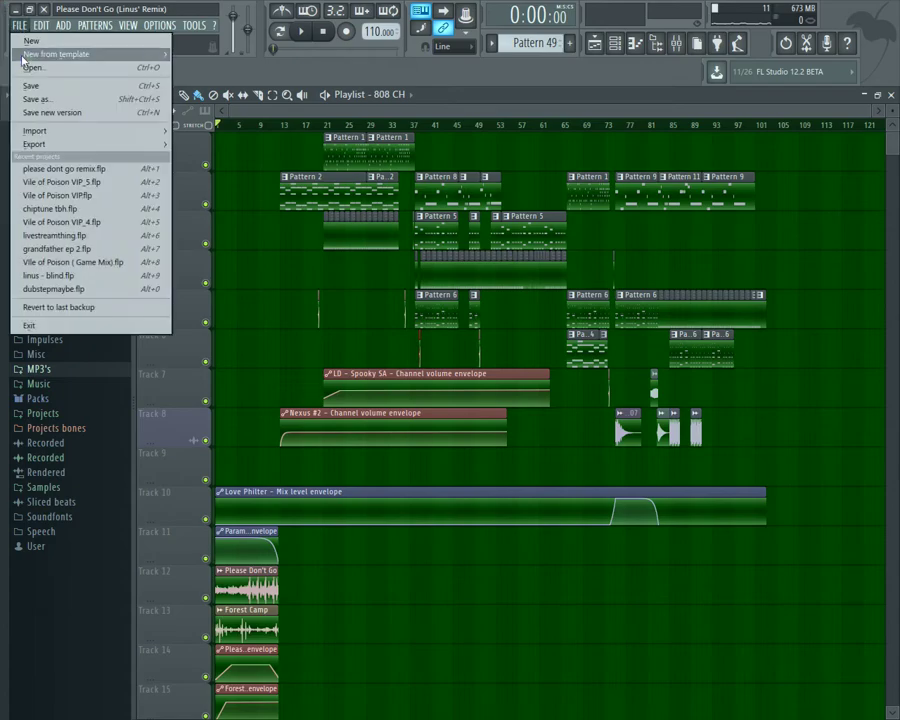
pyautogui.click(32, 42)
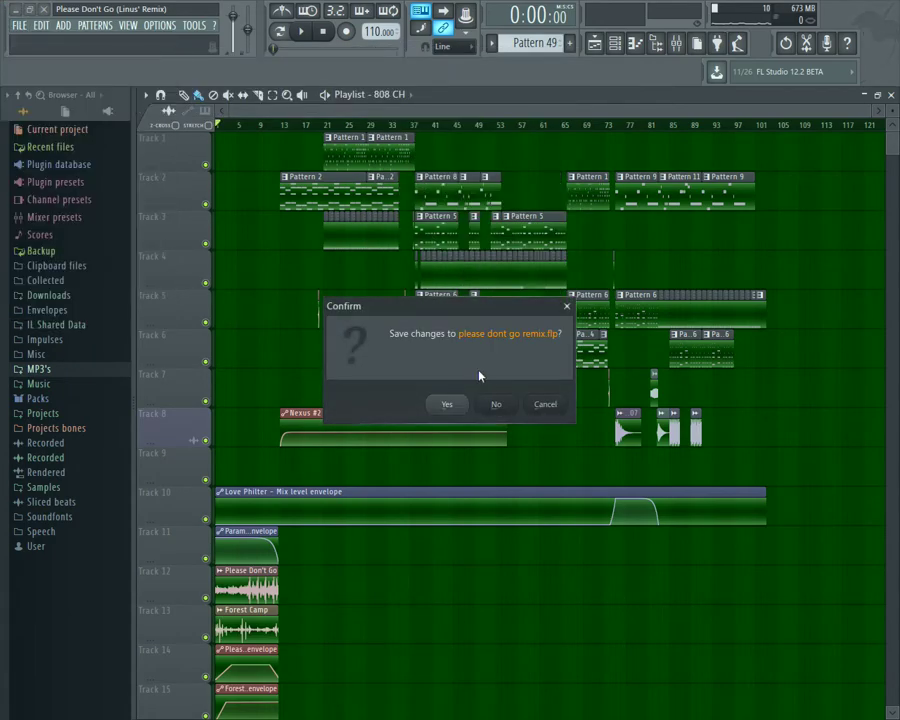
pyautogui.click(498, 407)
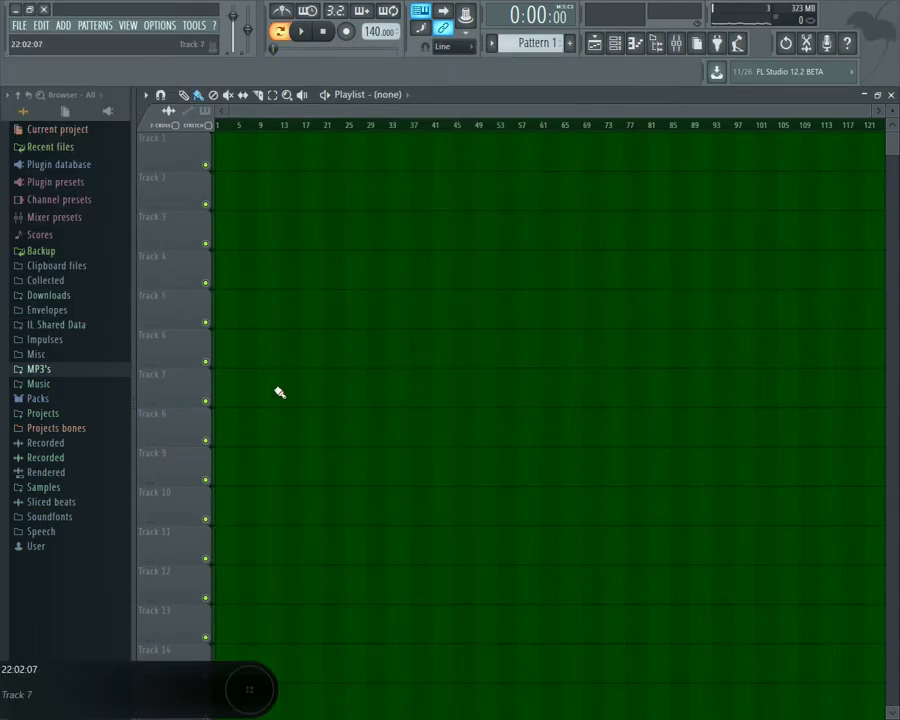
# Step: Browse the sample folders to the VDUB1 Kicks in Vengeance Essential Dubstep Vol.1 and show the channel rack
pyautogui.click(73, 402)
pyautogui.click(73, 402)
pyautogui.click(78, 370)
pyautogui.scroll(-4, 86, 410)
pyautogui.click(60, 459)
pyautogui.scroll(-6, 88, 462)
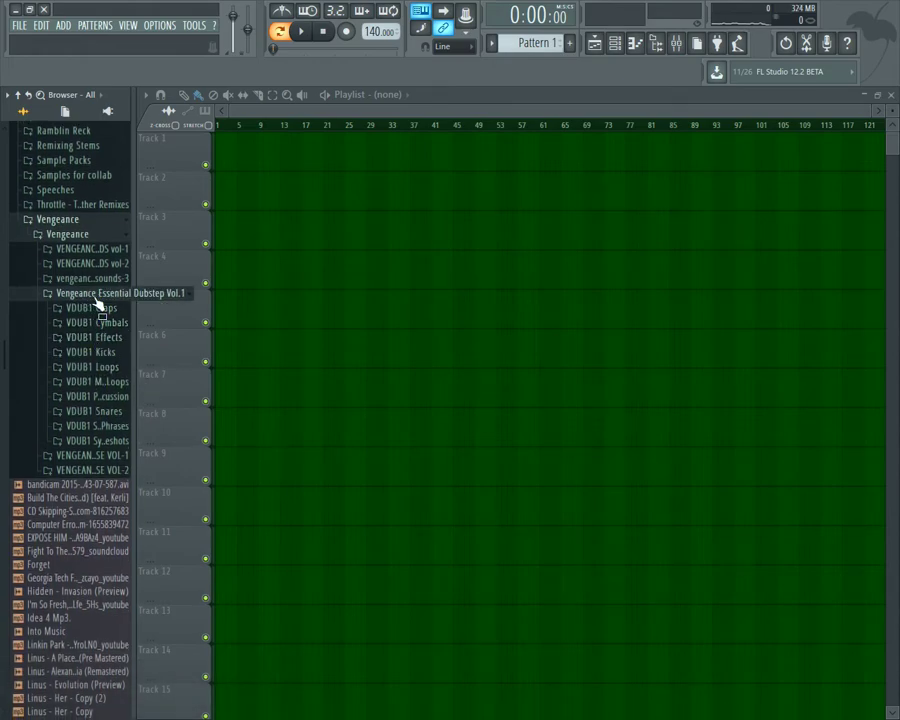
pyautogui.click(91, 354)
pyautogui.scroll(-7, 90, 400)
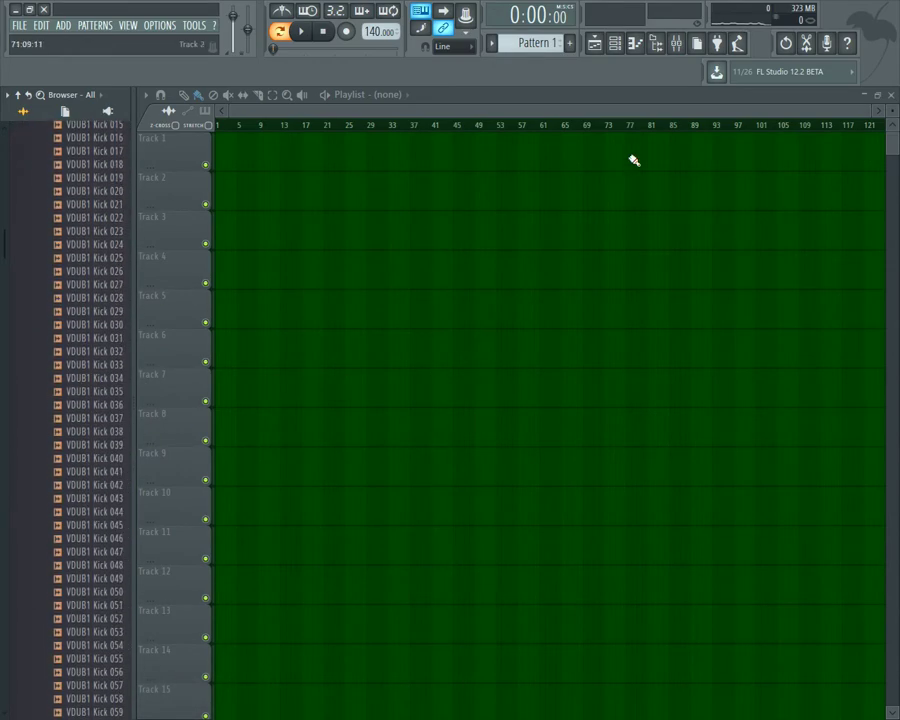
pyautogui.click(615, 42)
# Step: Audition several VDUB1 kicks and load VDUB1 Kick 060 into the Sampler channel
pyautogui.click(110, 478)
pyautogui.click(110, 490)
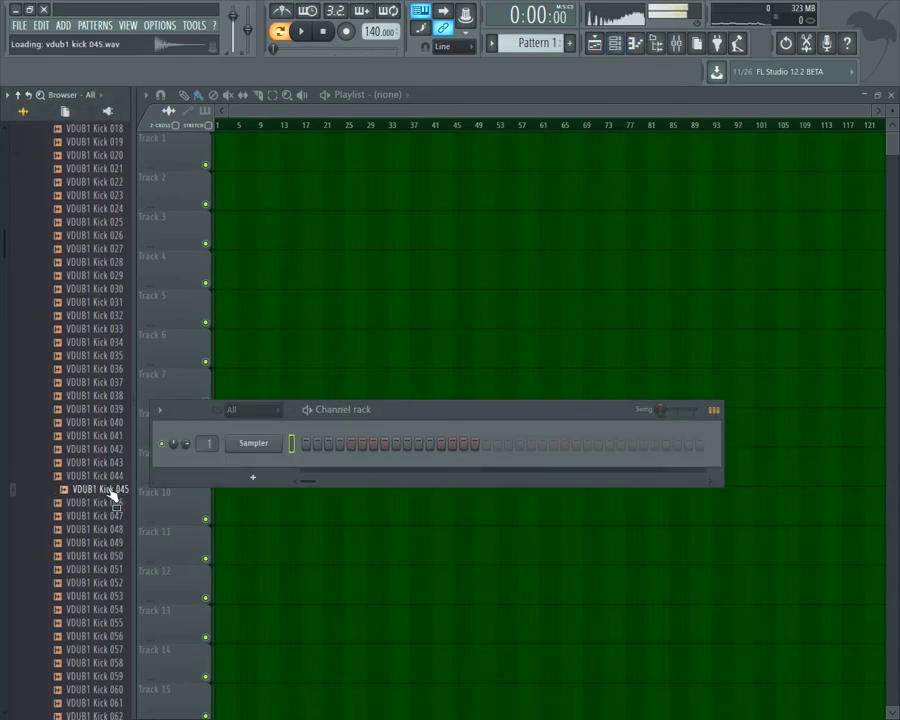
pyautogui.click(107, 517)
pyautogui.scroll(-2, 103, 527)
pyautogui.click(102, 528)
pyautogui.scroll(-1, 102, 527)
pyautogui.scroll(-1, 103, 530)
pyautogui.click(103, 484)
pyautogui.click(105, 452)
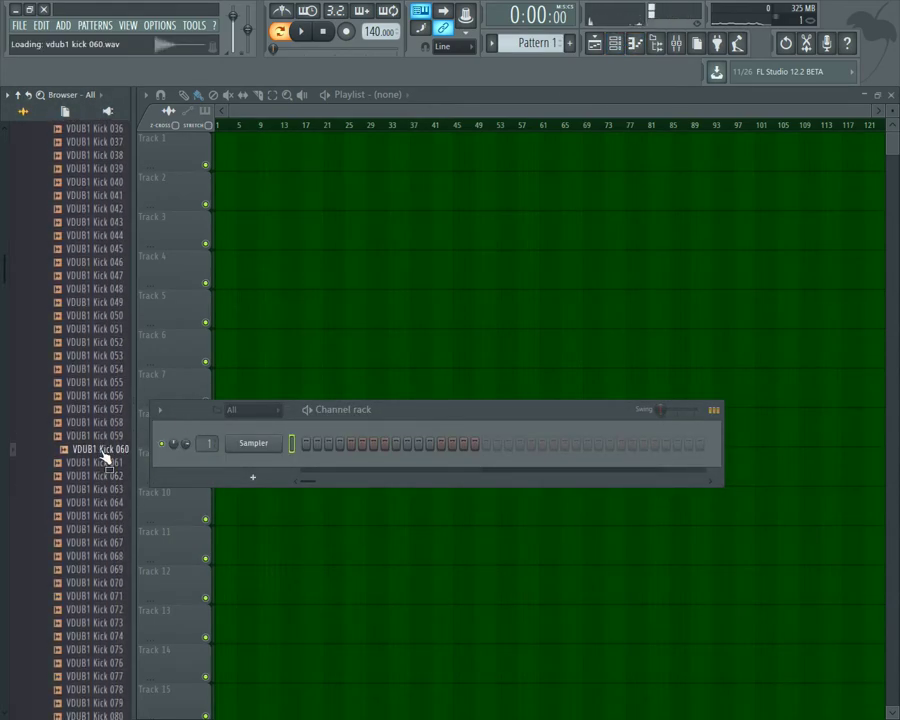
pyautogui.moveTo(105, 452); pyautogui.dragTo(246, 452)
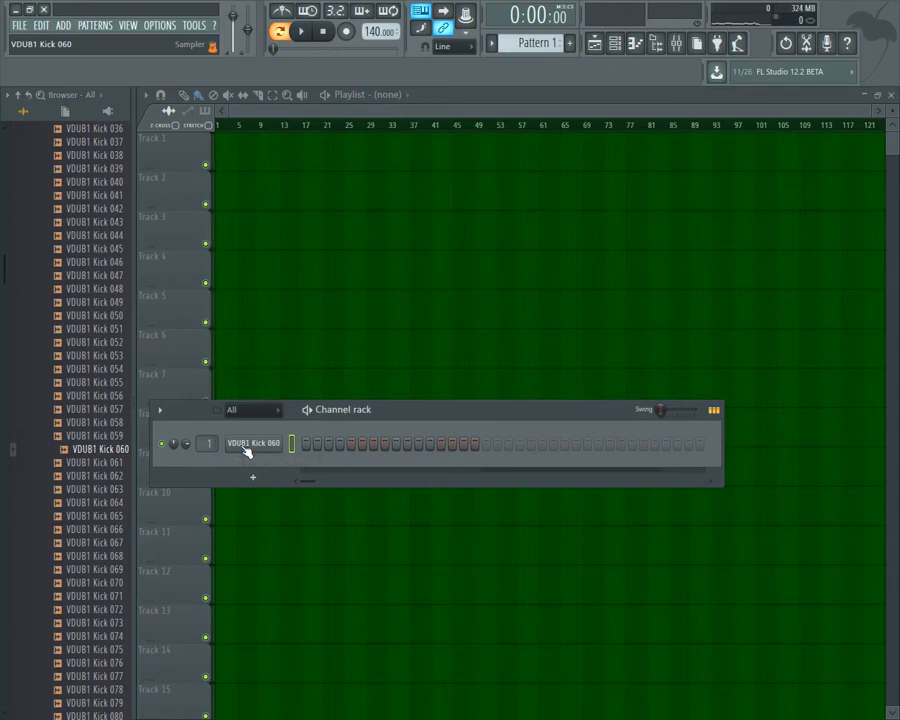
# Step: Preview the kick channel and set its volume to 67%
pyautogui.press('q')
pyautogui.moveTo(184, 448); pyautogui.dragTo(184, 460)
pyautogui.press('q')
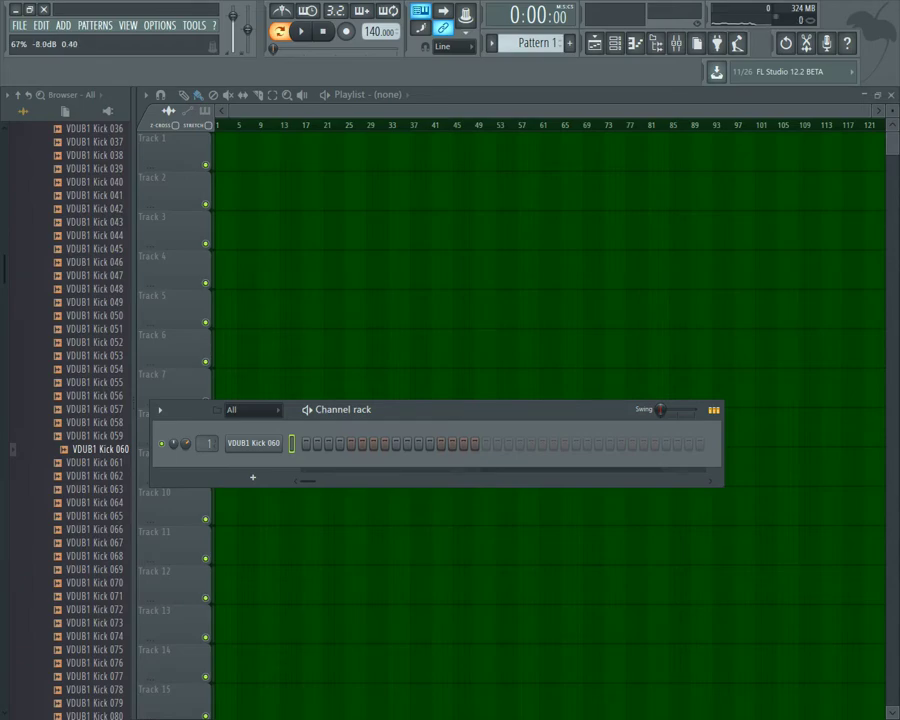
pyautogui.press('q')
# Step: Audition the kicks after 060 and replace the channel's sample with VDUB1 Kick 069
pyautogui.click(116, 478)
pyautogui.click(115, 464)
pyautogui.click(114, 479)
pyautogui.click(112, 504)
pyautogui.click(118, 529)
pyautogui.click(119, 542)
pyautogui.click(120, 556)
pyautogui.click(122, 569)
pyautogui.click(120, 583)
pyautogui.click(118, 557)
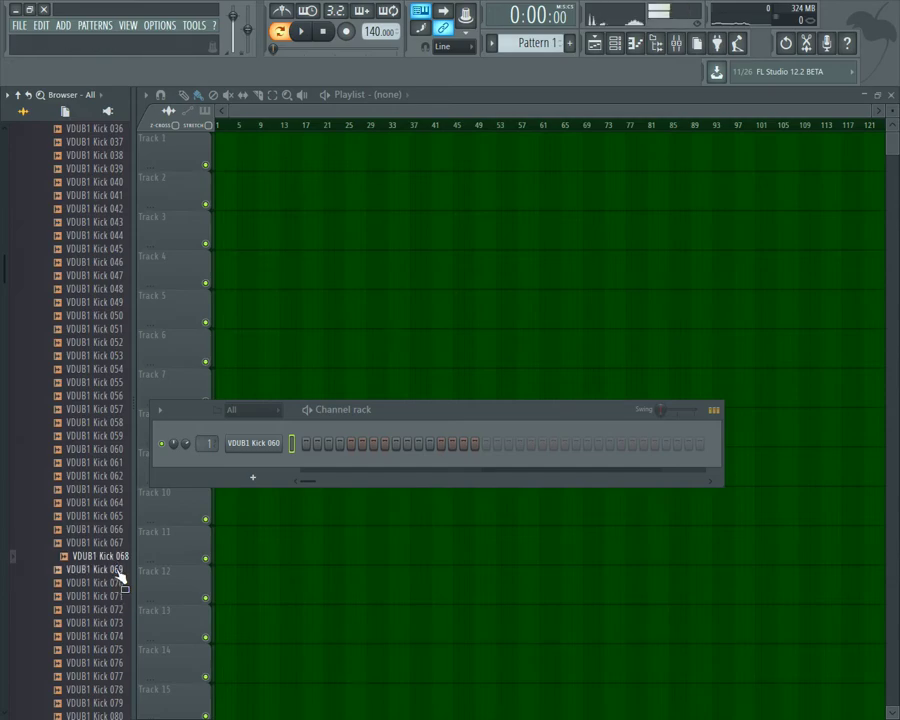
pyautogui.click(117, 571)
pyautogui.moveTo(117, 571); pyautogui.dragTo(248, 455)
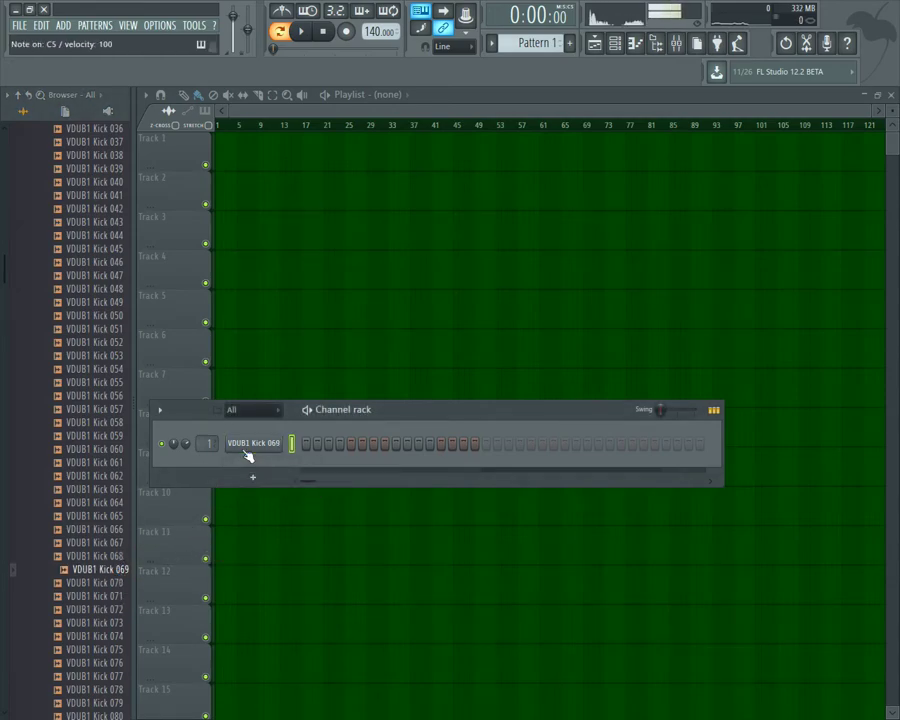
# Step: Add Fruity Parametric EQ 2 to the first effect slot of mixer Insert 1
pyautogui.press('F9')
pyautogui.click(793, 149)
pyautogui.click(722, 552)
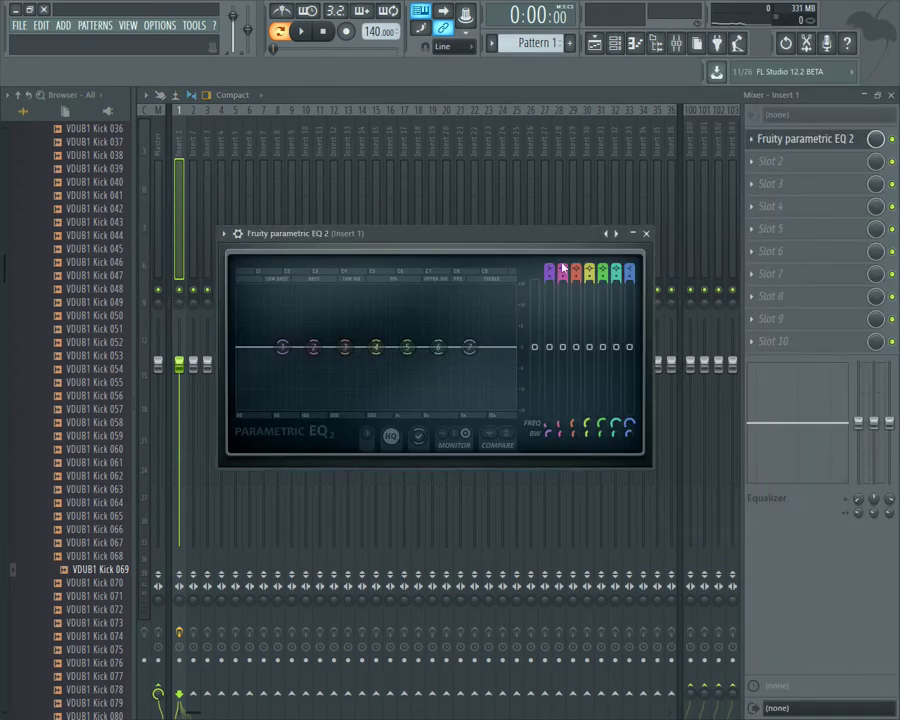
# Step: Make EQ band 1 a high-pass filter with its cutoff at about 52 Hz
pyautogui.moveTo(550, 271); pyautogui.dragTo(550, 285)
pyautogui.rightClick(283, 348)
pyautogui.moveTo(298, 403)
pyautogui.click(362, 432)
pyautogui.moveTo(283, 347); pyautogui.dragTo(265, 347)
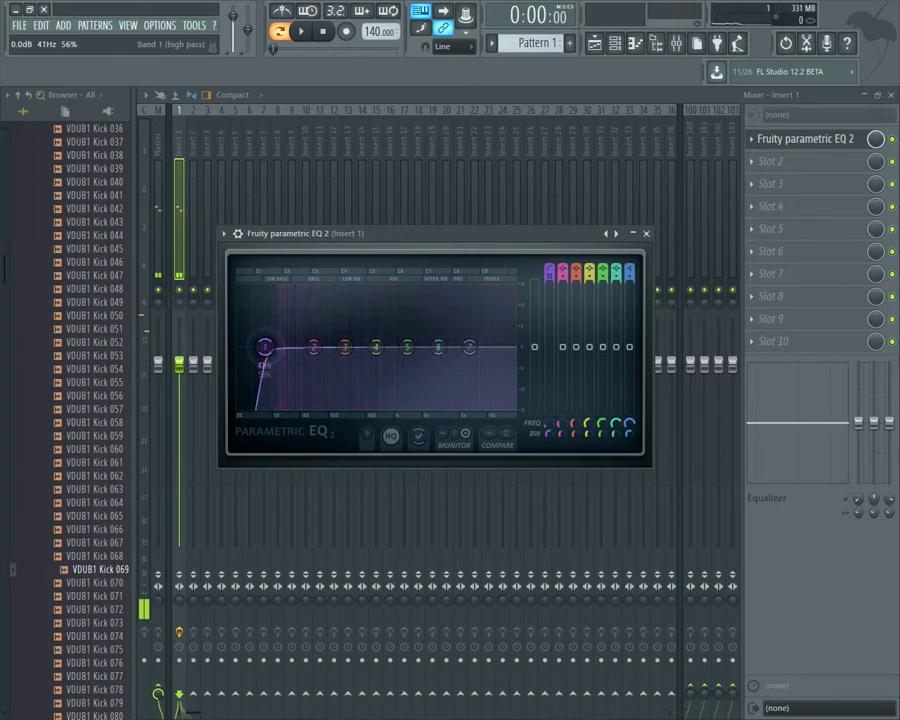
pyautogui.moveTo(265, 347); pyautogui.dragTo(276, 347)
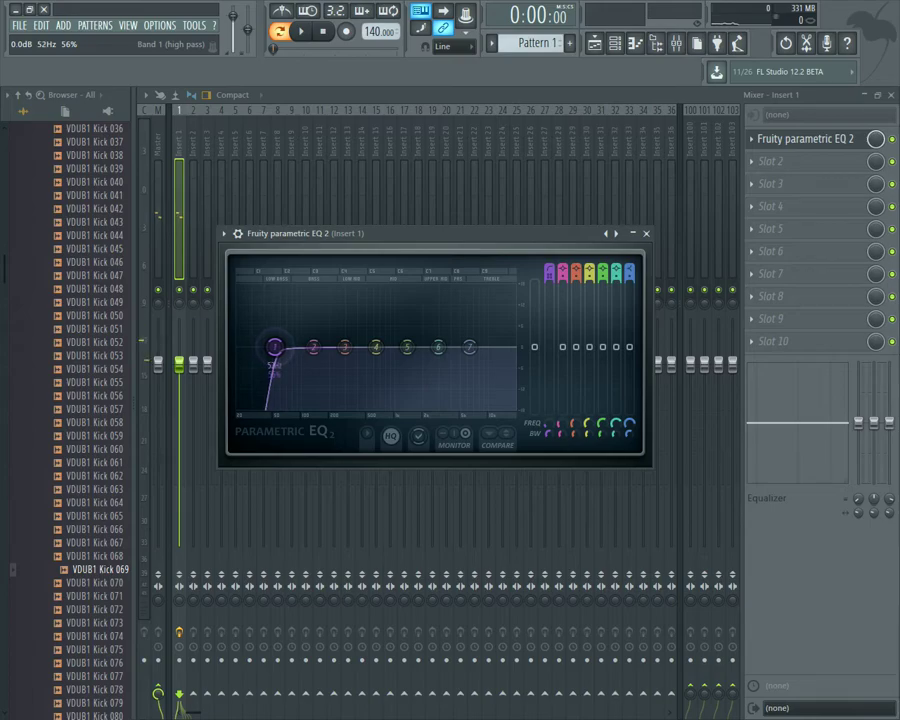
# Step: Shape the kick's EQ with slight boosts on bands 2, 5 and 7 and a slight cut on band 6, then close it
pyautogui.moveTo(313, 347); pyautogui.dragTo(293, 330)
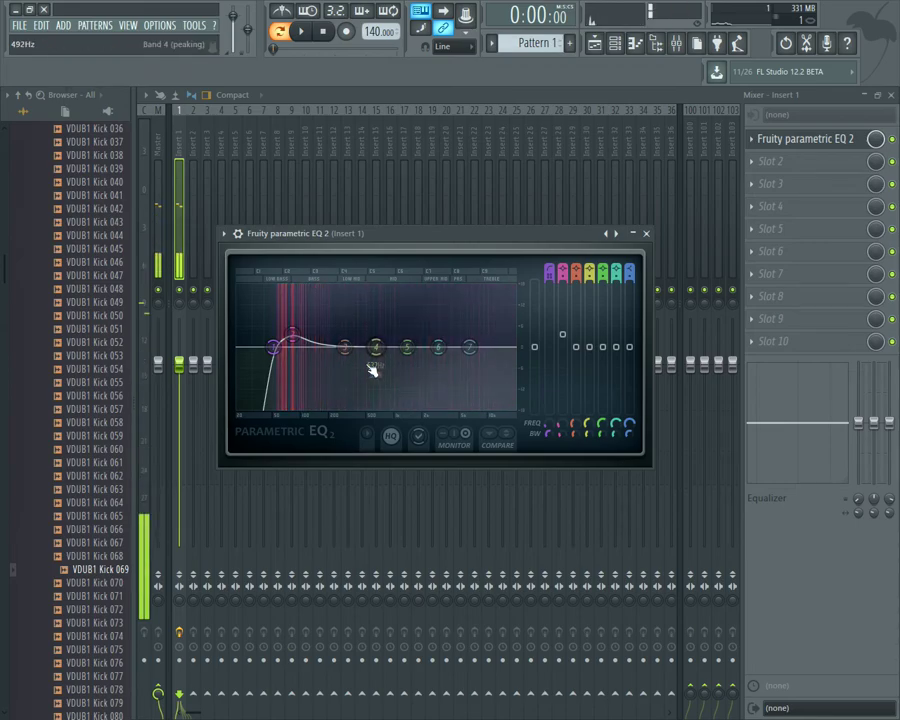
pyautogui.moveTo(469, 347); pyautogui.dragTo(502, 326)
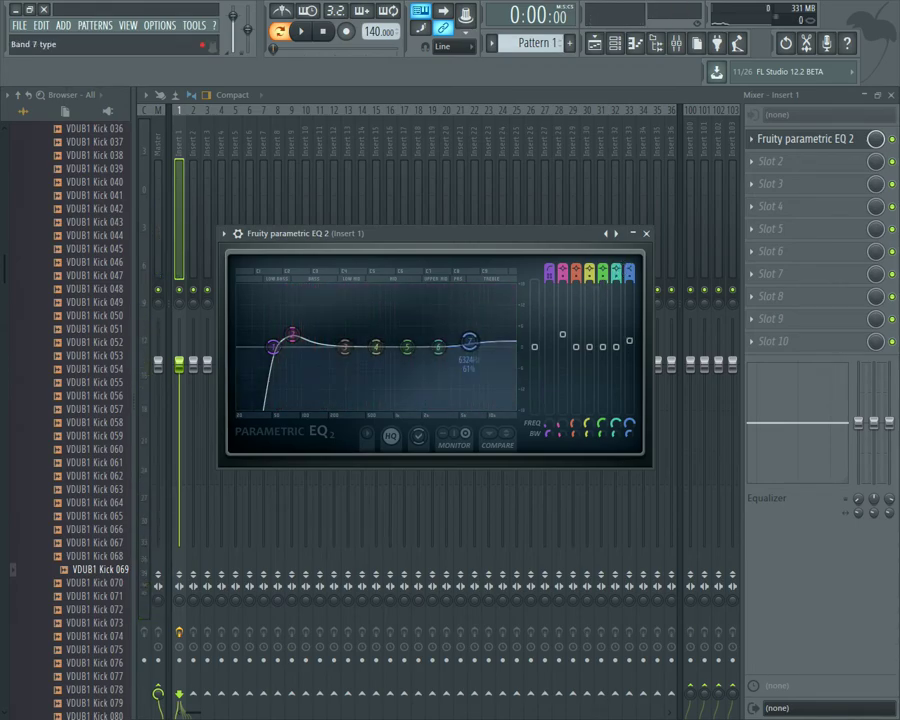
pyautogui.moveTo(468, 345); pyautogui.dragTo(411, 338)
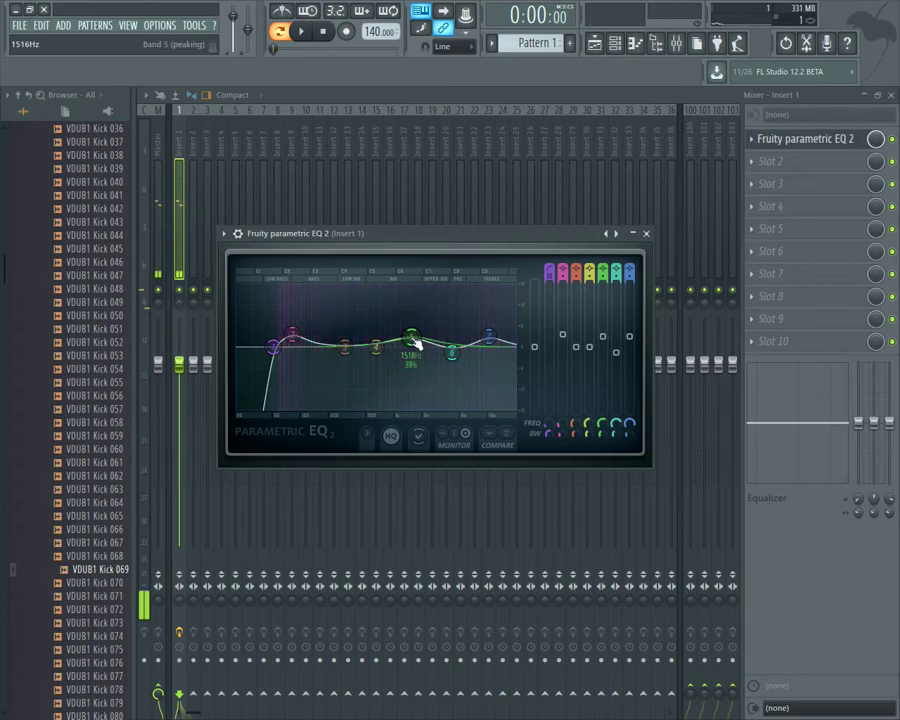
pyautogui.click(646, 233)
# Step: Add Fruity Reeverb 2 to slot 2 of Insert 1 and lower its wet level to 15%
pyautogui.click(818, 163)
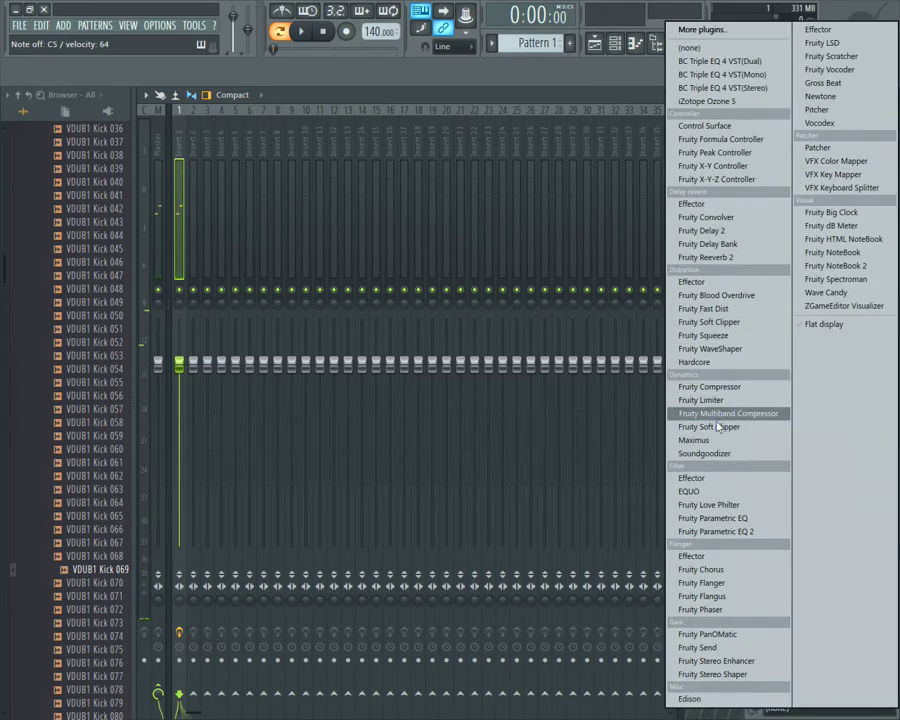
pyautogui.click(727, 262)
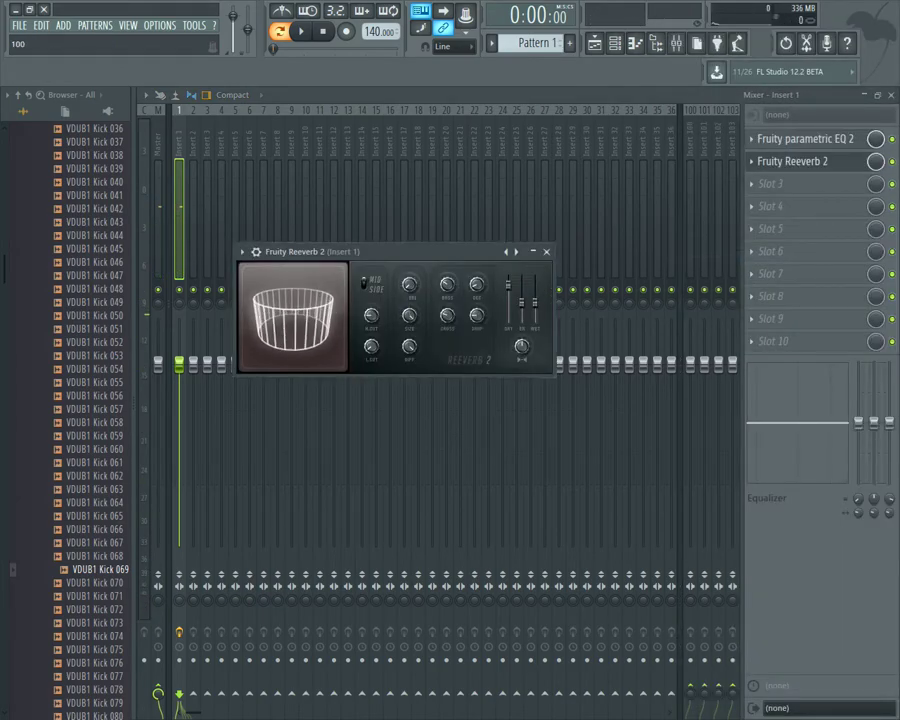
pyautogui.moveTo(537, 307); pyautogui.dragTo(537, 317)
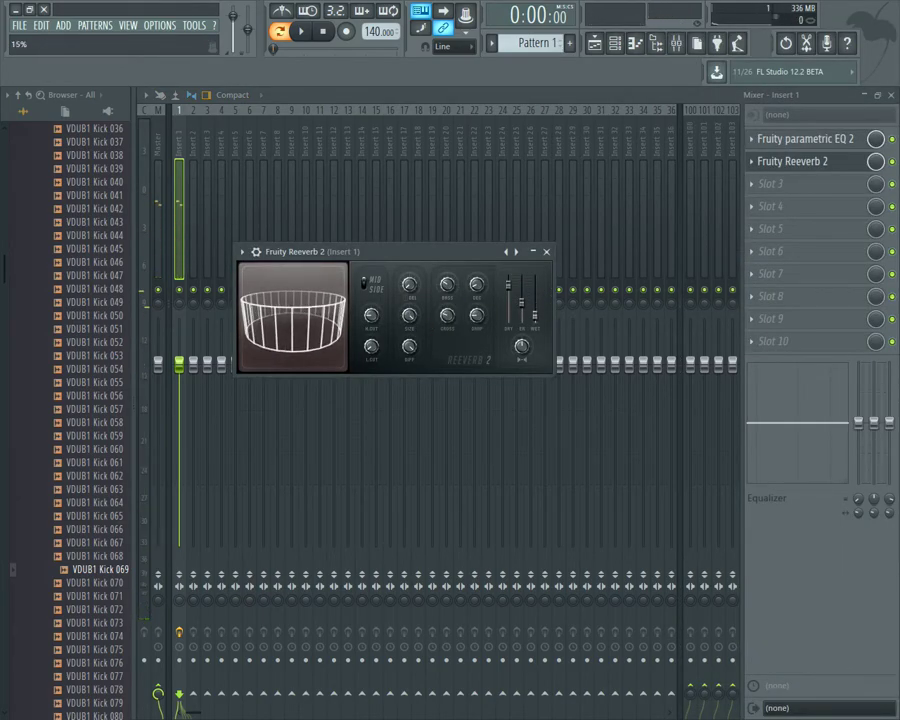
# Step: Play the kick repeatedly to hear the reverb, and close the reverb and mixer windows
pyautogui.press('z')
pyautogui.press('z')
pyautogui.press('z')
pyautogui.press('z')
pyautogui.press('z')
pyautogui.press('z')
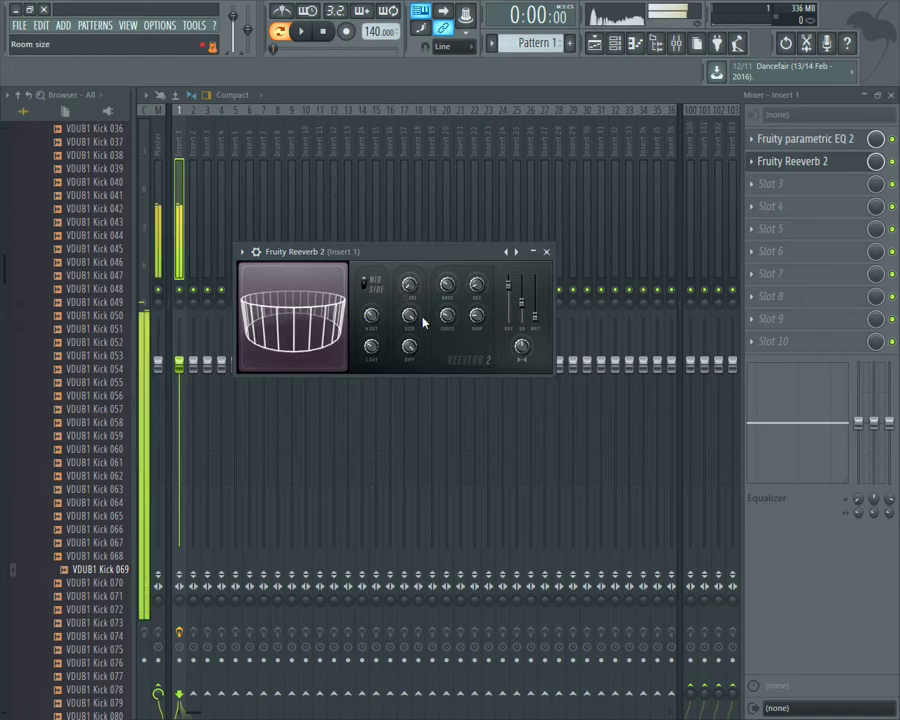
pyautogui.press('z')
pyautogui.press('z')
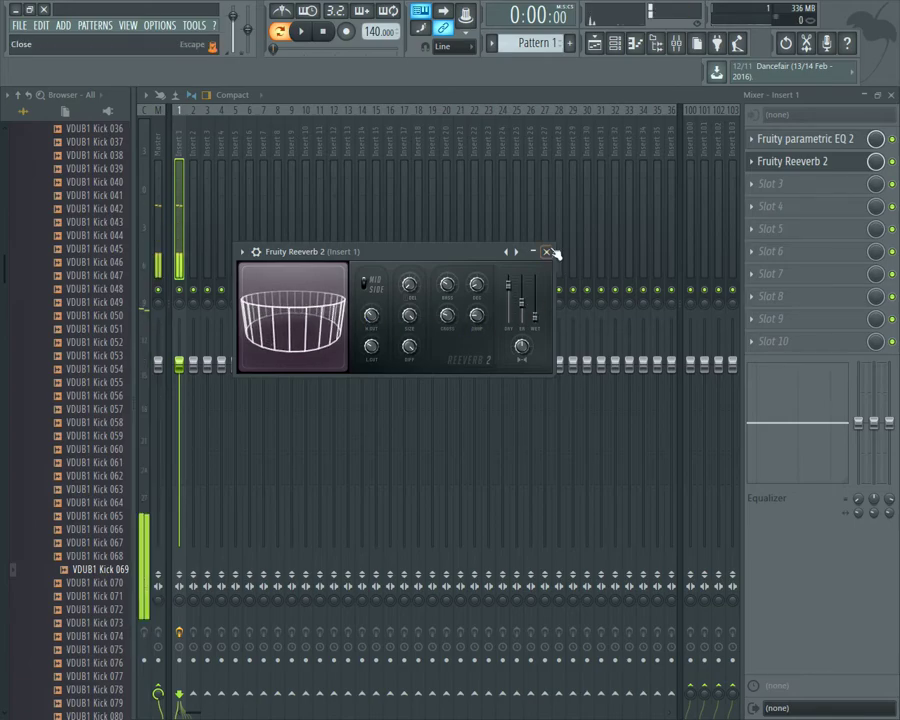
pyautogui.click(547, 252)
pyautogui.click(890, 97)
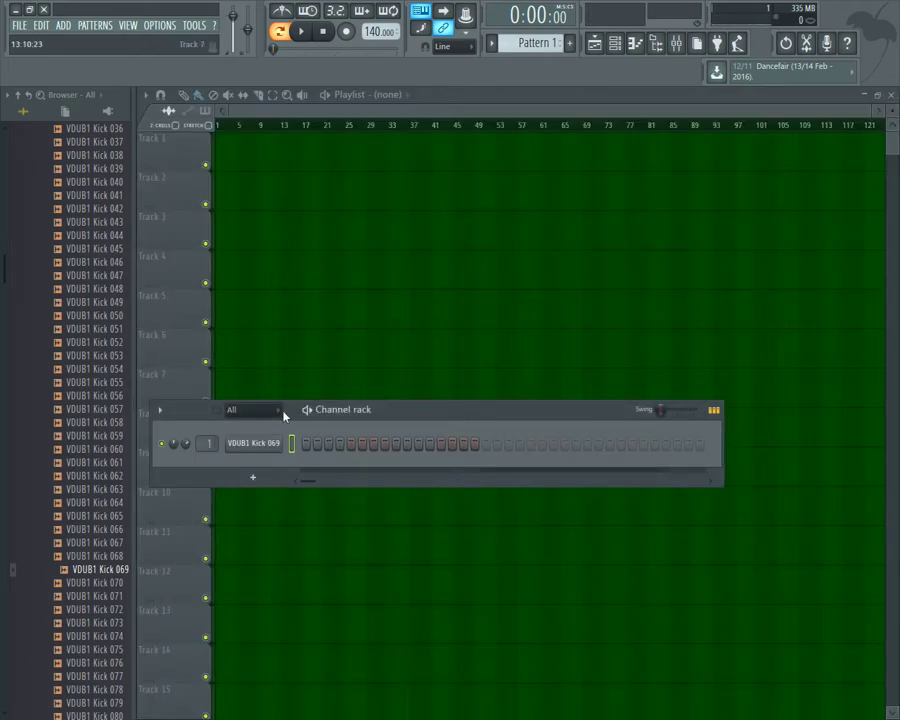
# Step: Move the channel rack up over the playlist's upper tracks and raise the swing to maximum
pyautogui.moveTo(552, 414); pyautogui.dragTo(599, 209)
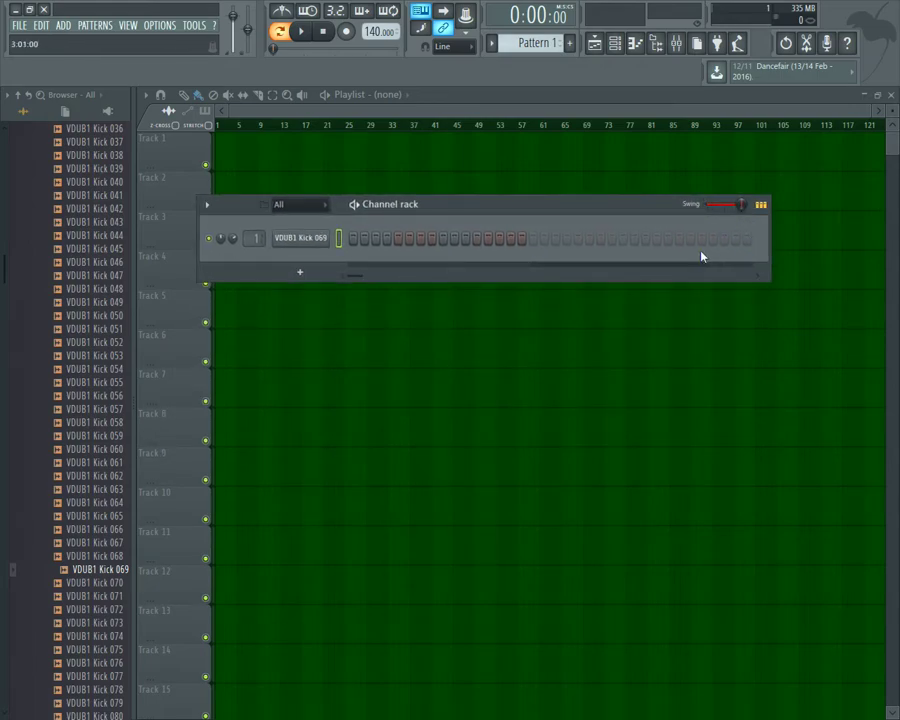
pyautogui.moveTo(538, 43)
pyautogui.mouseDown()
pyautogui.moveTo(538, 33)
pyautogui.moveTo(538, 59)
pyautogui.mouseUp()
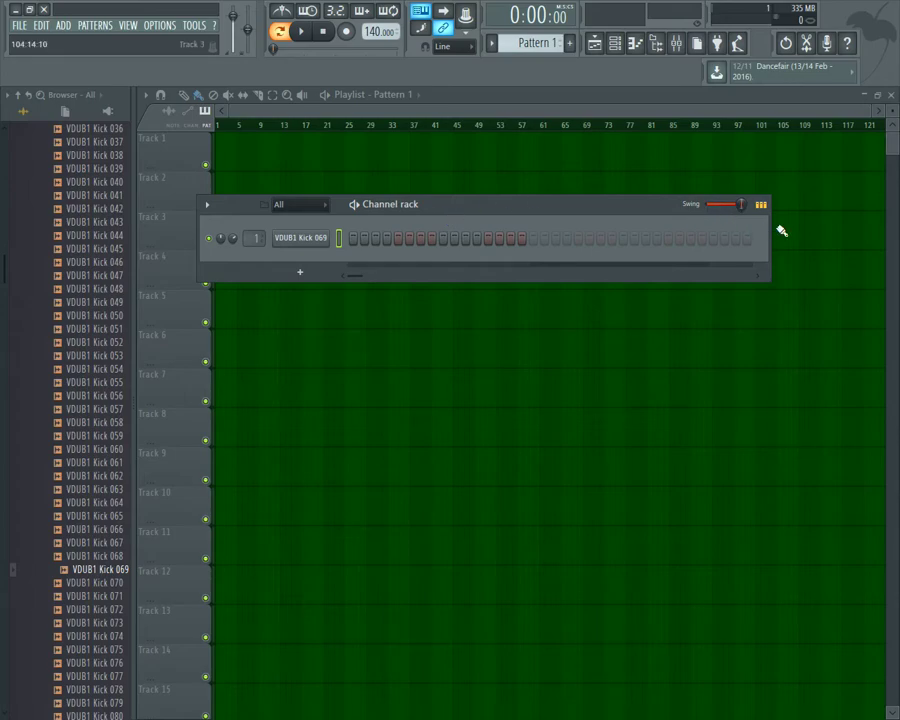
pyautogui.moveTo(768, 232); pyautogui.dragTo(788, 226)
# Step: Fill the VDUB1 Kick 069 channel every 8 steps and play the pattern at a tempo of 110
pyautogui.scroll(12, 28, 540)
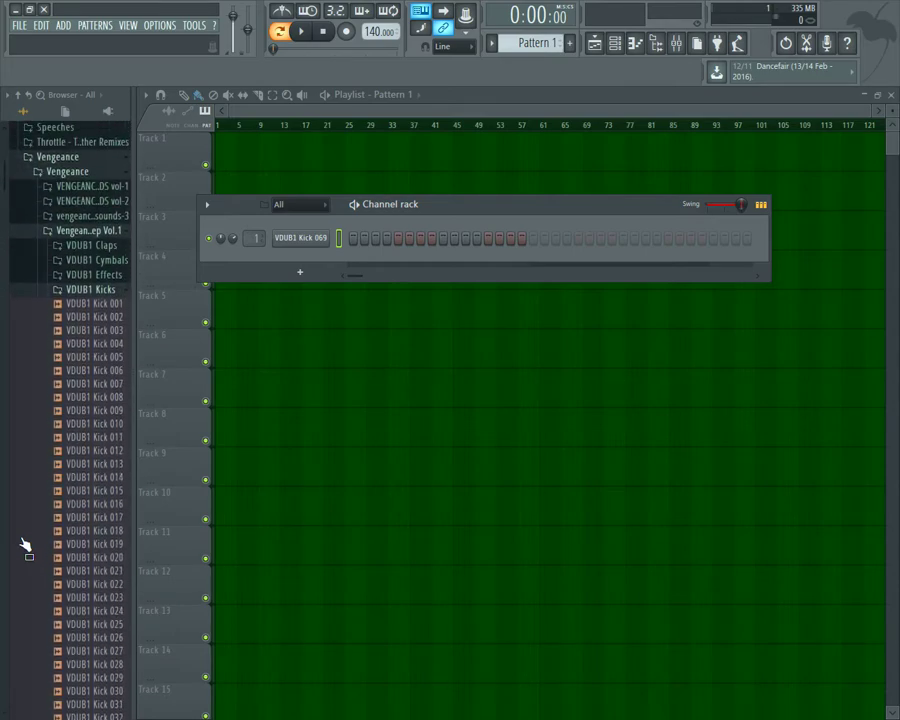
pyautogui.scroll(6, 26, 546)
pyautogui.scroll(-6, 44, 663)
pyautogui.rightClick(290, 240)
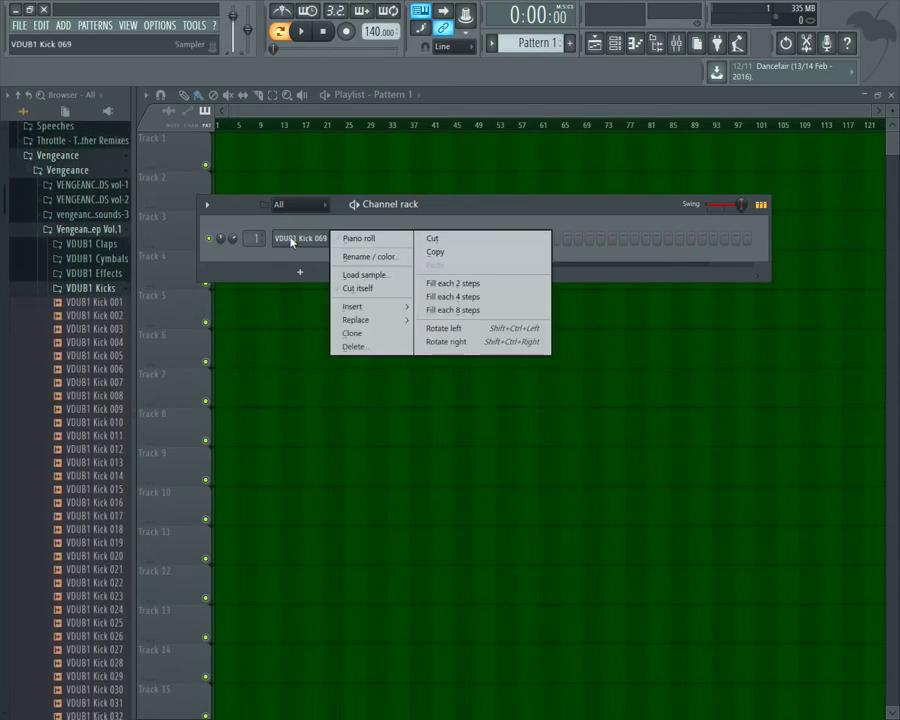
pyautogui.click(452, 310)
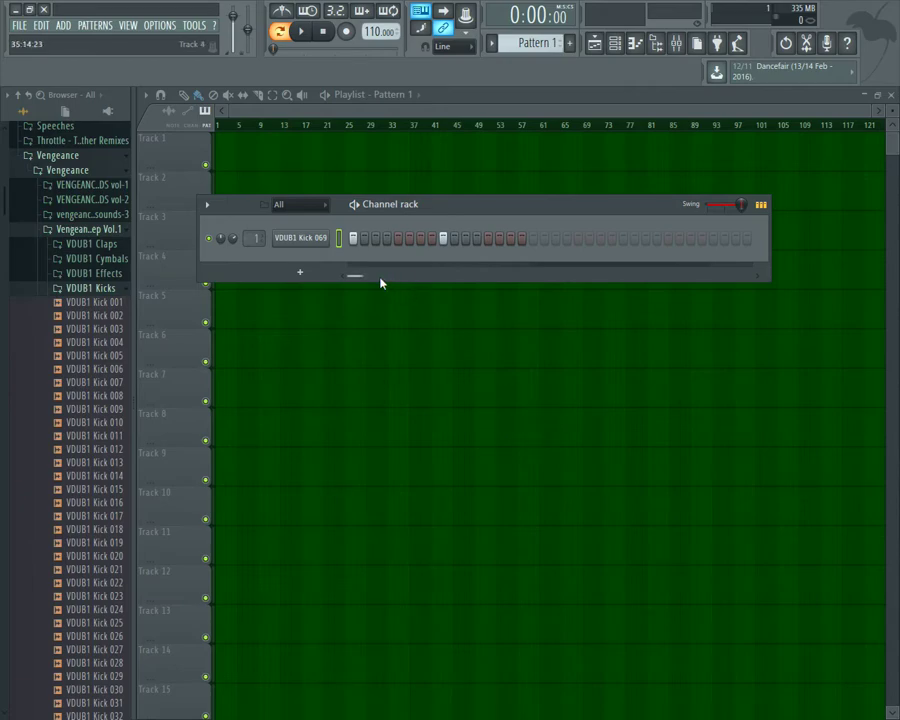
pyautogui.click(300, 31)
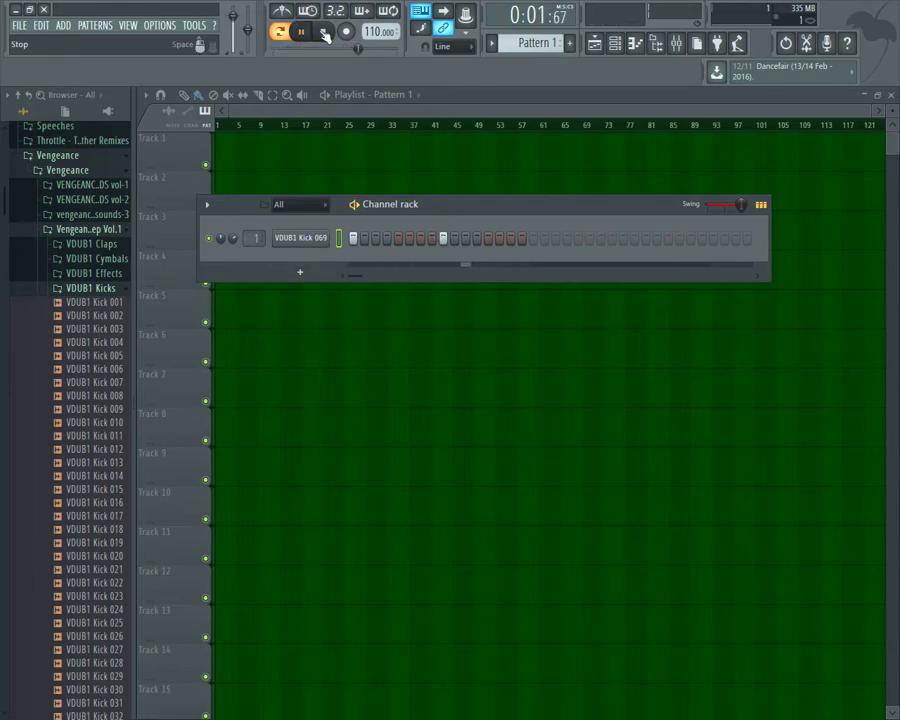
pyautogui.click(324, 33)
# Step: Audition samples in the VDUB1 Snares folder and add VDUB1 Snare 099 as a channel below the kick
pyautogui.click(105, 288)
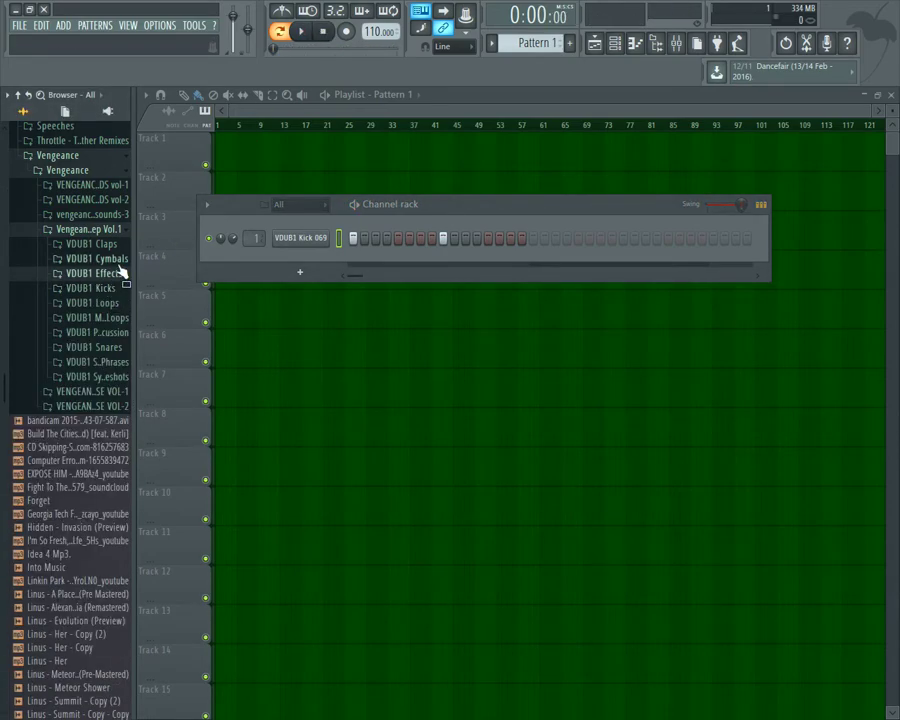
pyautogui.click(116, 348)
pyautogui.moveTo(129, 316); pyautogui.dragTo(125, 329)
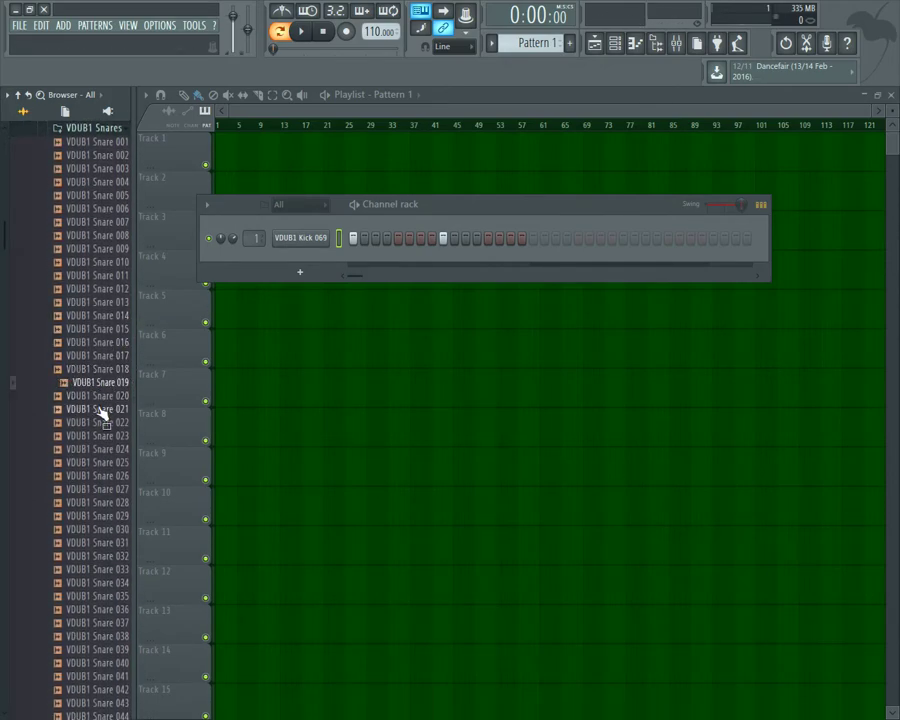
pyautogui.moveTo(97, 516); pyautogui.dragTo(88, 589)
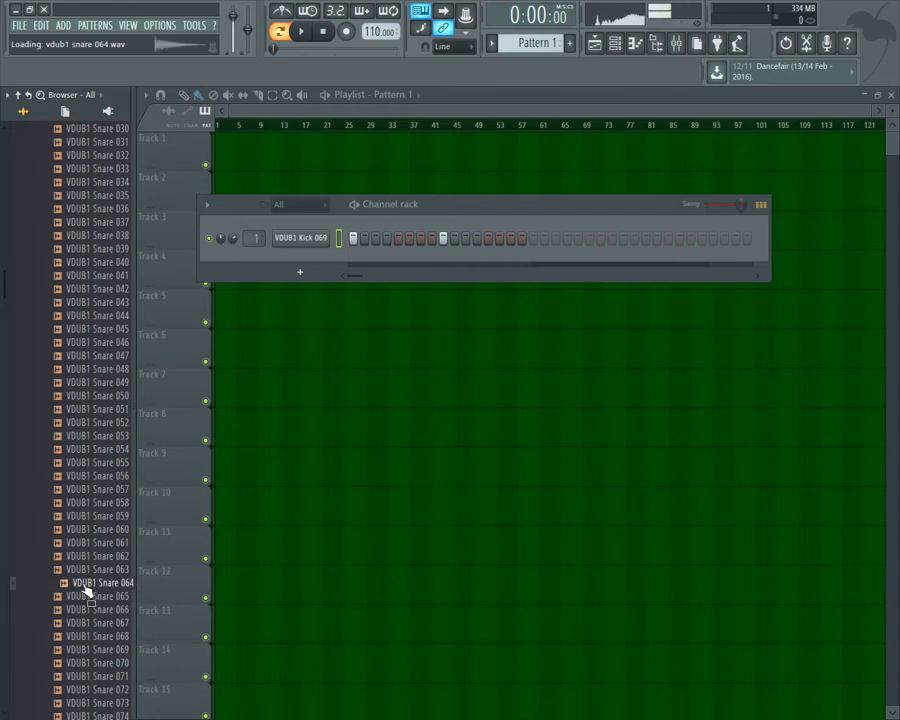
pyautogui.scroll(-8, 84, 592)
pyautogui.click(97, 544)
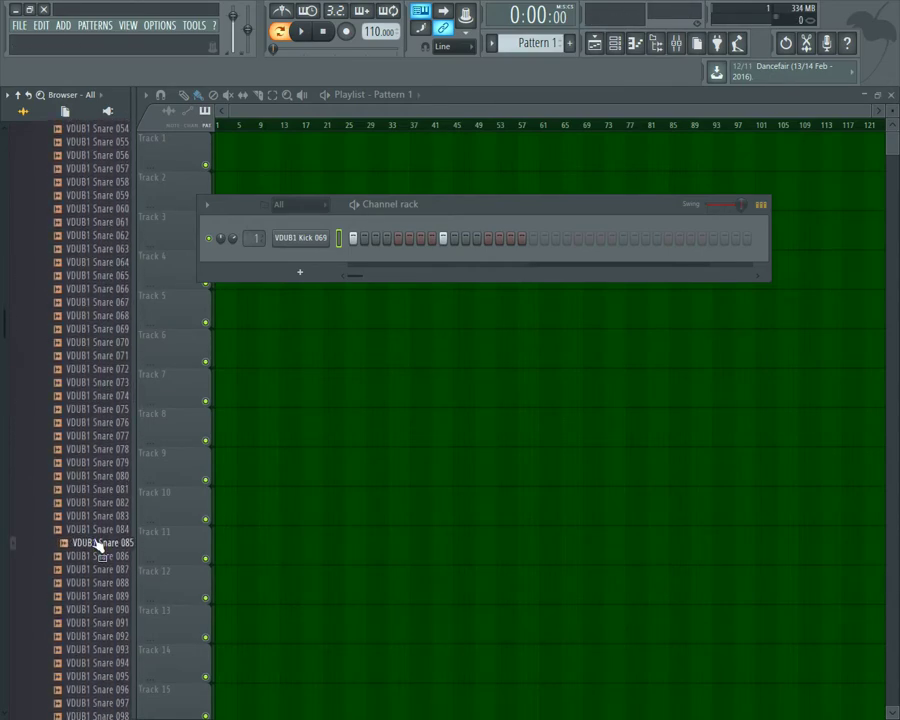
pyautogui.moveTo(95, 518); pyautogui.dragTo(116, 447)
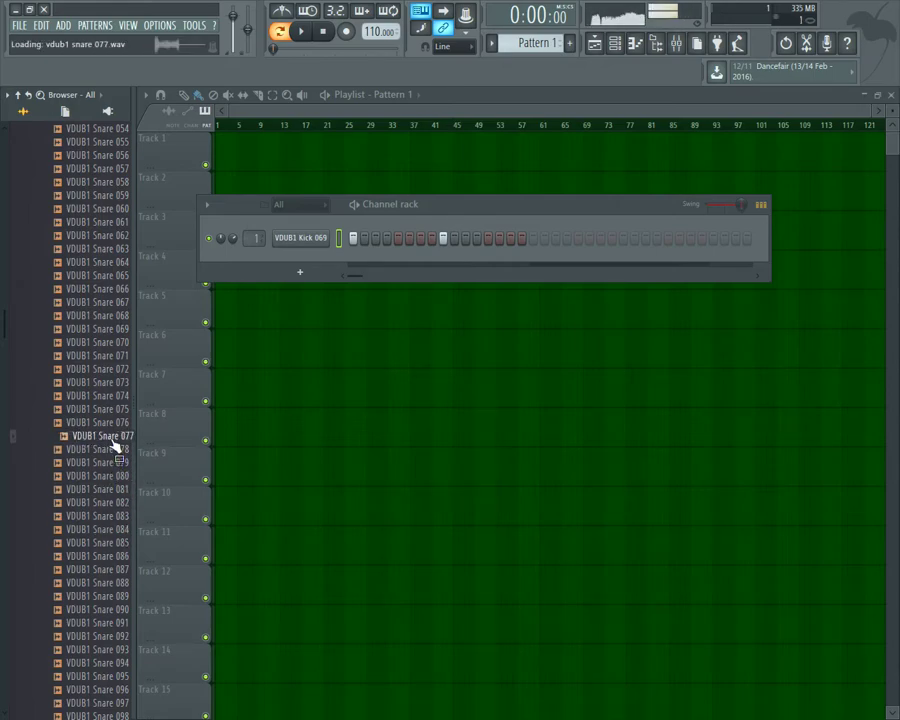
pyautogui.scroll(-4, 90, 620)
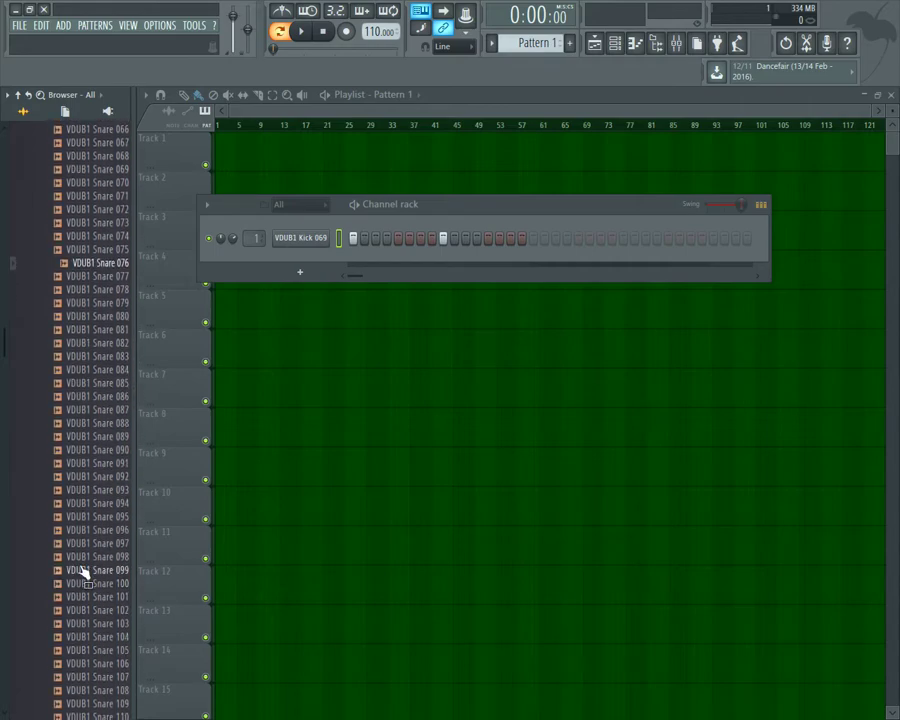
pyautogui.click(92, 518)
pyautogui.moveTo(91, 521); pyautogui.dragTo(225, 257)
pyautogui.click(80, 568)
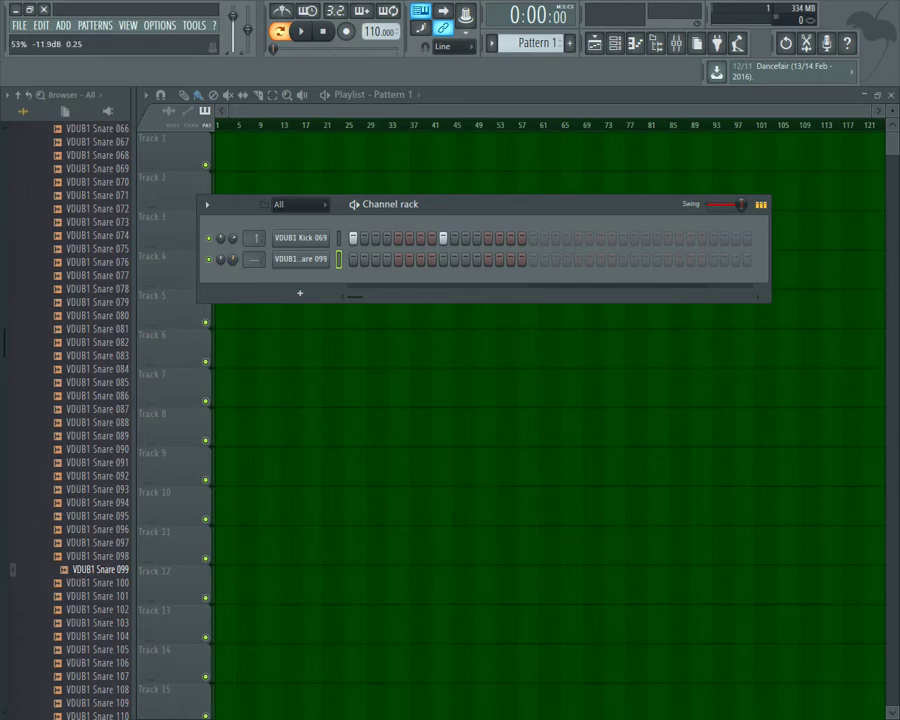
# Step: Play the new snare channel and route it to mixer track 2
pyautogui.press('q')
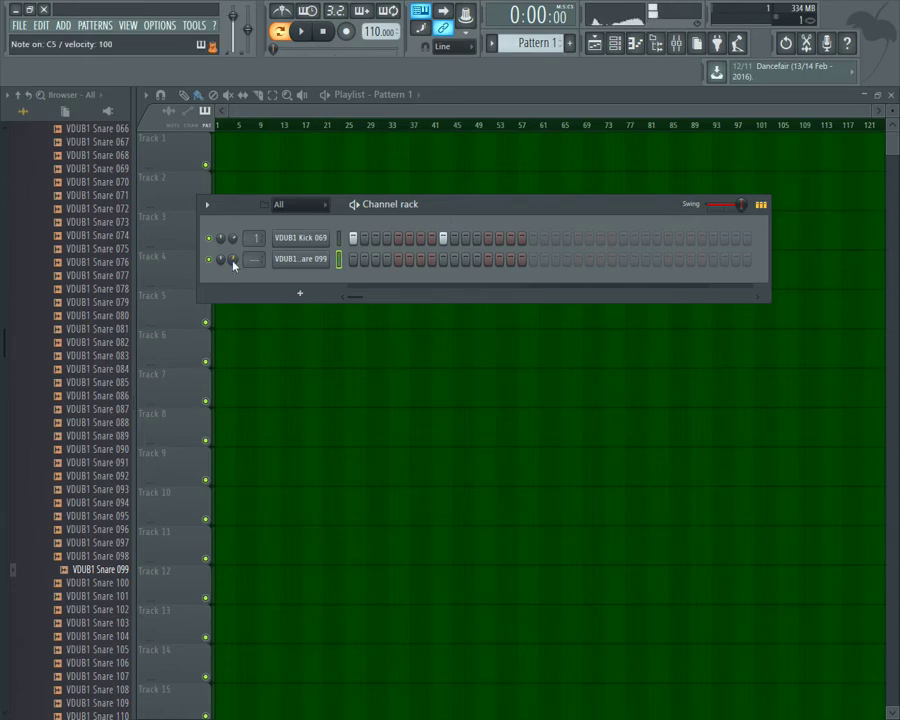
pyautogui.press('q')
pyautogui.moveTo(256, 262); pyautogui.dragTo(256, 253)
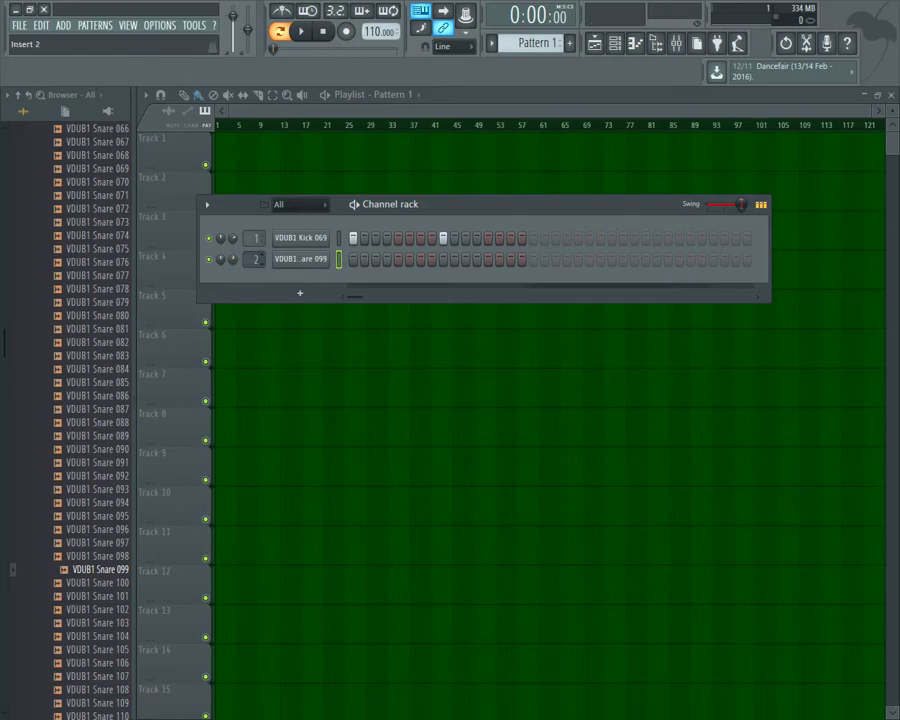
# Step: Add Fruity Parametric EQ 2 to slot 1 of mixer track Insert 2
pyautogui.doubleClick(257, 261)
pyautogui.click(763, 137)
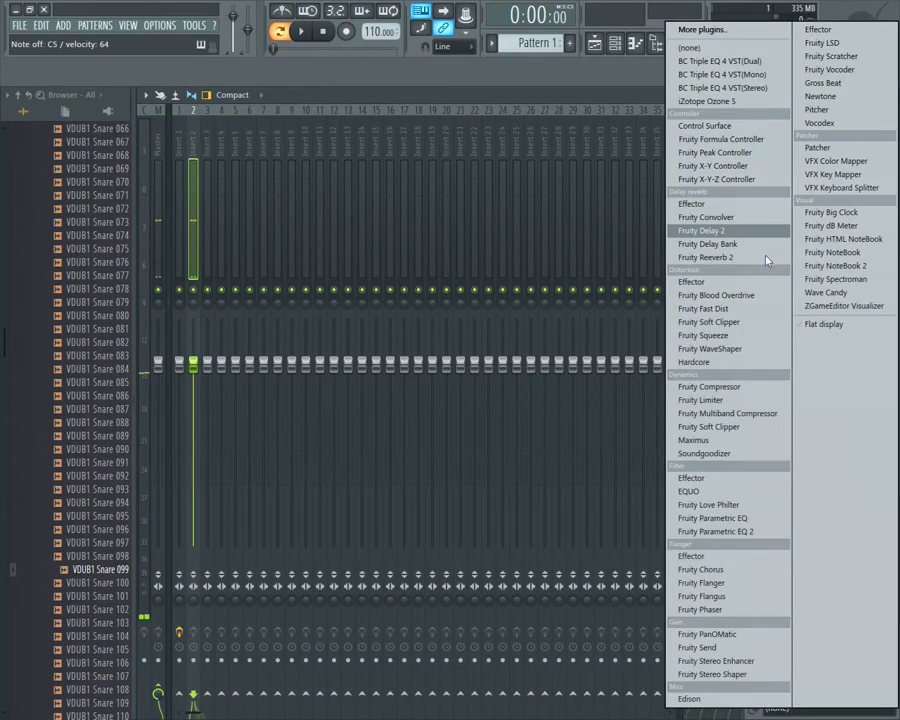
pyautogui.click(688, 531)
# Step: Try boosting EQ band 2 around 134 Hz while playing the snare, and reset the band
pyautogui.moveTo(349, 385); pyautogui.dragTo(351, 339)
pyautogui.press('q')
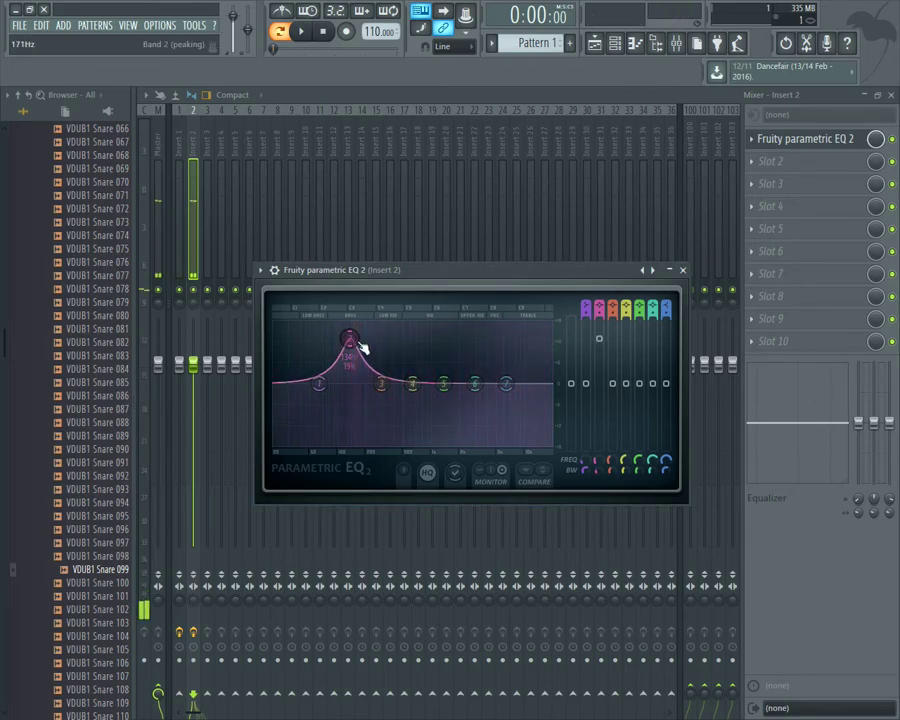
pyautogui.rightClick(351, 340)
pyautogui.click(374, 355)
pyautogui.press('q')
# Step: Turn EQ band 1 into a Steep 8 low cut and move it up to band 2's frequency
pyautogui.scroll(-3, 318, 383)
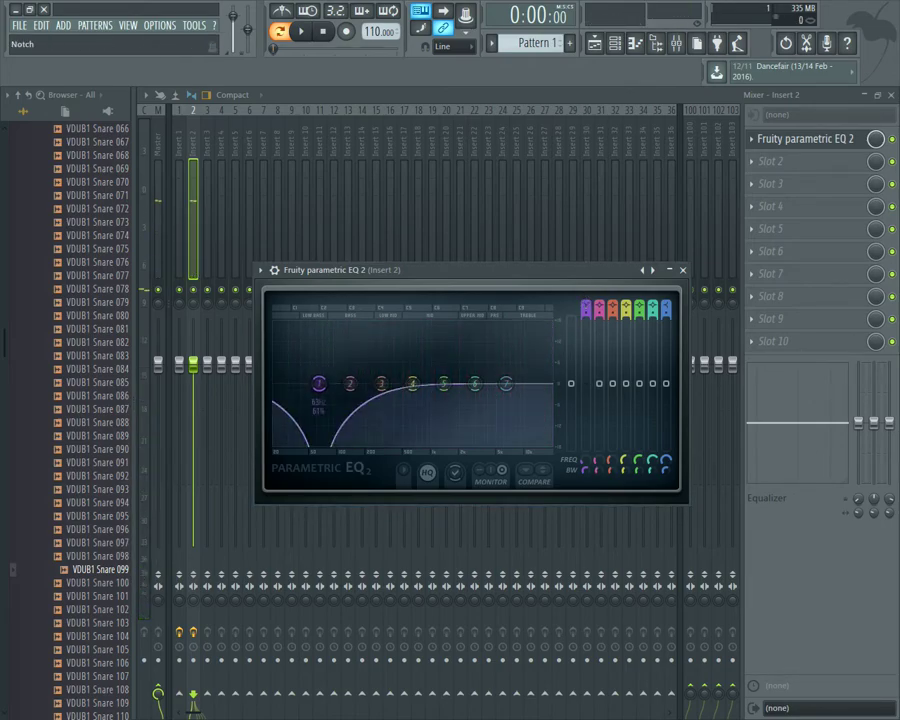
pyautogui.rightClick(318, 380)
pyautogui.moveTo(345, 437)
pyautogui.click(386, 435)
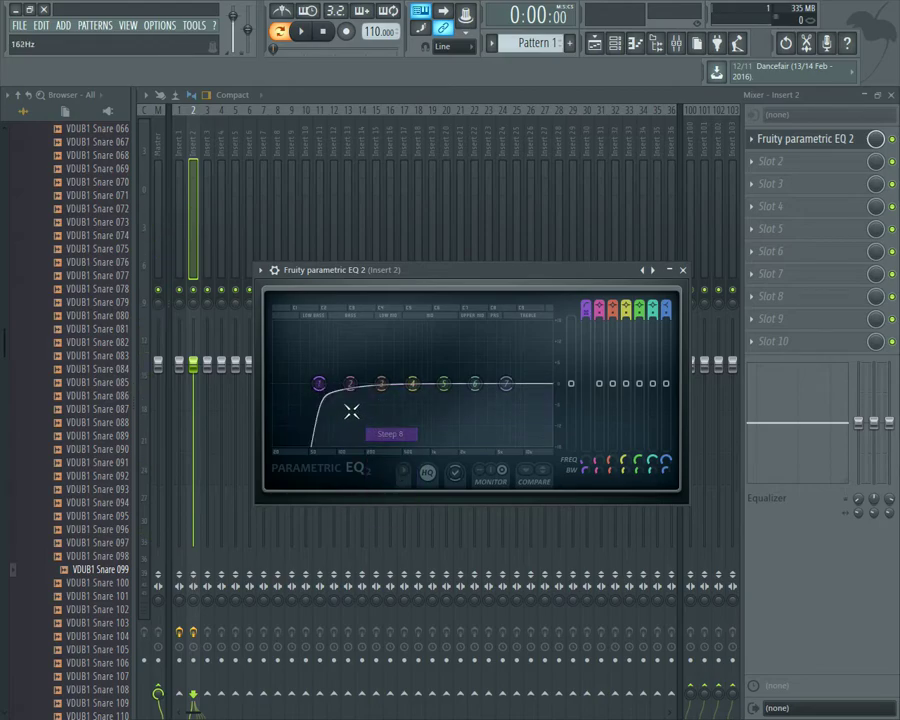
pyautogui.moveTo(318, 383); pyautogui.dragTo(352, 384)
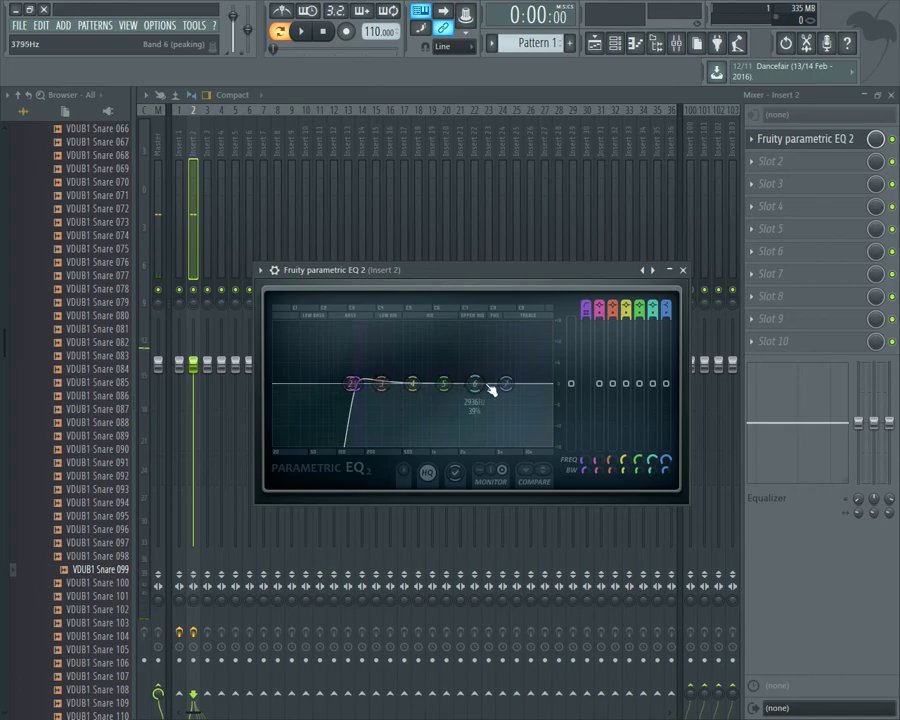
# Step: Raise the EQ's treble with band 7 shifted higher, slightly boost band 6 while playing the snare, and close the EQ
pyautogui.moveTo(509, 383); pyautogui.dragTo(511, 369)
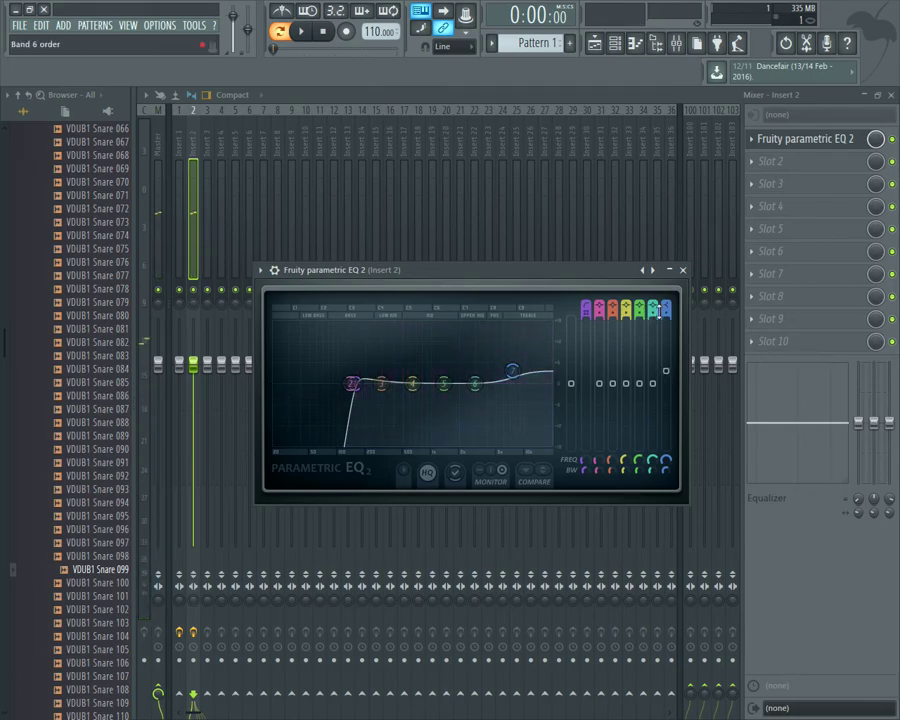
pyautogui.moveTo(512, 372); pyautogui.dragTo(535, 373)
pyautogui.scroll(-5, 518, 365)
pyautogui.scroll(2, 535, 373)
pyautogui.press('q')
pyautogui.press('q')
pyautogui.moveTo(474, 384)
pyautogui.mouseDown()
pyautogui.moveTo(494, 402)
pyautogui.moveTo(484, 382)
pyautogui.moveTo(489, 388)
pyautogui.moveTo(462, 374)
pyautogui.mouseUp()
pyautogui.click(682, 270)
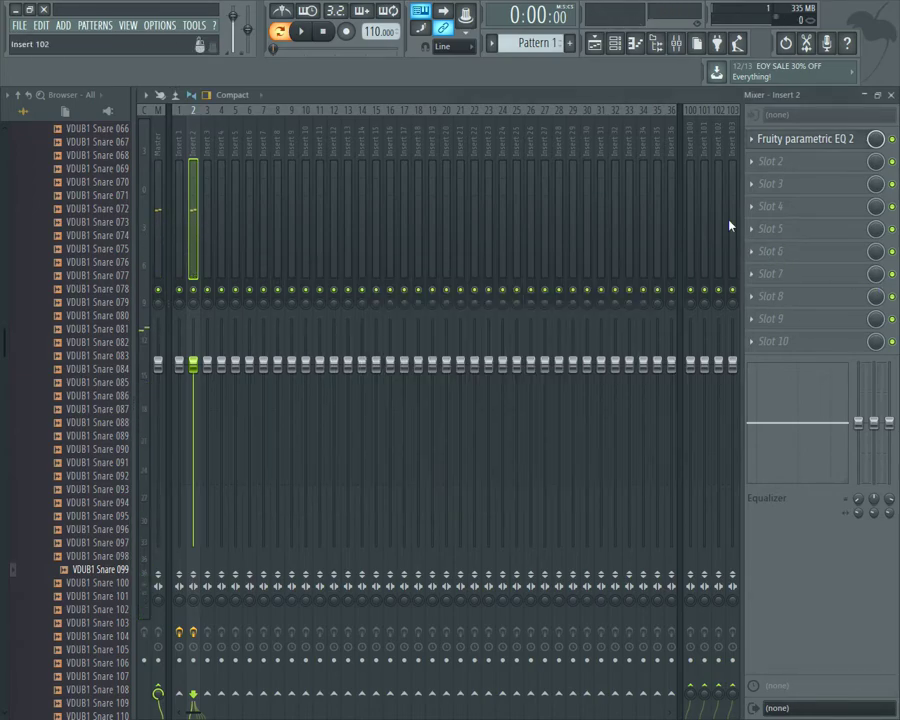
# Step: Add Fruity Reeverb 2 to slot 2 of Insert 2 and reset its room size to the default
pyautogui.click(770, 161)
pyautogui.click(700, 257)
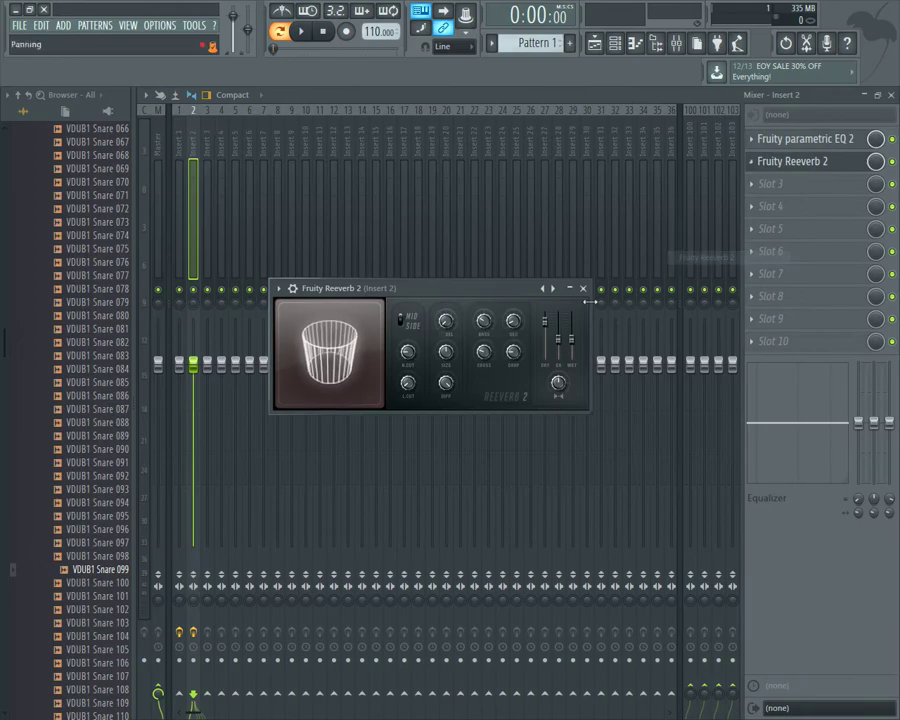
pyautogui.press('q')
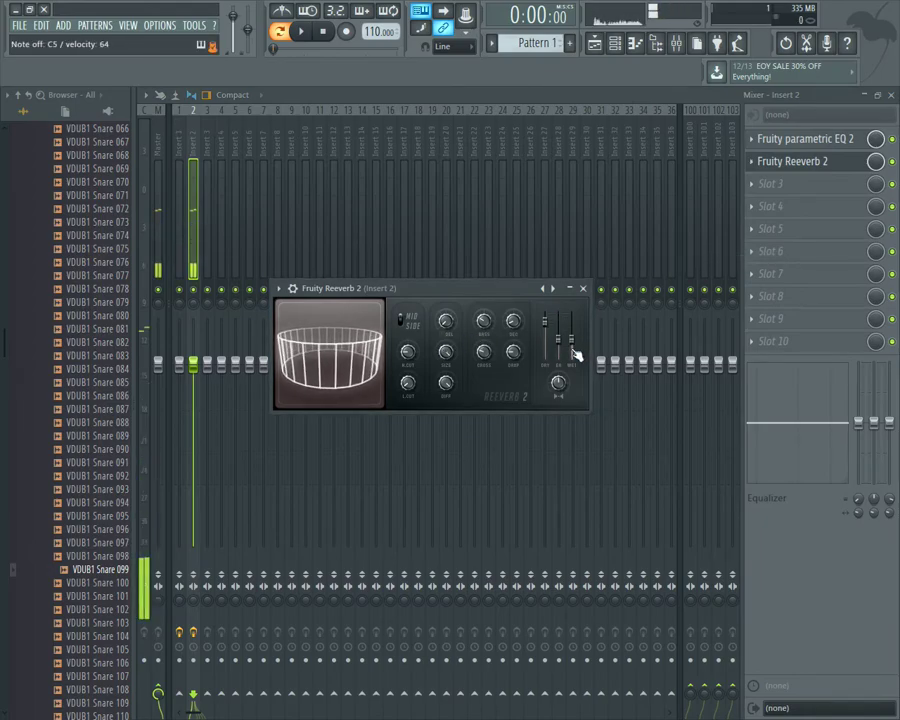
pyautogui.rightClick(443, 356)
pyautogui.click(465, 363)
# Step: Play the snare repeatedly while lowering the reverb's wet level to about 18%, and close the mixer
pyautogui.press('q')
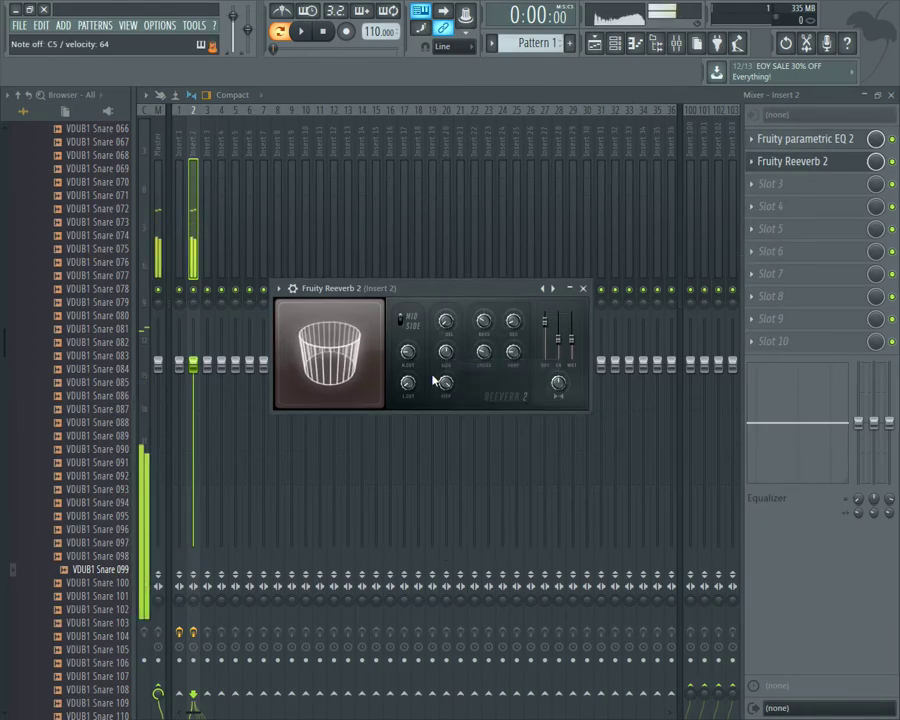
pyautogui.press('q')
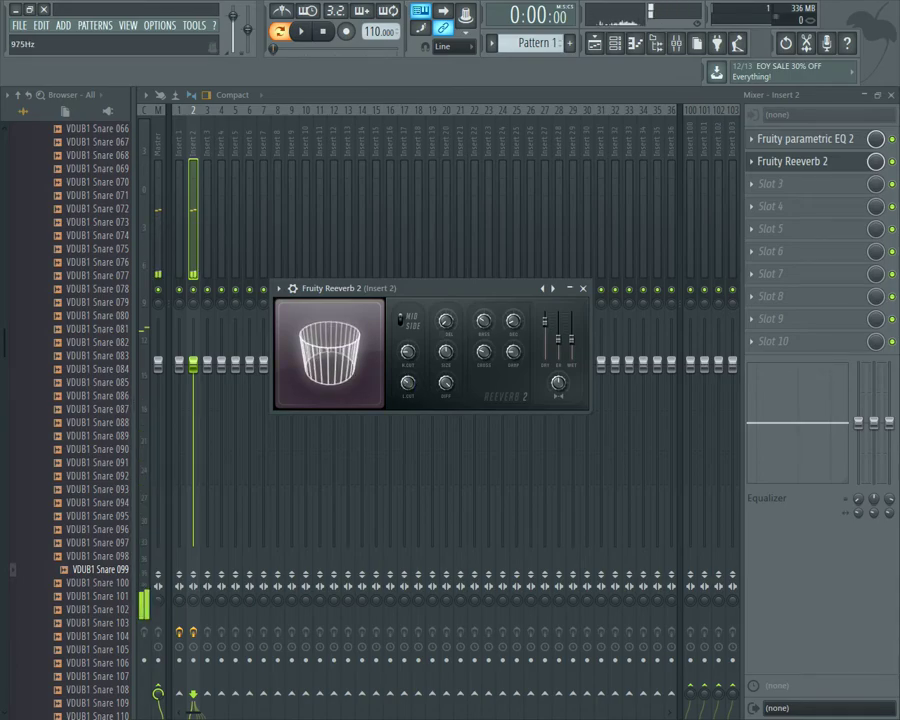
pyautogui.press('q')
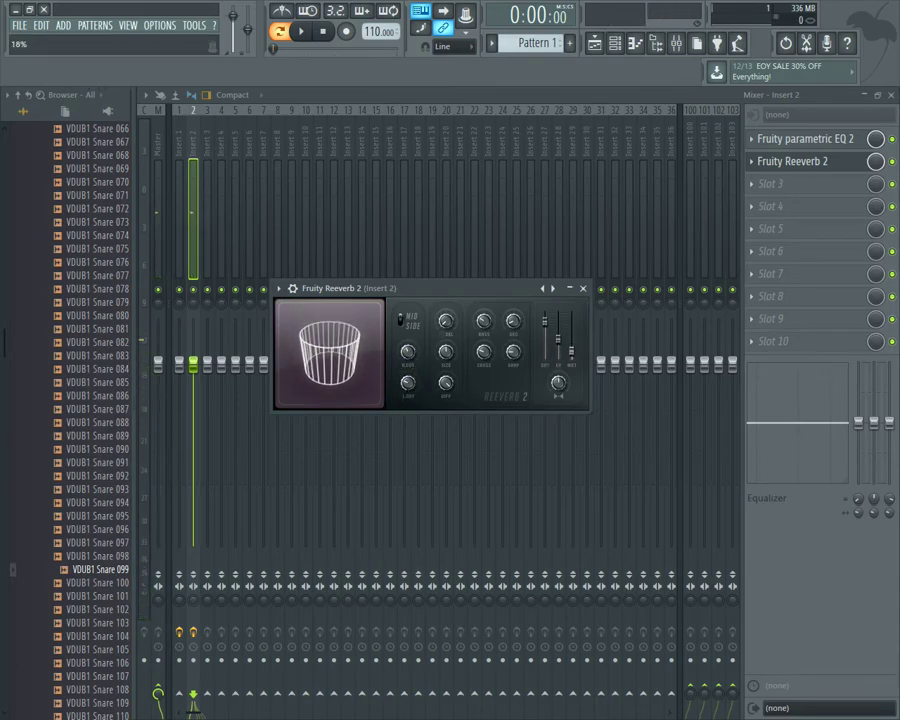
pyautogui.press('q')
pyautogui.press('q')
pyautogui.press('q')
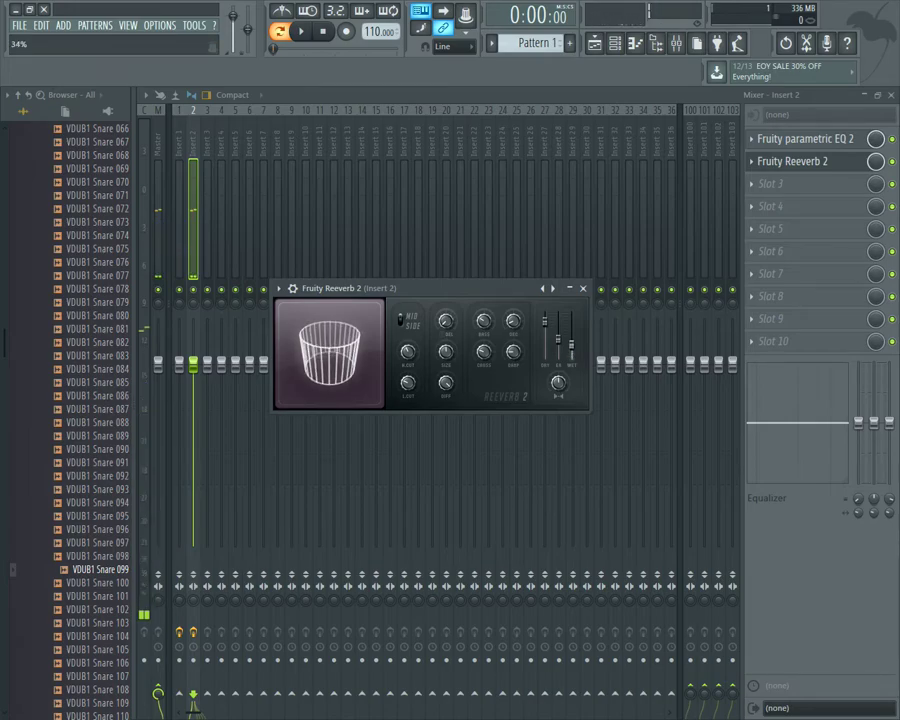
pyautogui.press('q')
pyautogui.press('q')
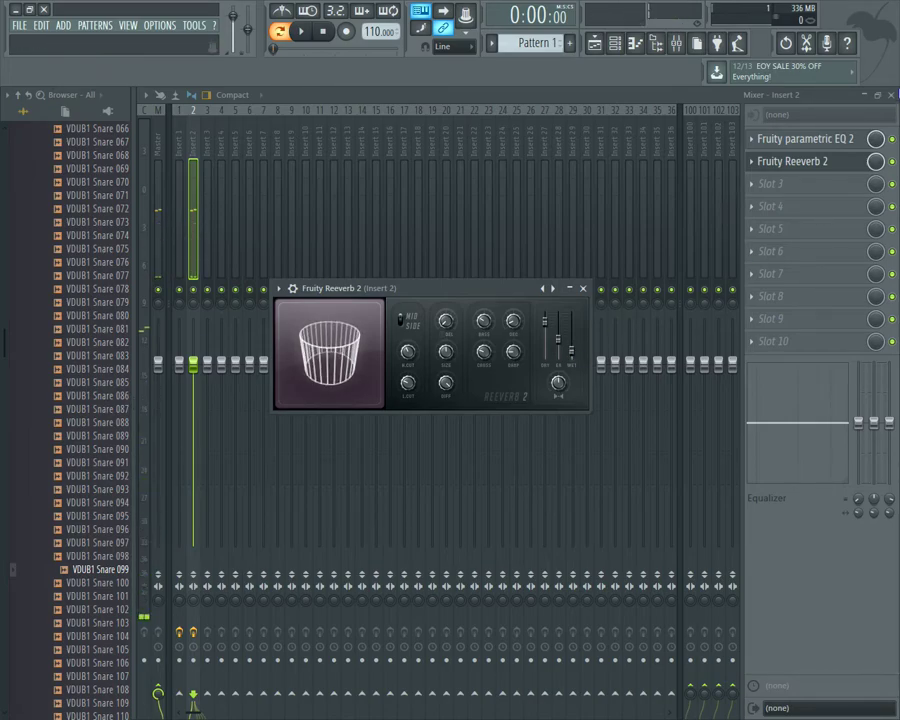
pyautogui.click(892, 97)
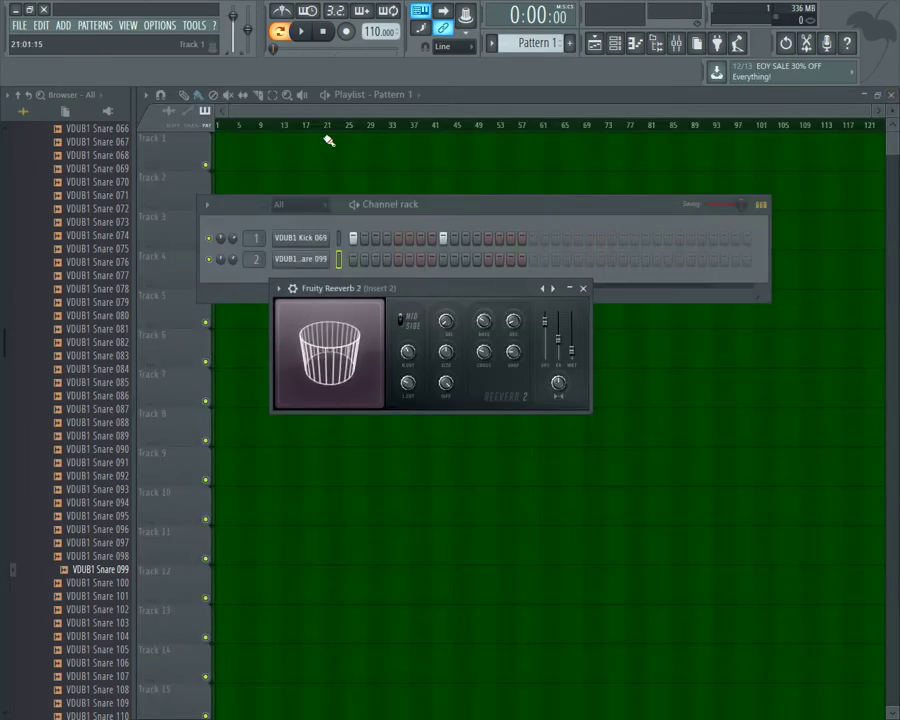
# Step: Place the snare on steps 5 and 13 of the pattern and play it back with the kick
pyautogui.click(398, 260)
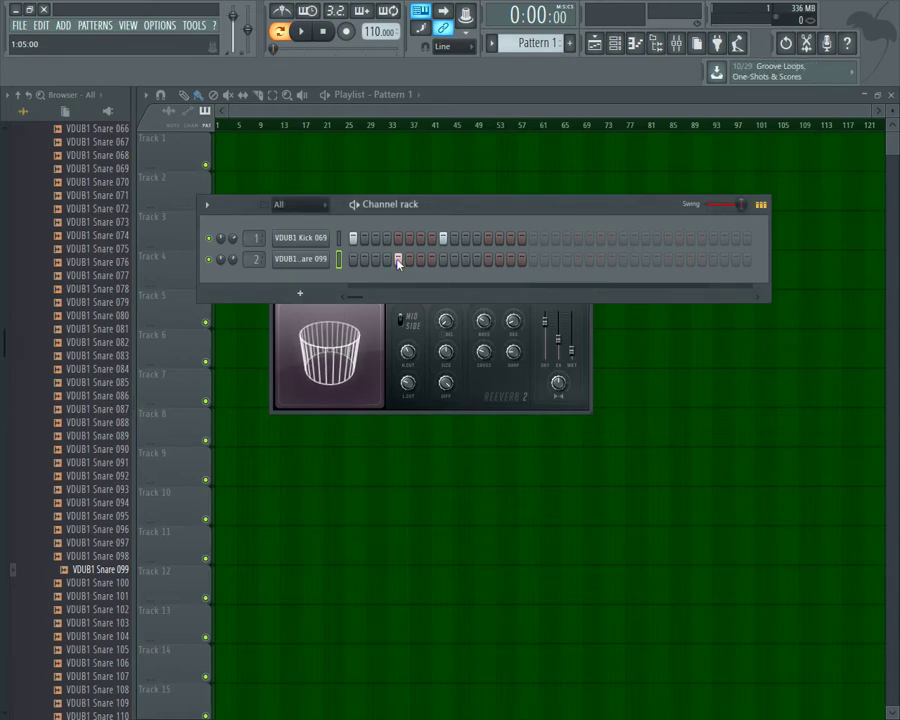
pyautogui.click(488, 259)
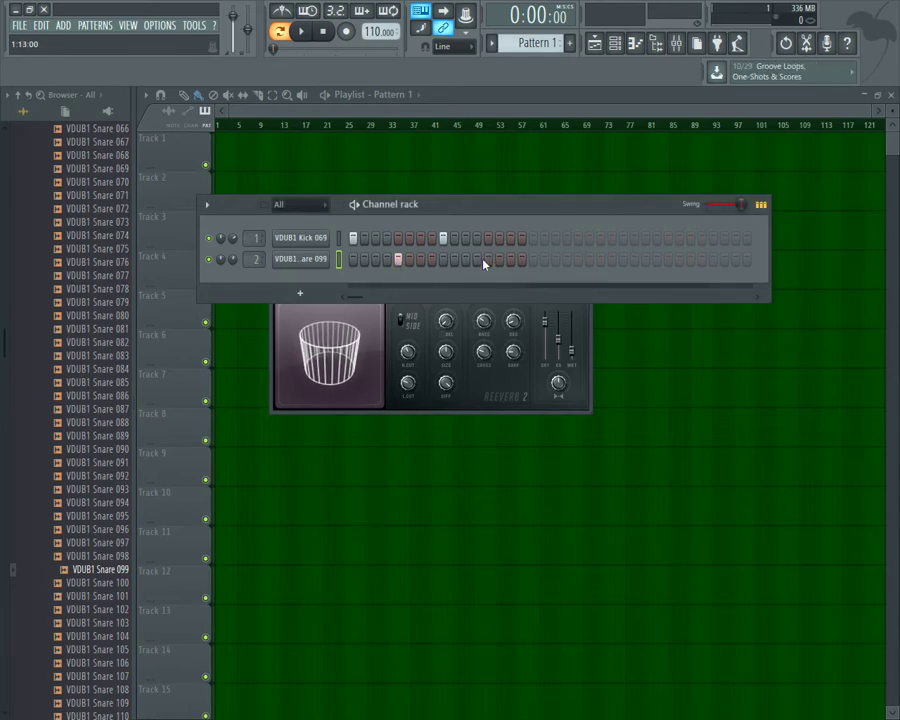
pyautogui.click(300, 31)
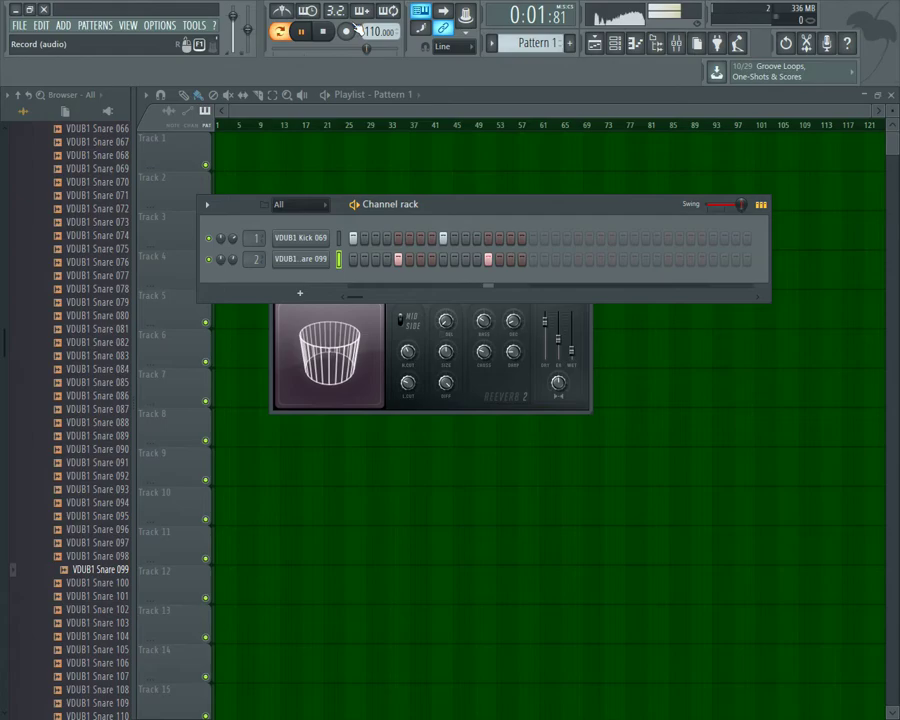
pyautogui.click(324, 32)
# Step: Audition more snares, replace the snare channel's sample with VDUB1 Snare 114, and play the pattern to hear it
pyautogui.scroll(-8, 66, 544)
pyautogui.click(64, 536)
pyautogui.click(62, 516)
pyautogui.click(62, 502)
pyautogui.click(60, 488)
pyautogui.click(61, 477)
pyautogui.click(67, 464)
pyautogui.click(69, 451)
pyautogui.click(73, 438)
pyautogui.click(72, 451)
pyautogui.moveTo(284, 268); pyautogui.dragTo(286, 262)
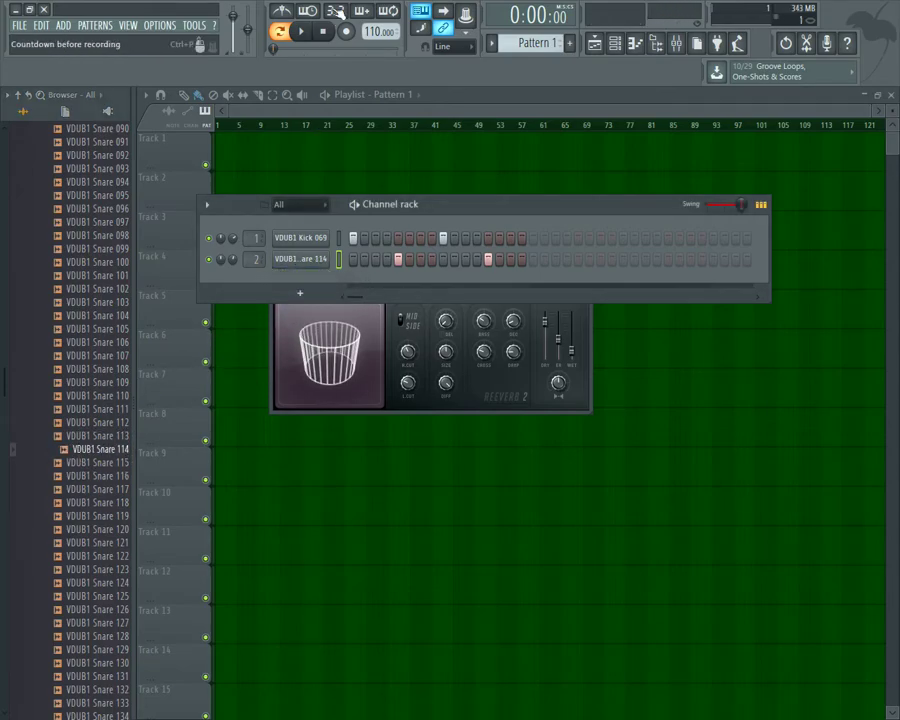
pyautogui.click(302, 31)
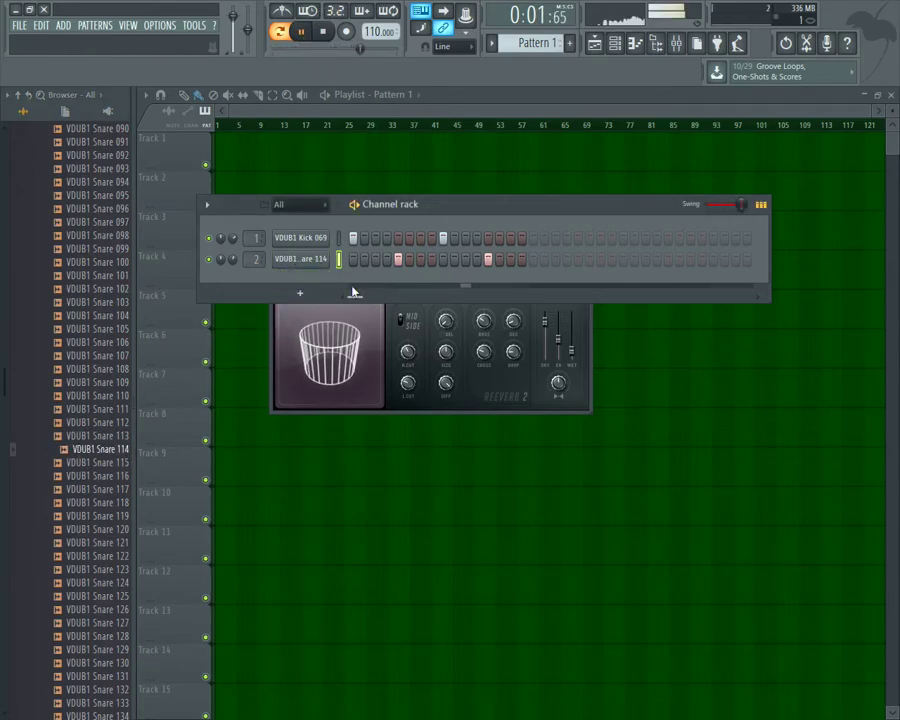
pyautogui.click(322, 31)
# Step: Audition the snare samples between VDUB1 Snare 135 and 147 as possible replacements
pyautogui.scroll(-6, 116, 505)
pyautogui.click(116, 500)
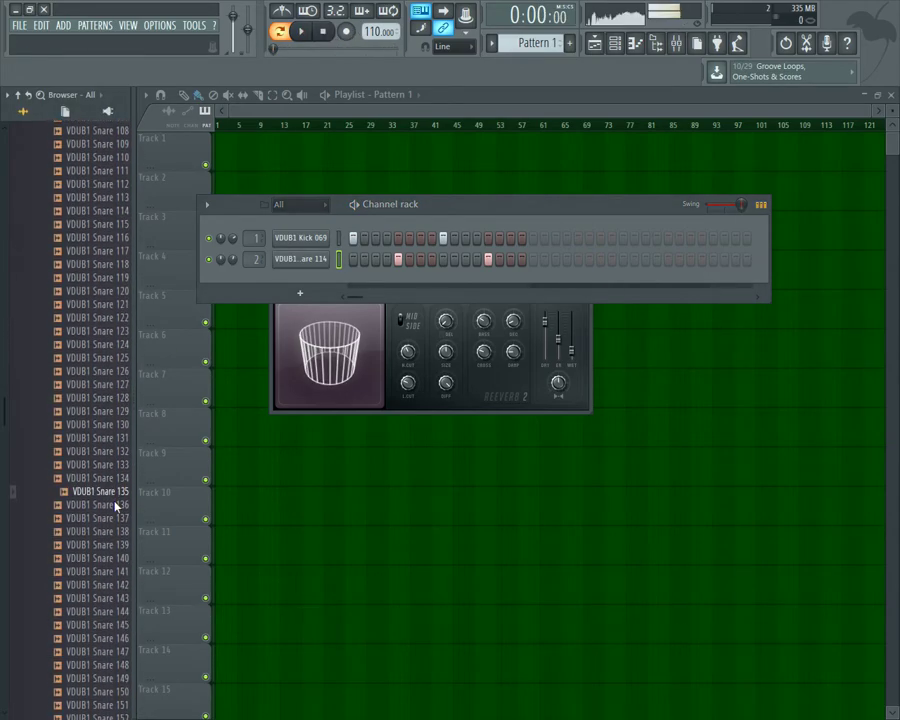
pyautogui.click(116, 506)
pyautogui.click(115, 518)
pyautogui.click(114, 531)
pyautogui.click(113, 545)
pyautogui.click(108, 557)
pyautogui.click(103, 570)
pyautogui.click(98, 610)
pyautogui.click(92, 651)
pyautogui.click(82, 636)
pyautogui.click(78, 622)
pyautogui.click(78, 636)
pyautogui.click(78, 609)
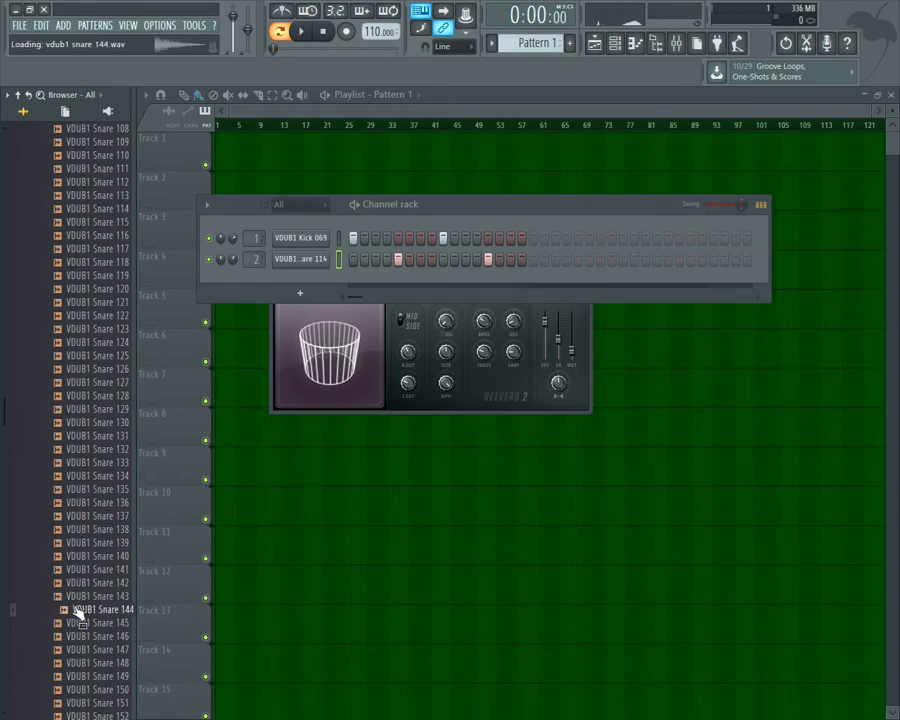
pyautogui.click(78, 597)
pyautogui.click(76, 583)
pyautogui.click(74, 572)
# Step: Audition VDUB1 Snares 155 to 159 and replace the snare channel's sample with VDUB1 Snare 156
pyautogui.scroll(-6, 69, 573)
pyautogui.click(69, 572)
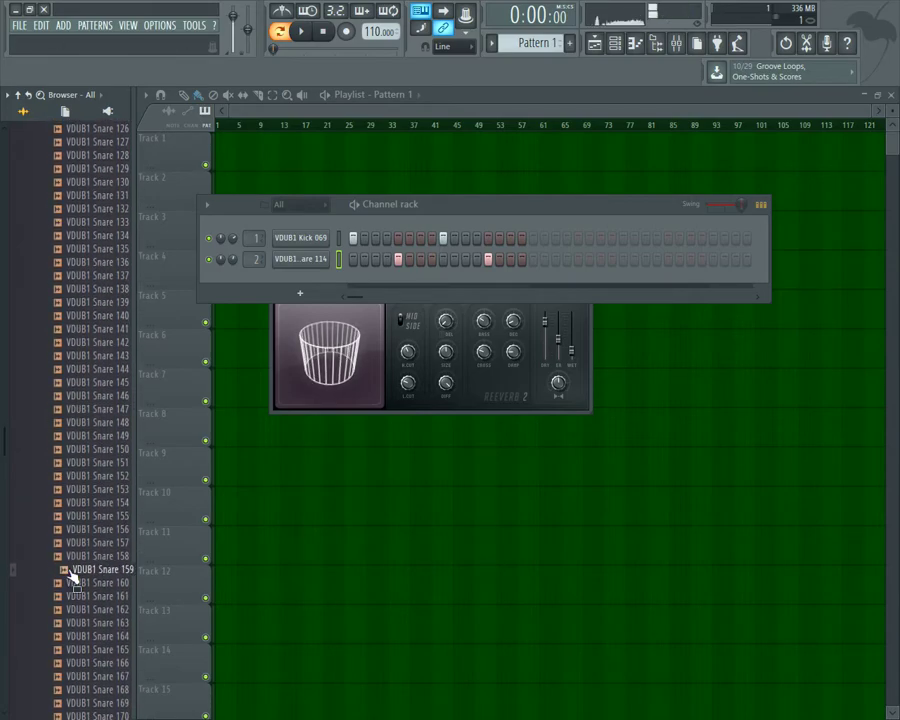
pyautogui.click(72, 562)
pyautogui.click(80, 546)
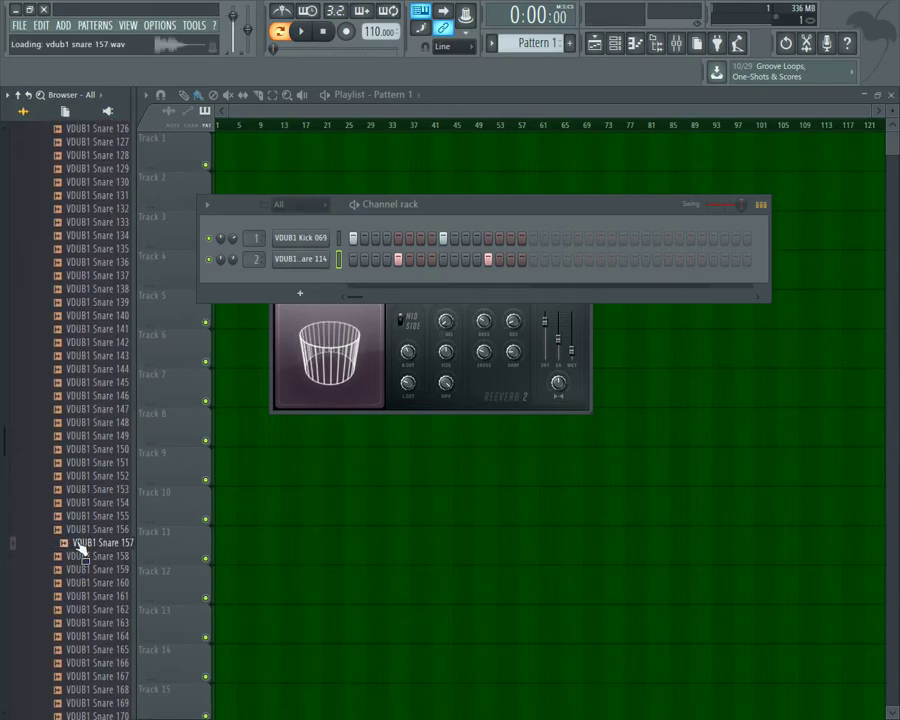
pyautogui.click(84, 520)
pyautogui.click(84, 529)
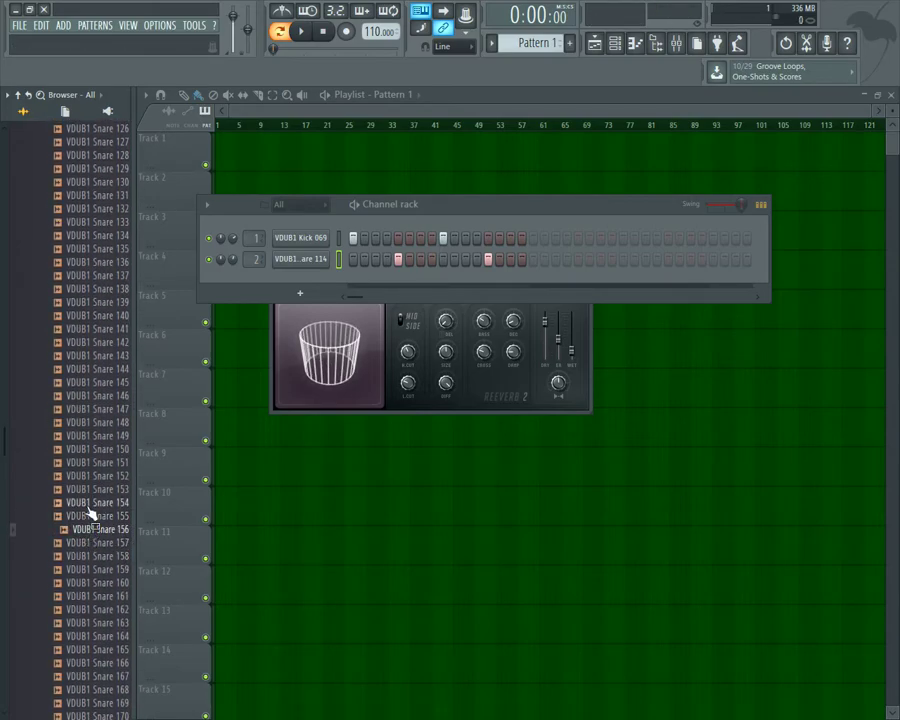
pyautogui.moveTo(84, 526); pyautogui.dragTo(292, 261)
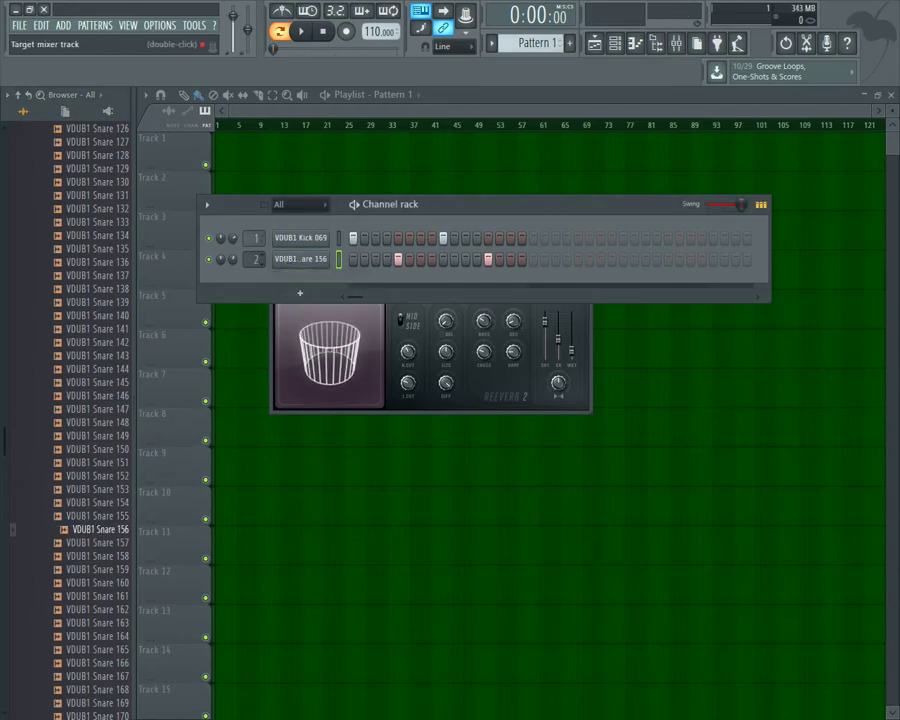
# Step: Raise the wet level of Fruity Reeverb 2 slightly on the snare's mixer insert while playing the pattern
pyautogui.doubleClick(255, 260)
pyautogui.click(826, 163)
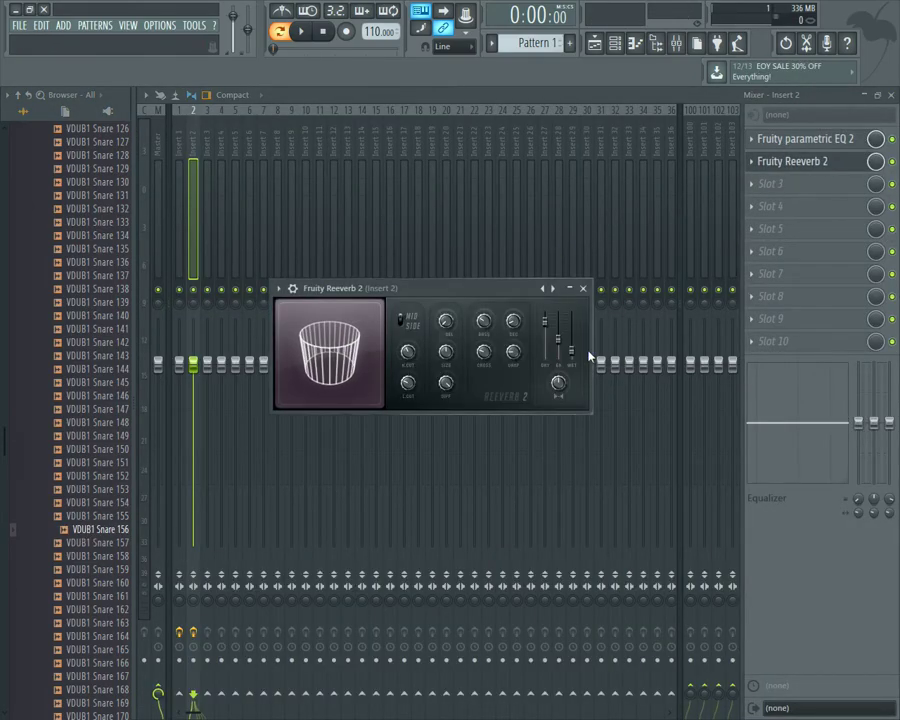
pyautogui.click(300, 31)
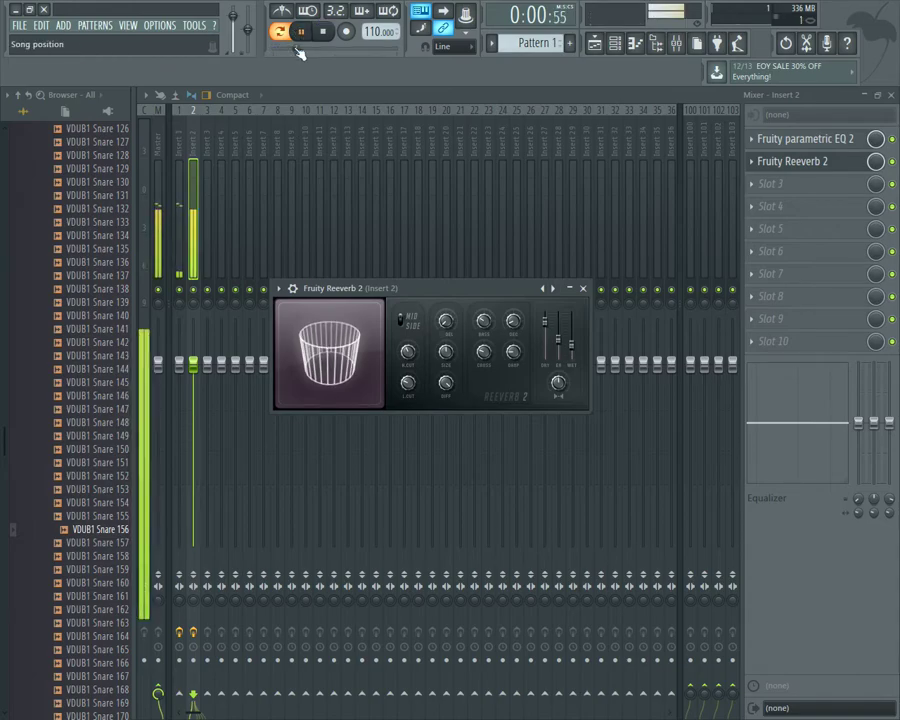
pyautogui.click(583, 289)
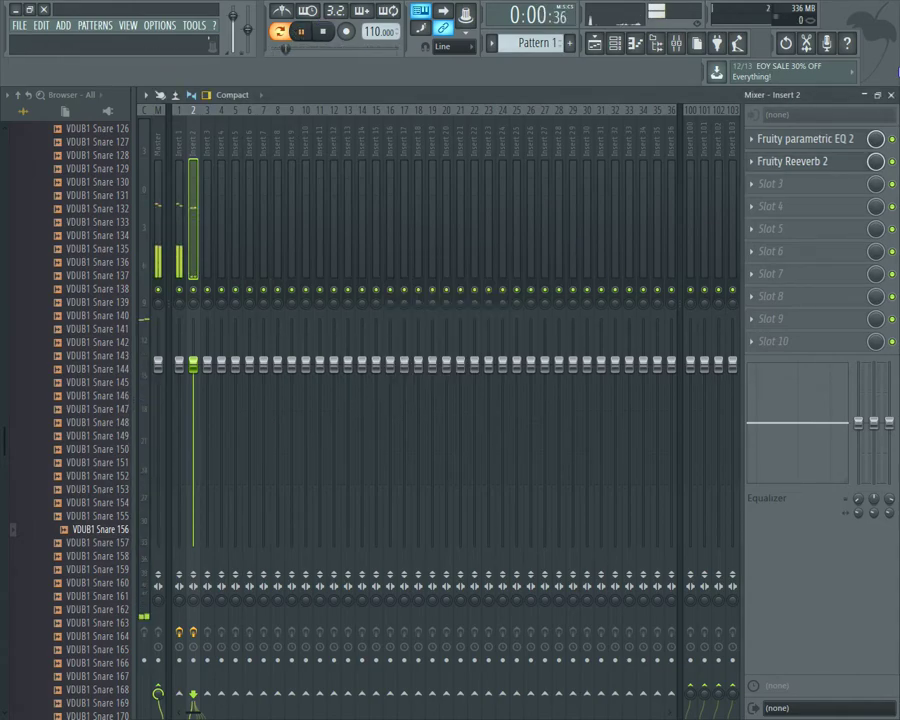
pyautogui.press('F9')
pyautogui.click(323, 31)
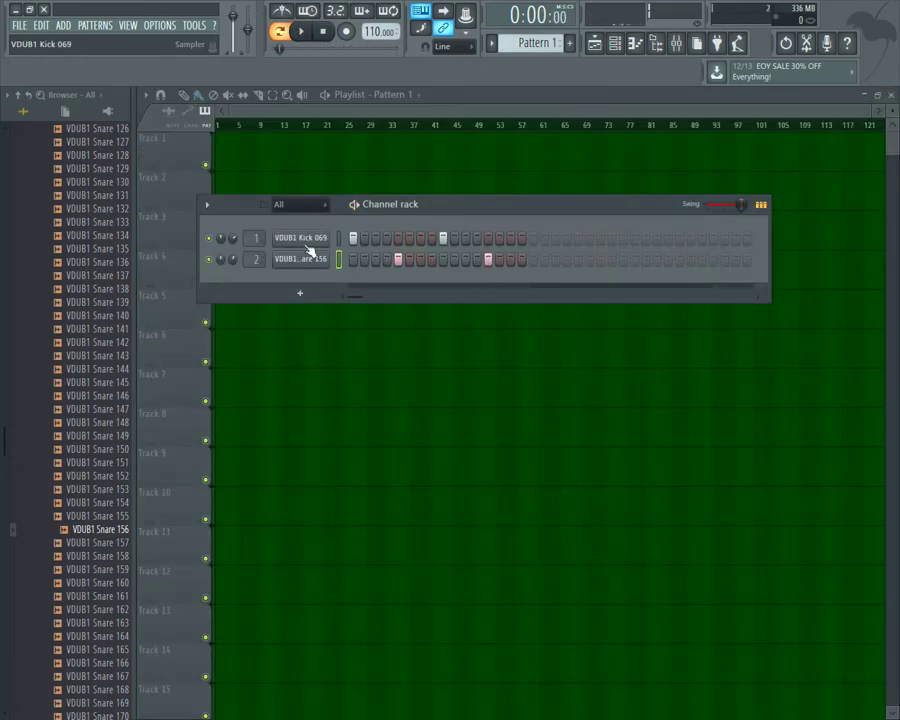
# Step: Reset Fruity Parametric EQ 2 on the snare's mixer insert to its Default preset
pyautogui.click(300, 259)
pyautogui.click(612, 274)
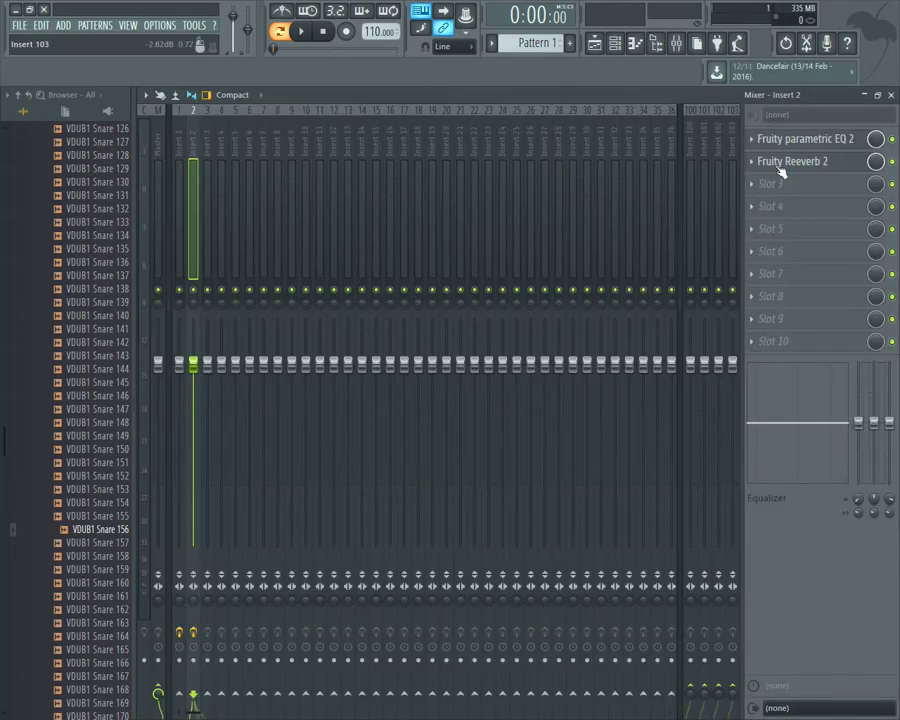
pyautogui.click(810, 144)
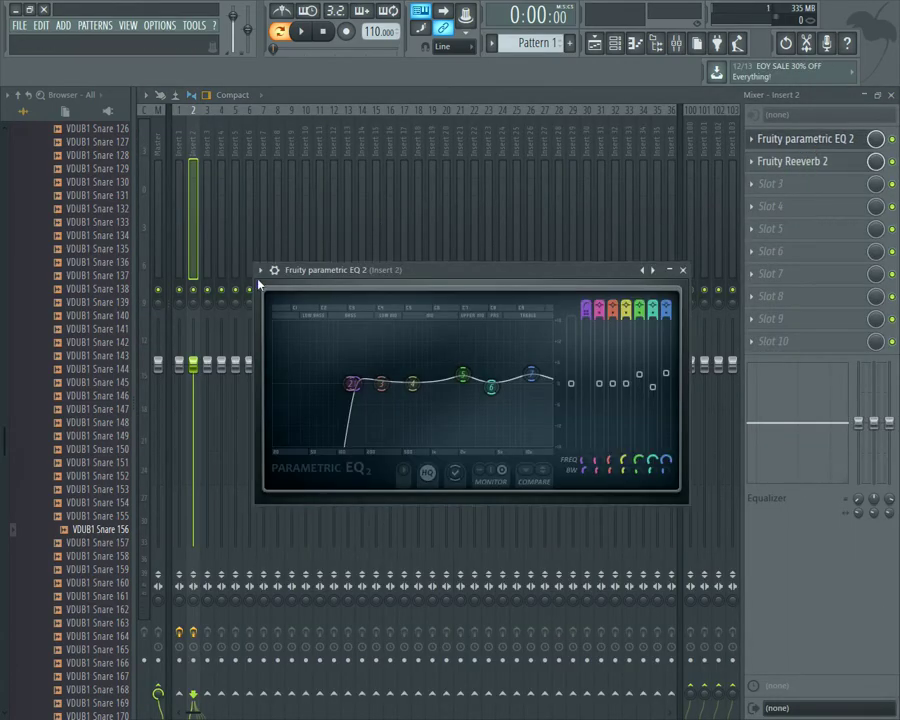
pyautogui.click(260, 270)
pyautogui.moveTo(290, 311)
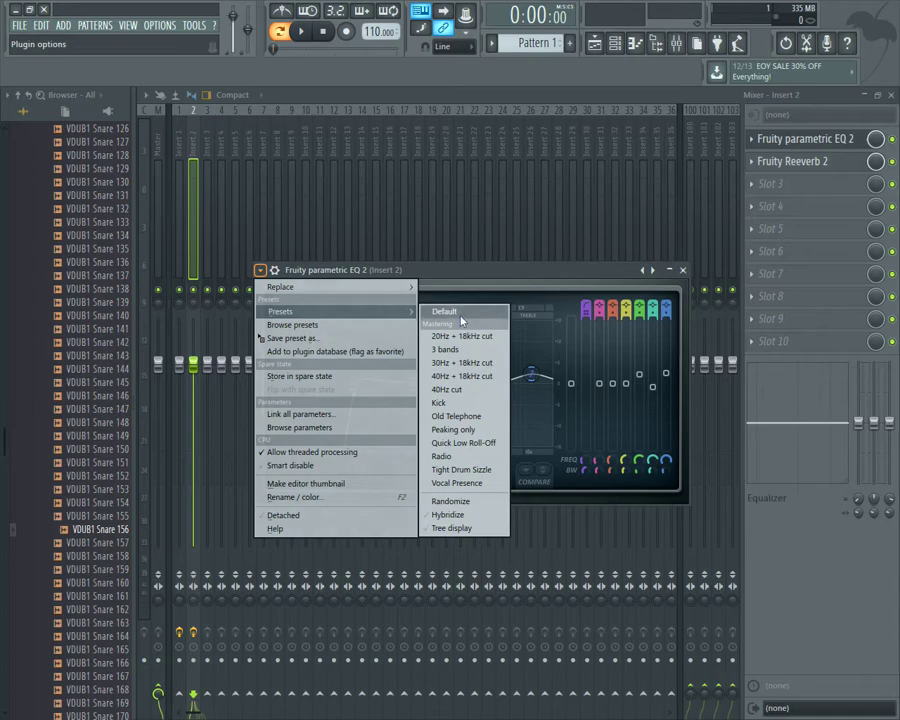
pyautogui.click(458, 314)
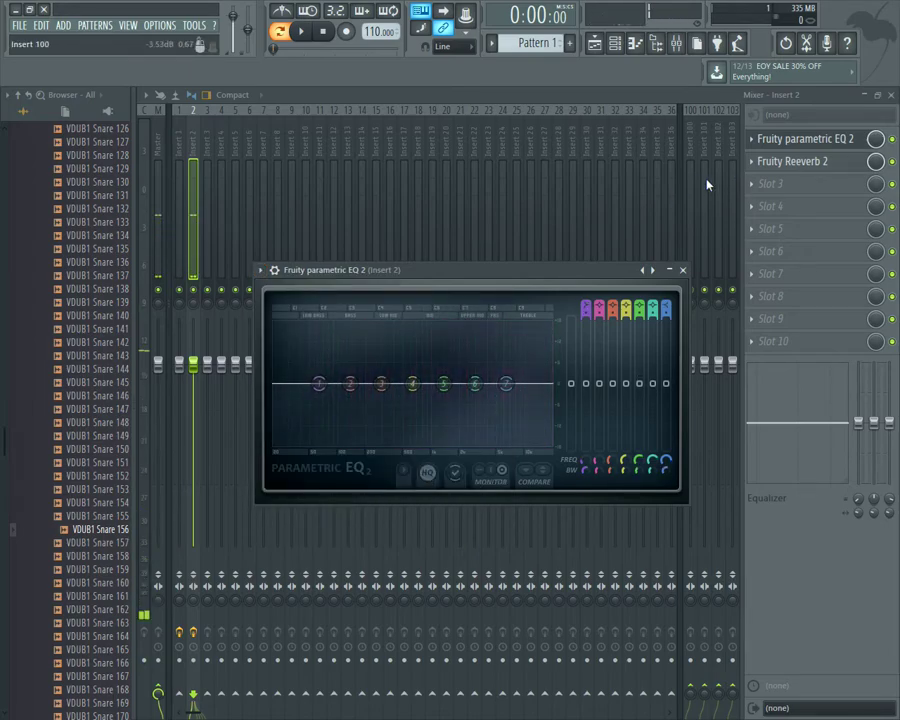
# Step: Audition VDUB1 Snares 159 and 158, and move the equalizer and sampler windows clear of the channel rack
pyautogui.click(890, 95)
pyautogui.click(84, 569)
pyautogui.click(78, 556)
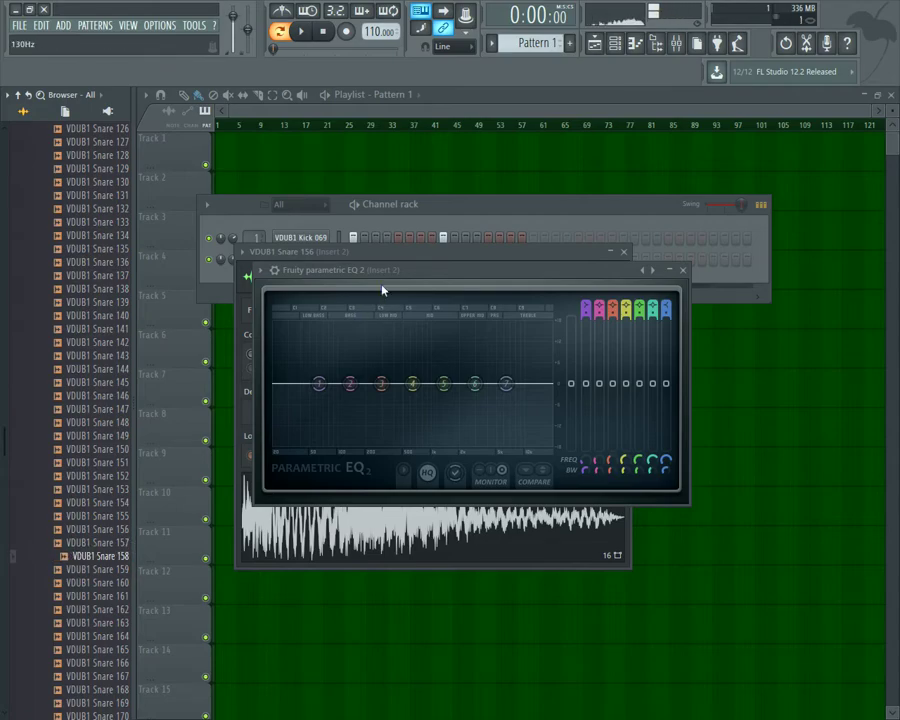
pyautogui.moveTo(415, 276); pyautogui.dragTo(560, 411)
pyautogui.moveTo(417, 290); pyautogui.dragTo(509, 645)
# Step: Replace the snare channel's sample with VDUB1 Snare 143 and play the pattern to hear it
pyautogui.click(62, 355)
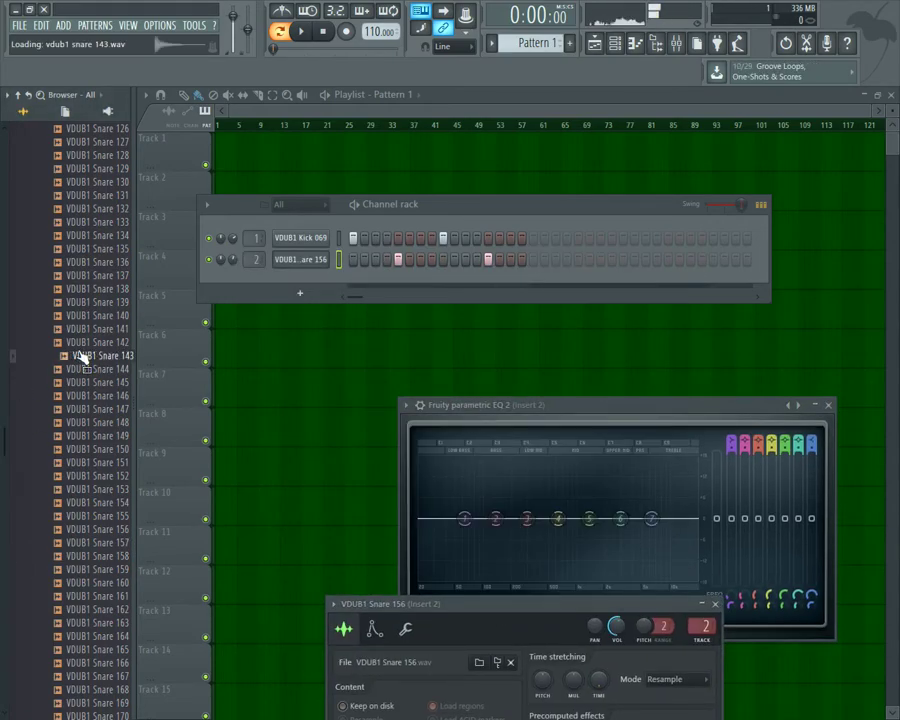
pyautogui.moveTo(62, 355); pyautogui.dragTo(298, 259)
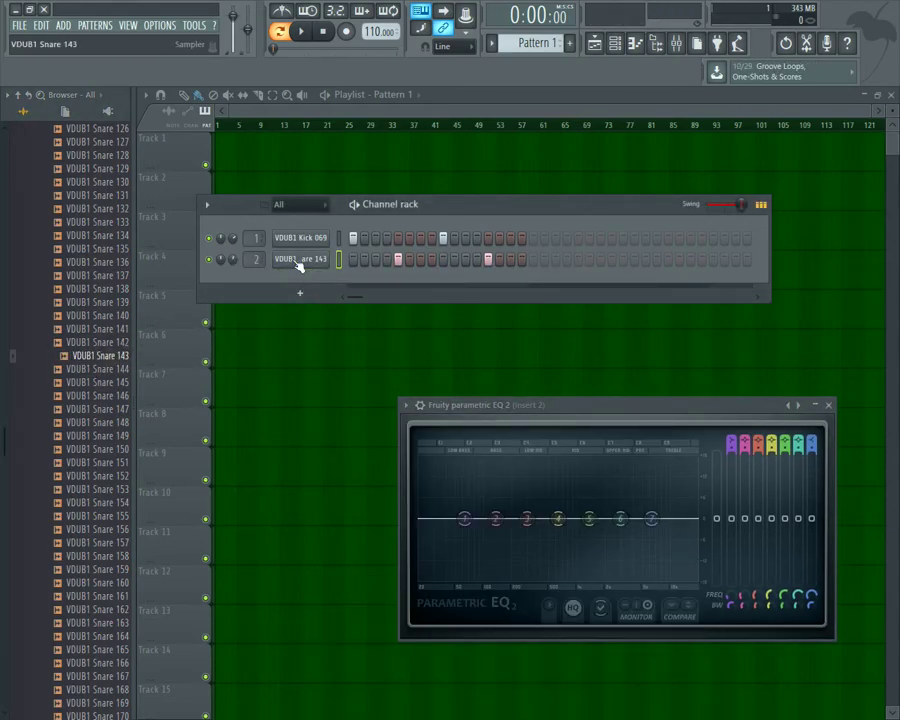
pyautogui.click(303, 31)
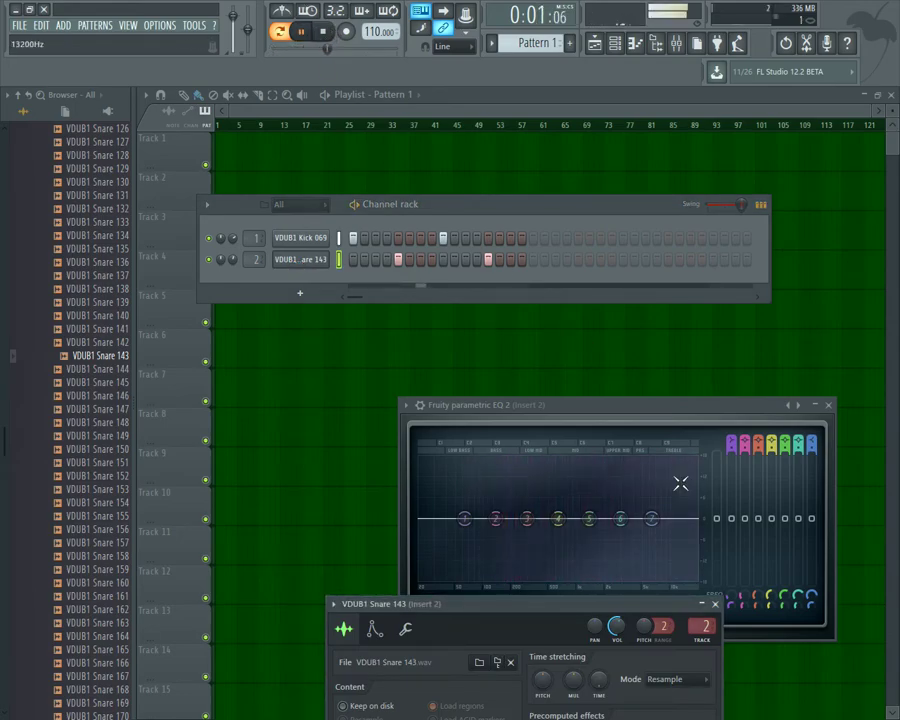
pyautogui.moveTo(596, 404); pyautogui.dragTo(505, 306)
pyautogui.press('space')
# Step: Audition more snares, replace the snare channel's sample with VDUB1 Snare 169, and play the pattern
pyautogui.click(96, 290)
pyautogui.scroll(-6, 68, 516)
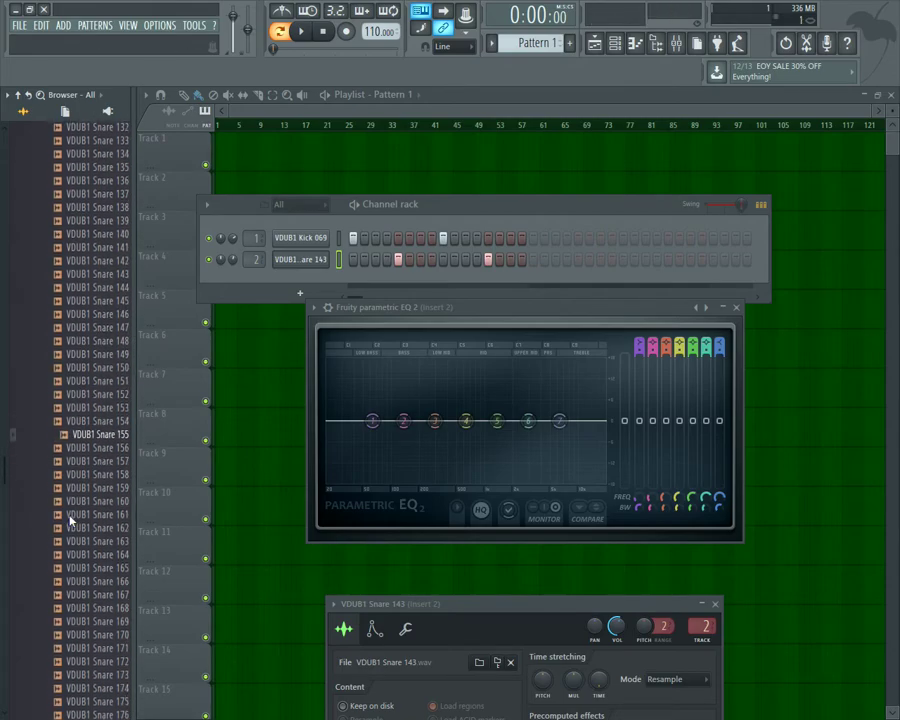
pyautogui.moveTo(70, 465); pyautogui.dragTo(300, 259)
pyautogui.click(310, 33)
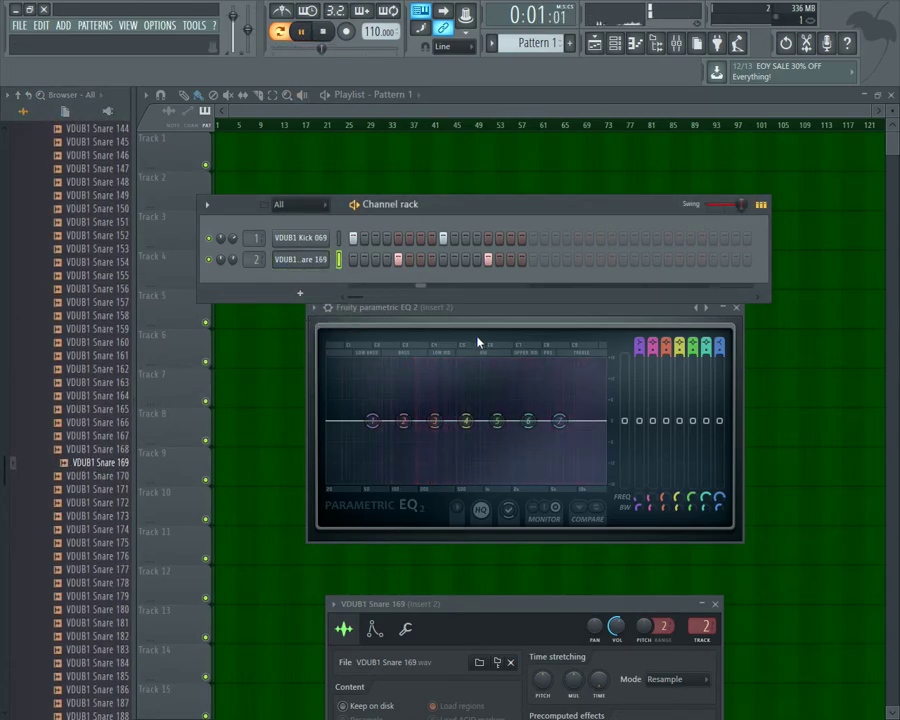
pyautogui.press('space')
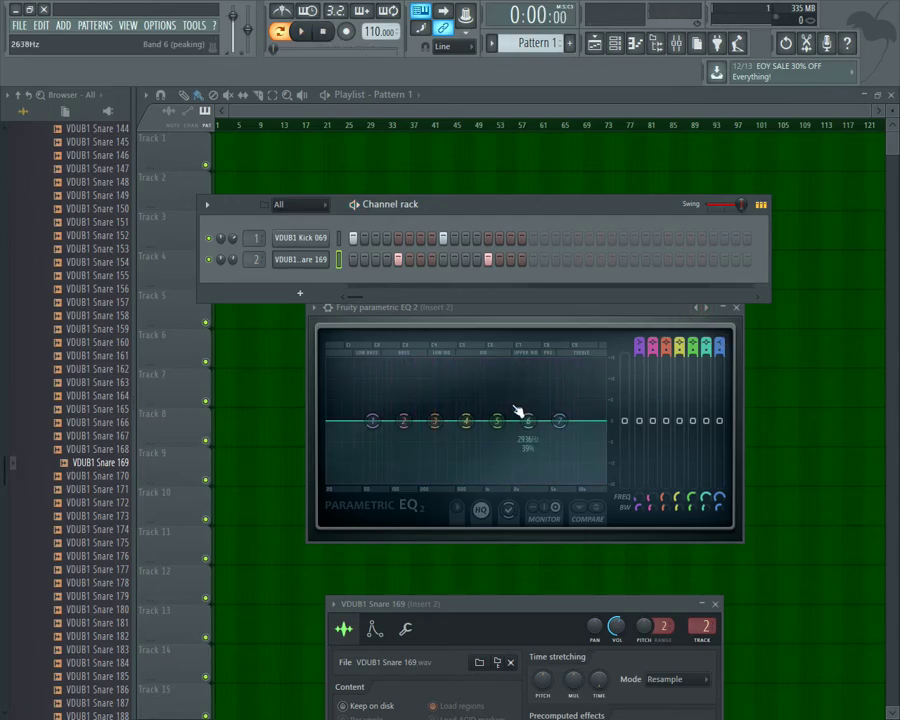
# Step: Make band 1 of the snare's EQ a Steep 8 high-pass filter with its cutoff at about 156 Hz
pyautogui.moveTo(641, 343); pyautogui.dragTo(641, 366)
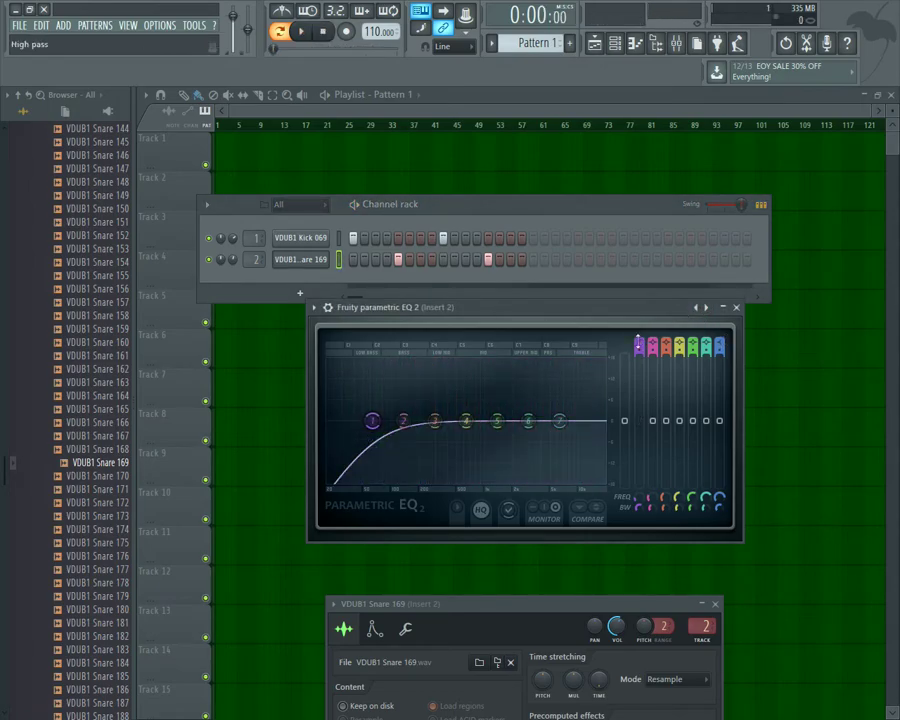
pyautogui.rightClick(373, 423)
pyautogui.moveTo(386, 460)
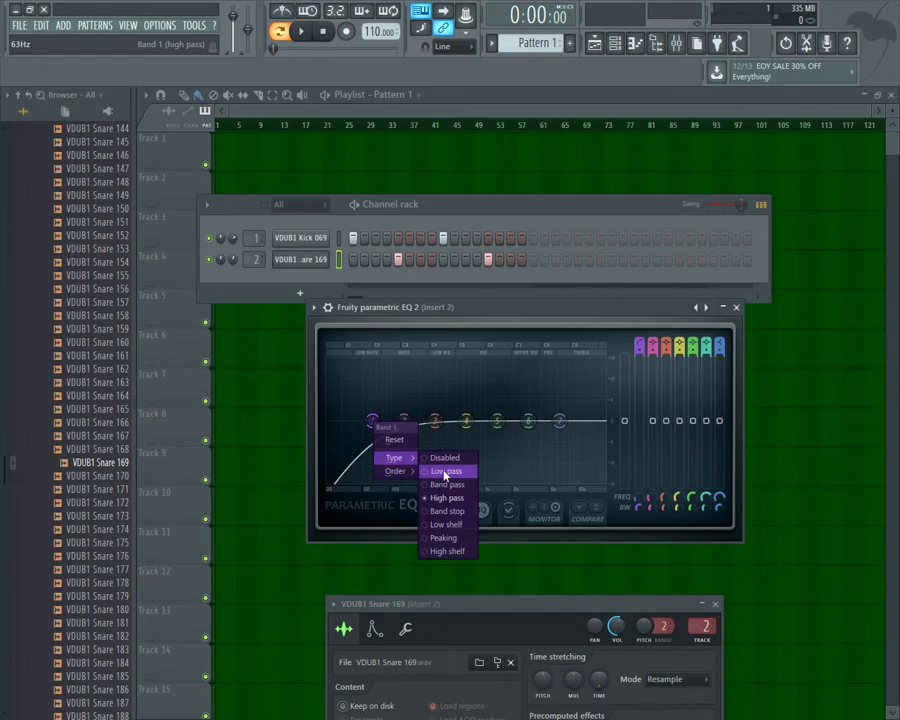
pyautogui.click(443, 471)
pyautogui.rightClick(375, 422)
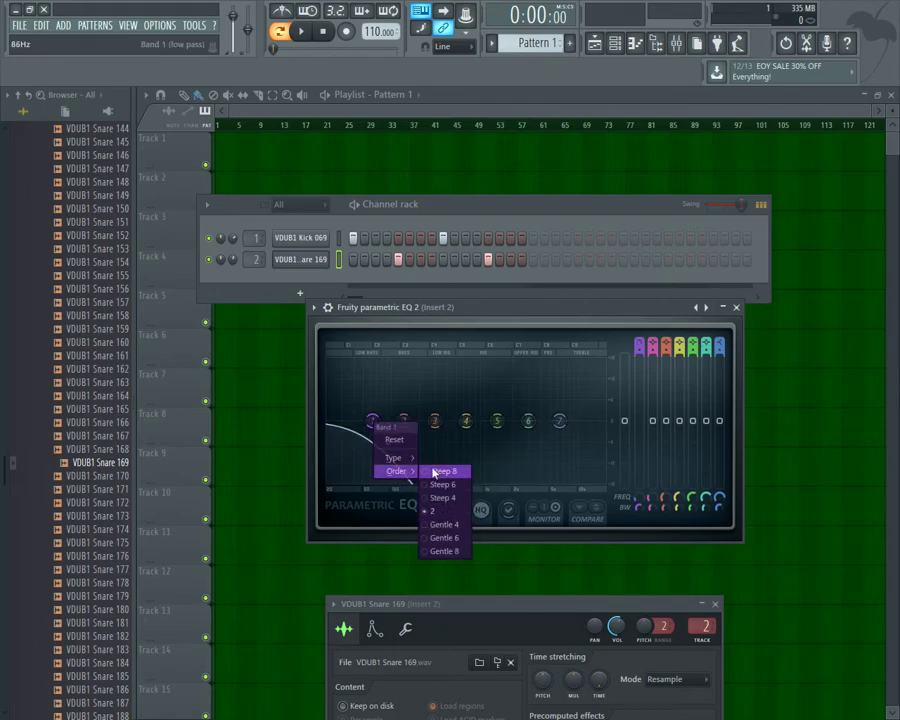
pyautogui.click(433, 472)
pyautogui.rightClick(374, 423)
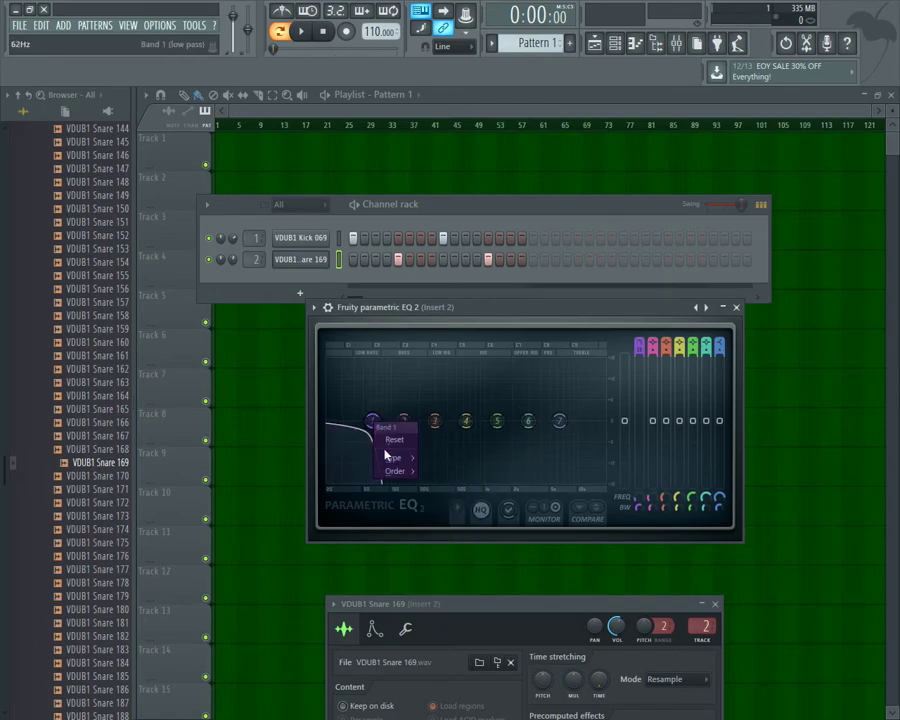
pyautogui.moveTo(390, 457)
pyautogui.click(452, 498)
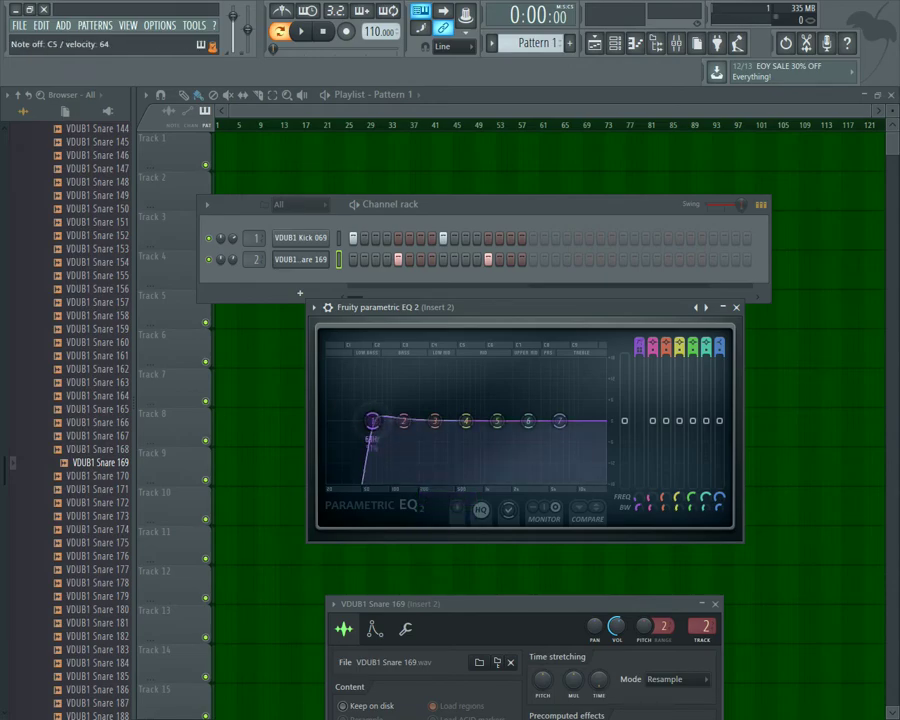
pyautogui.moveTo(372, 421); pyautogui.dragTo(407, 421)
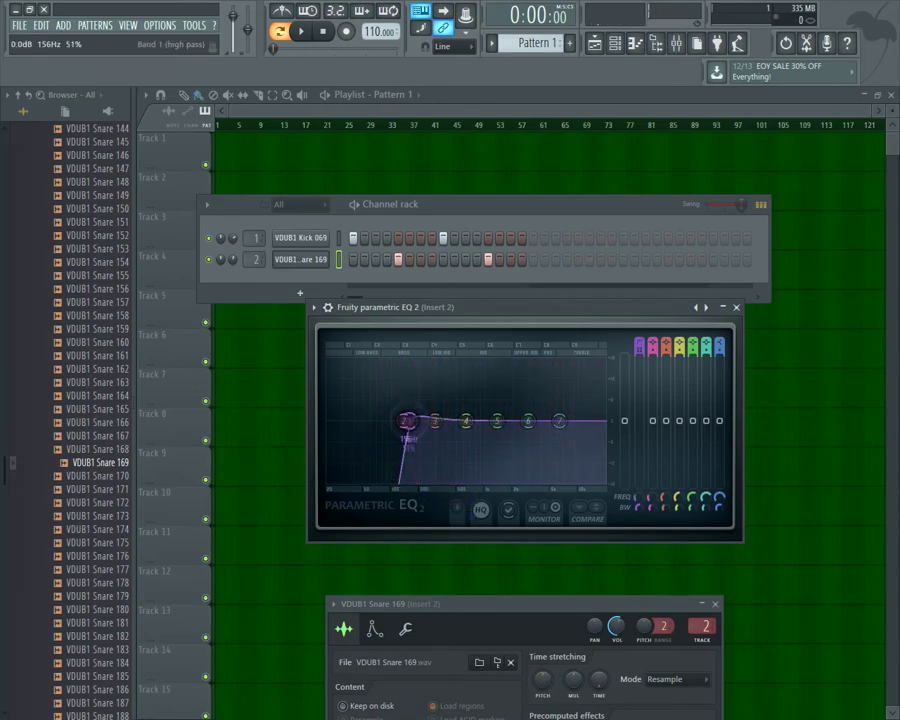
# Step: Boost EQ band 3 just above the high-pass cutoff and raise band 7 by about 2.5 dB in the treble above 8 kHz
pyautogui.moveTo(466, 421); pyautogui.dragTo(422, 404)
pyautogui.moveTo(560, 421); pyautogui.dragTo(570, 412)
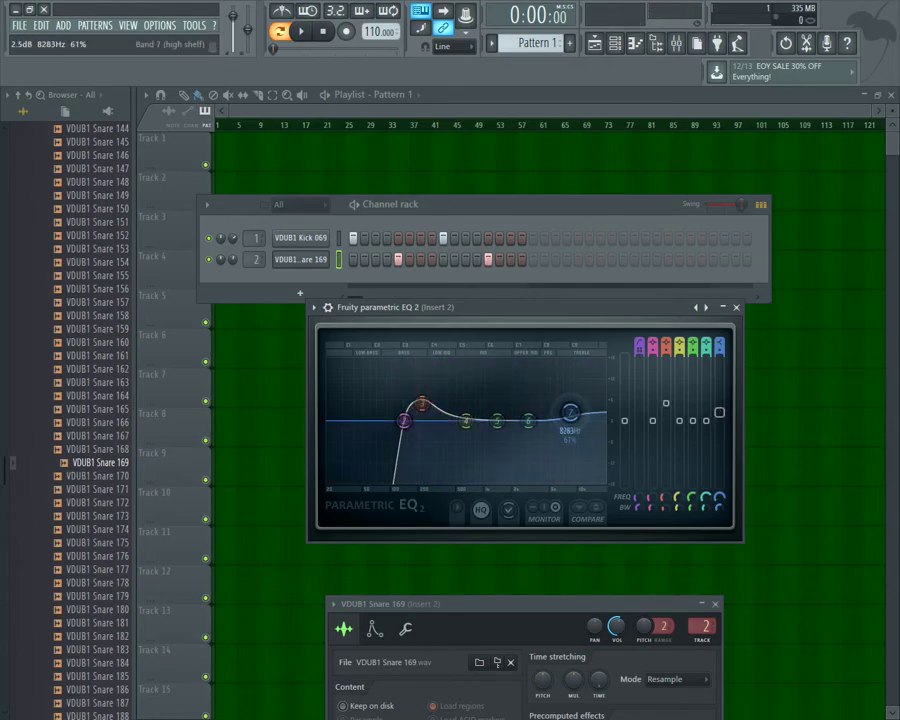
pyautogui.moveTo(719, 346); pyautogui.dragTo(718, 340)
pyautogui.scroll(-3, 572, 411)
pyautogui.press('q')
pyautogui.moveTo(571, 411); pyautogui.dragTo(583, 412)
pyautogui.press('q')
# Step: Boost EQ band 6 slightly in the upper mids, close the equalizer and play the snare with the kick
pyautogui.moveTo(528, 421); pyautogui.dragTo(510, 409)
pyautogui.press('q')
pyautogui.press('q')
pyautogui.click(737, 309)
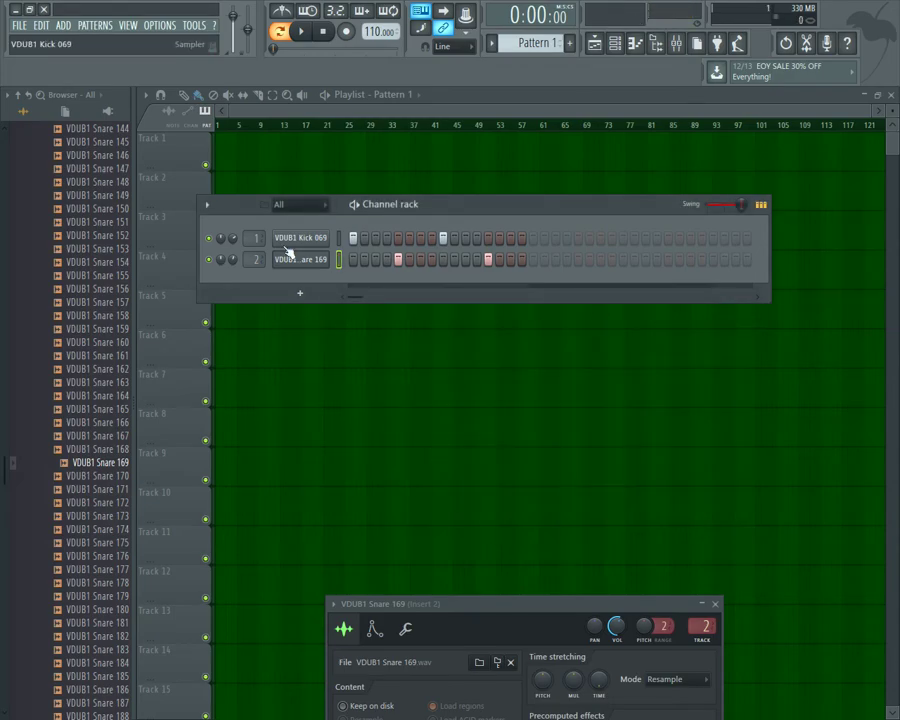
pyautogui.click(299, 31)
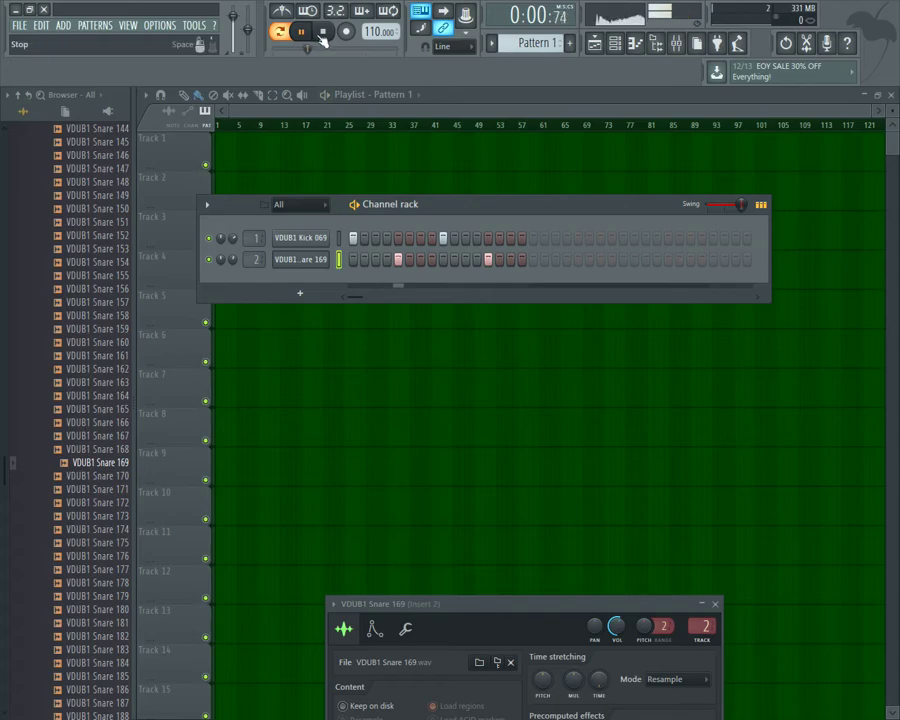
pyautogui.click(322, 34)
# Step: Collapse the VDUB1 Snares folder and open the closed hi-hat folder inside VDUB1 Cymbals
pyautogui.scroll(10, 56, 370)
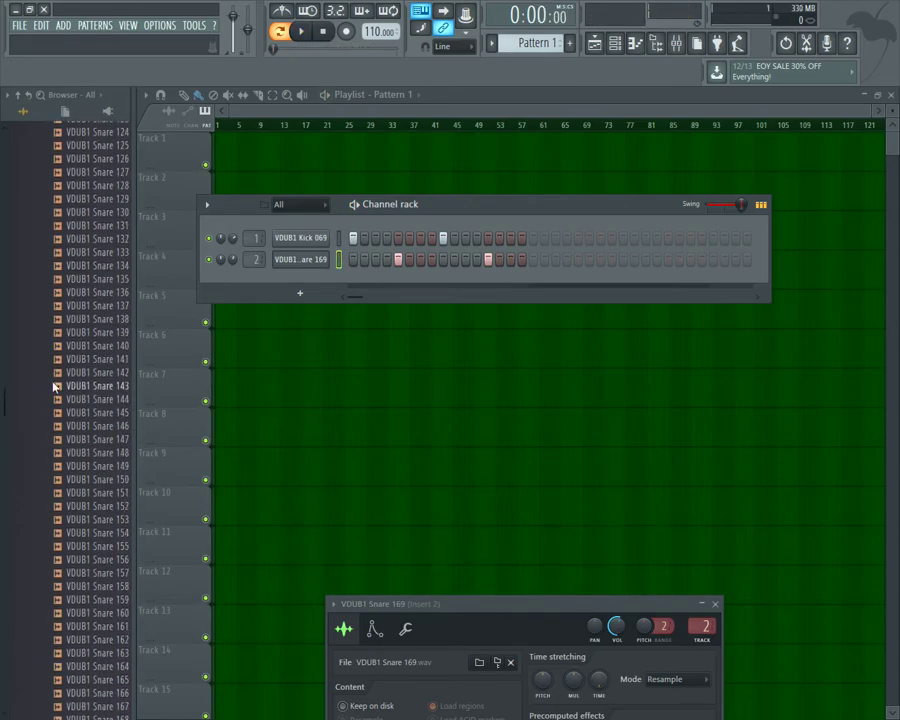
pyautogui.scroll(10, 55, 358)
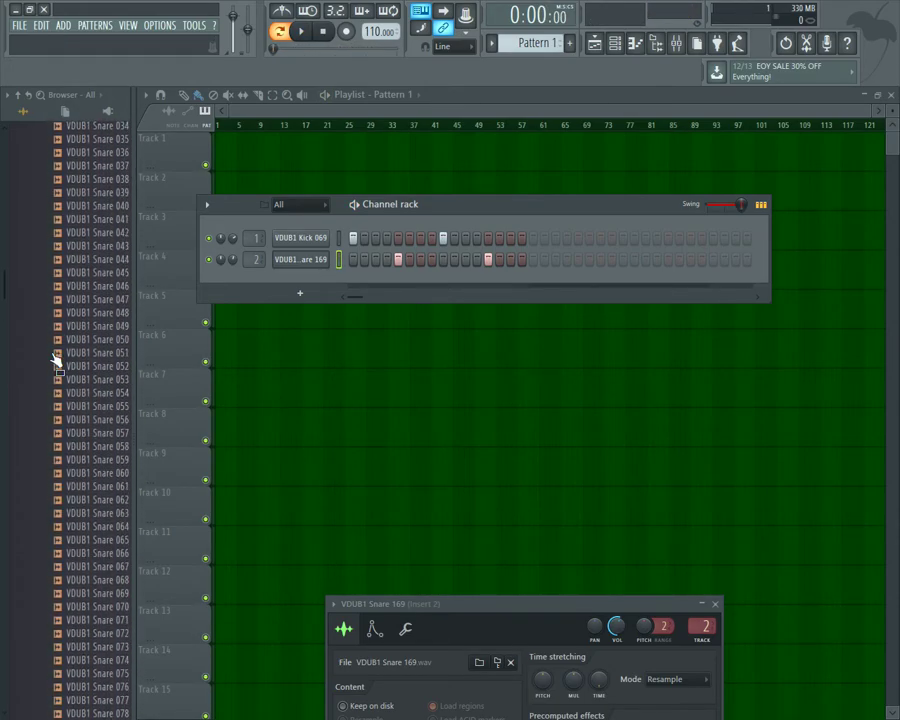
pyautogui.scroll(7, 55, 356)
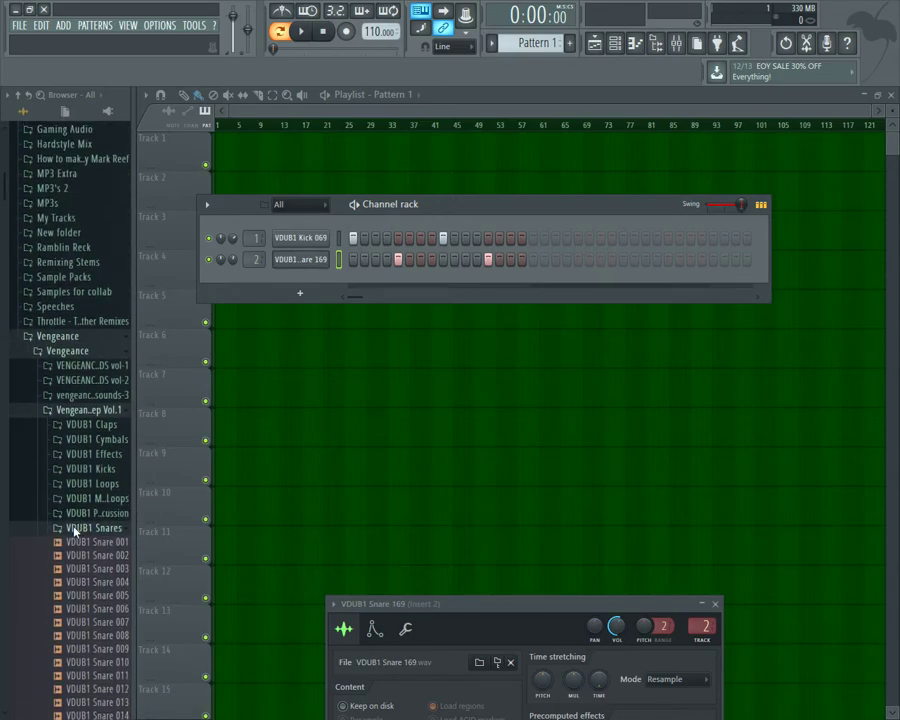
pyautogui.click(48, 527)
pyautogui.click(84, 440)
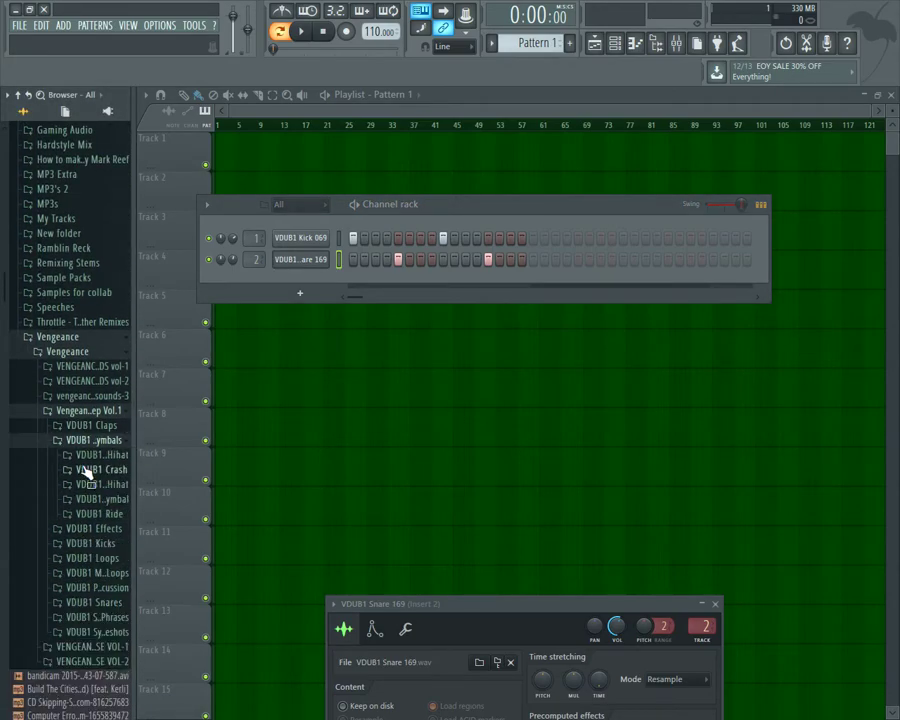
pyautogui.click(64, 455)
# Step: Audition closed hi-hats between VDUB1 CL Hihat 039 and 064, and add VDUB1 CL Hihat 063 as a new channel
pyautogui.scroll(-5, 82, 484)
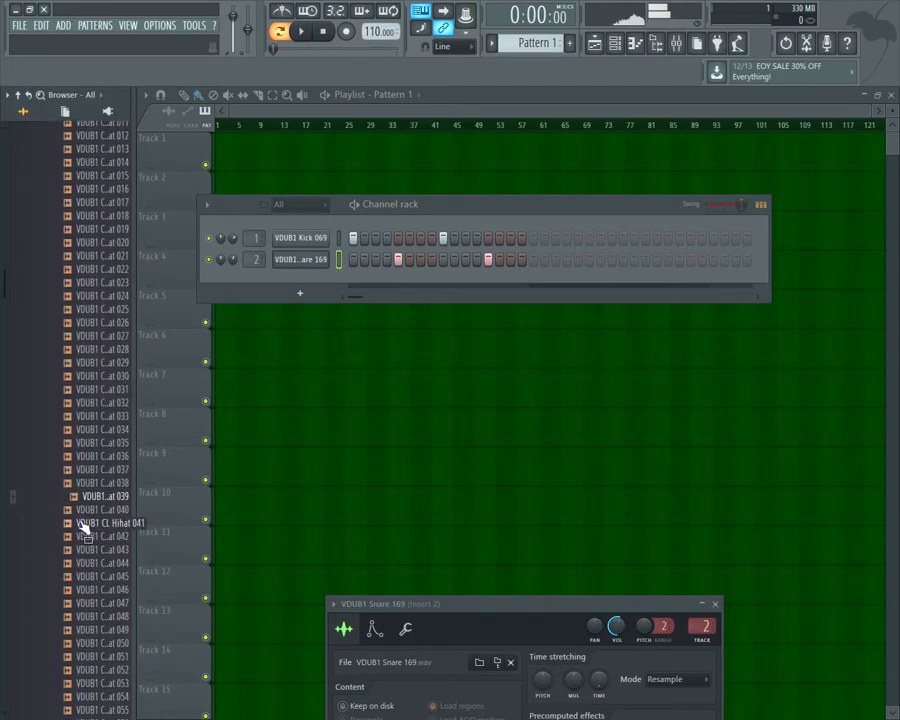
pyautogui.click(84, 505)
pyautogui.click(78, 531)
pyautogui.click(77, 546)
pyautogui.click(76, 558)
pyautogui.click(74, 571)
pyautogui.scroll(-3, 74, 596)
pyautogui.click(75, 532)
pyautogui.click(76, 504)
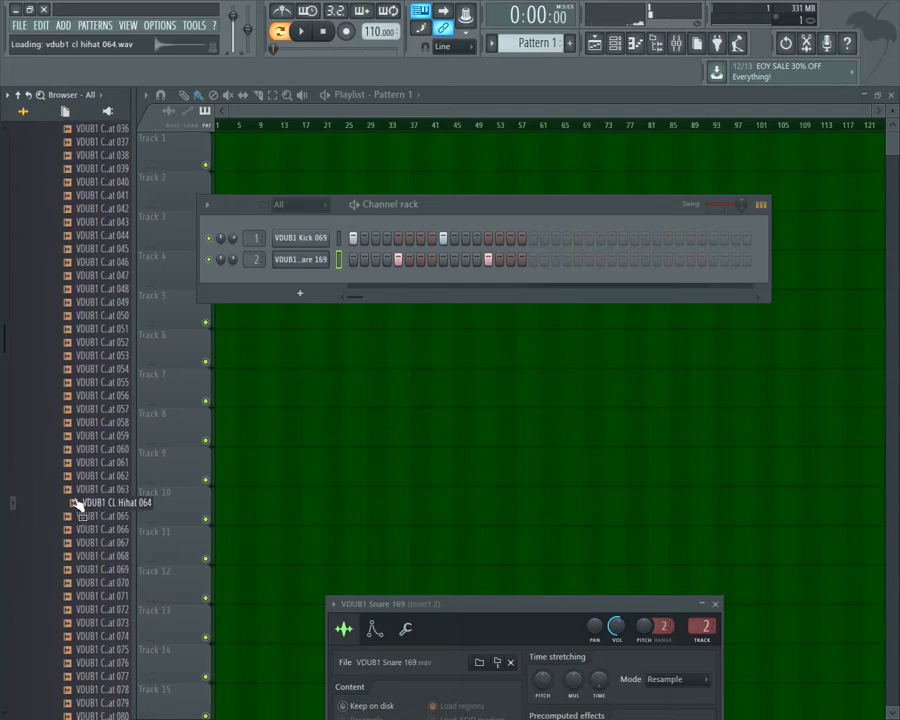
pyautogui.click(75, 481)
pyautogui.moveTo(76, 489); pyautogui.dragTo(270, 282)
# Step: Audition VDUB1 CL Hihats 054 down to 050 and replace the hi-hat channel's sample with VDUB1 CL Hihat 050
pyautogui.click(90, 368)
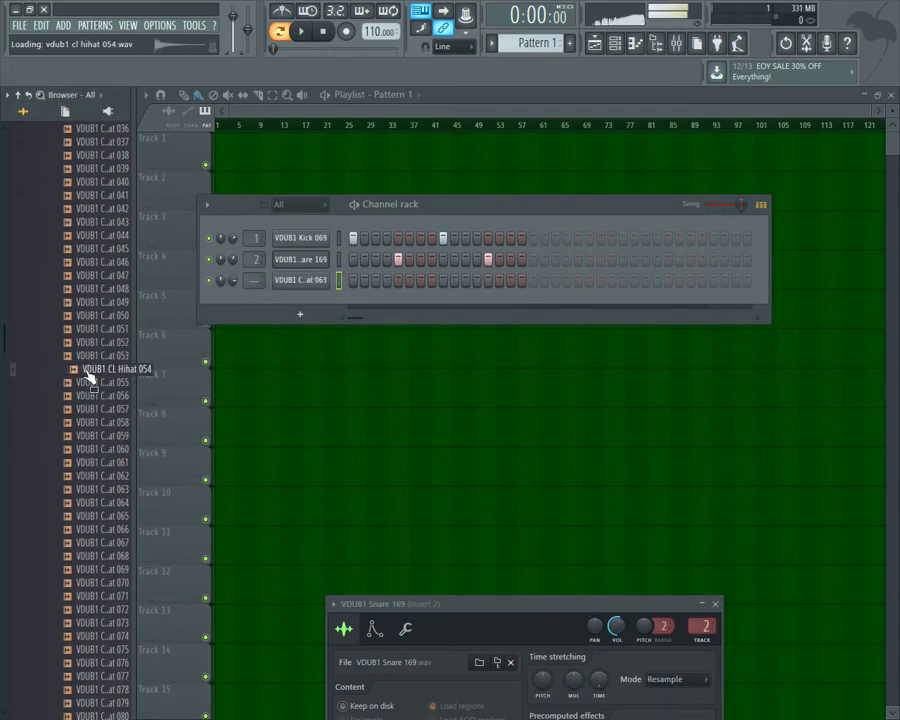
pyautogui.click(84, 356)
pyautogui.click(89, 343)
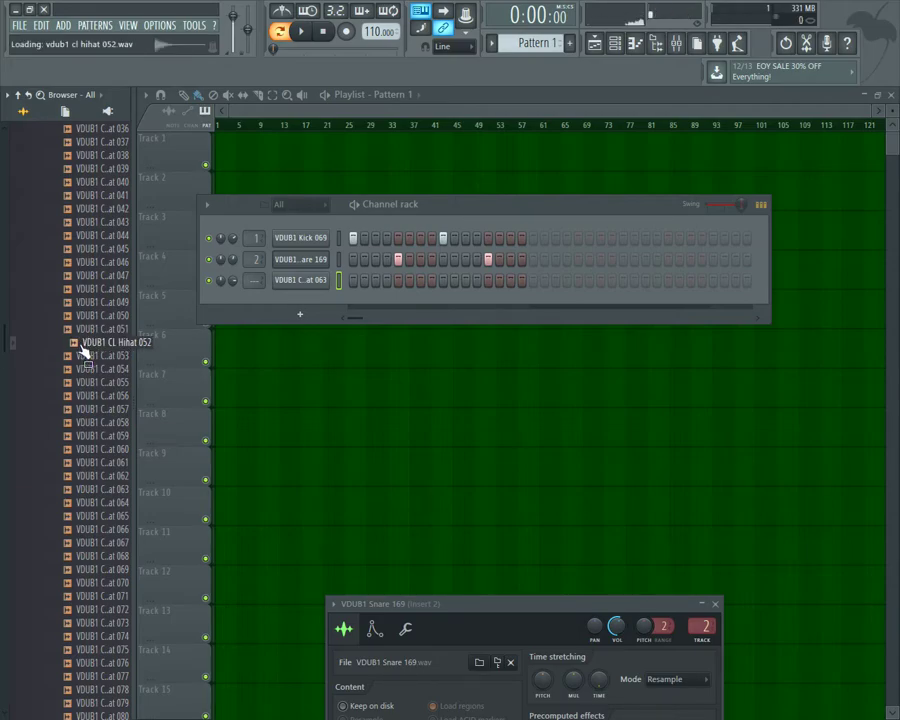
pyautogui.click(92, 329)
pyautogui.click(97, 317)
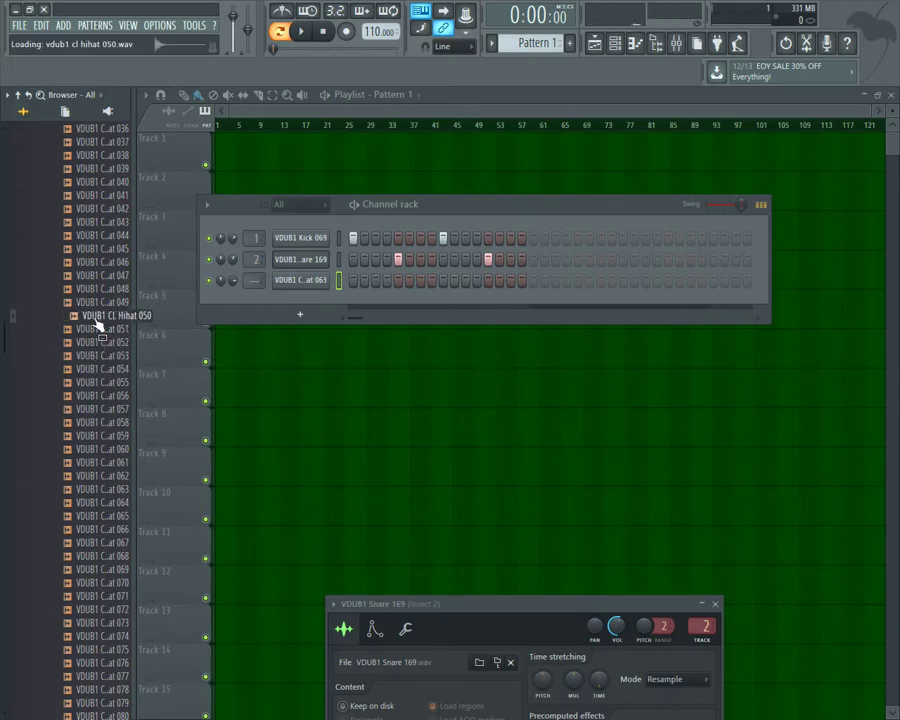
pyautogui.moveTo(97, 323); pyautogui.dragTo(255, 282)
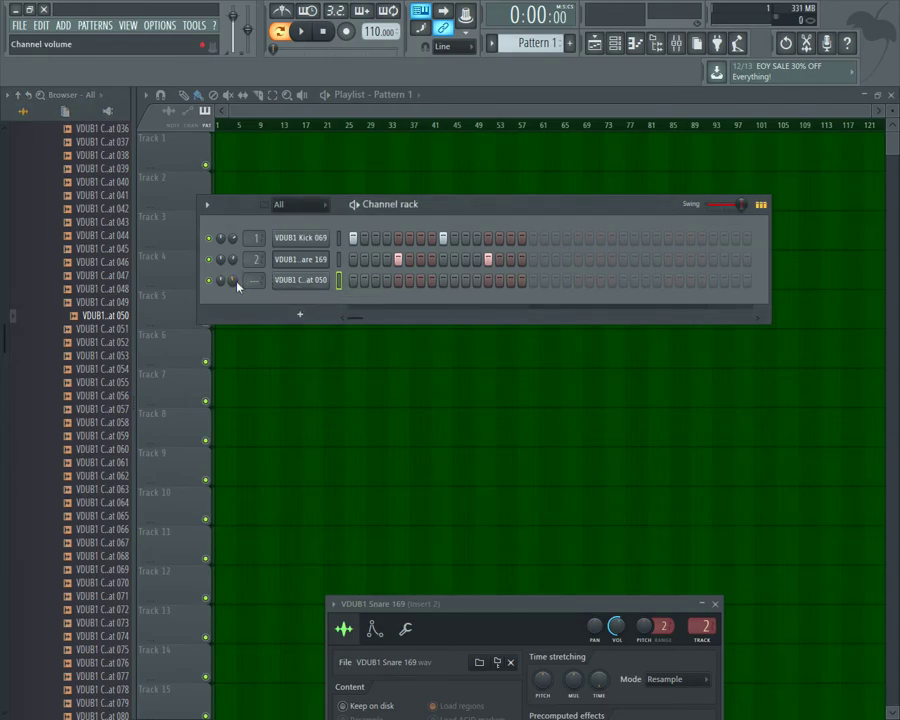
# Step: Place the closed hi-hat on every second step from step 1, plus step 8, and play the pattern
pyautogui.rightClick(307, 284)
pyautogui.click(440, 325)
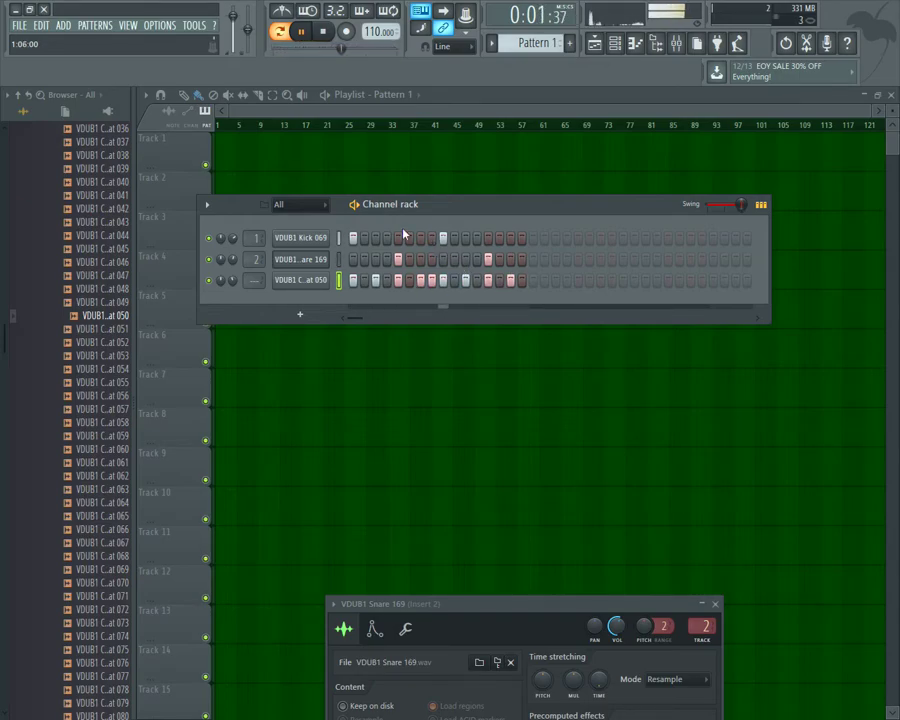
# Step: Stop playback, collapse the VDUB1 Cymbals folder and open the VDUB1 synth oneshots folder
pyautogui.click(323, 33)
pyautogui.scroll(15, 96, 370)
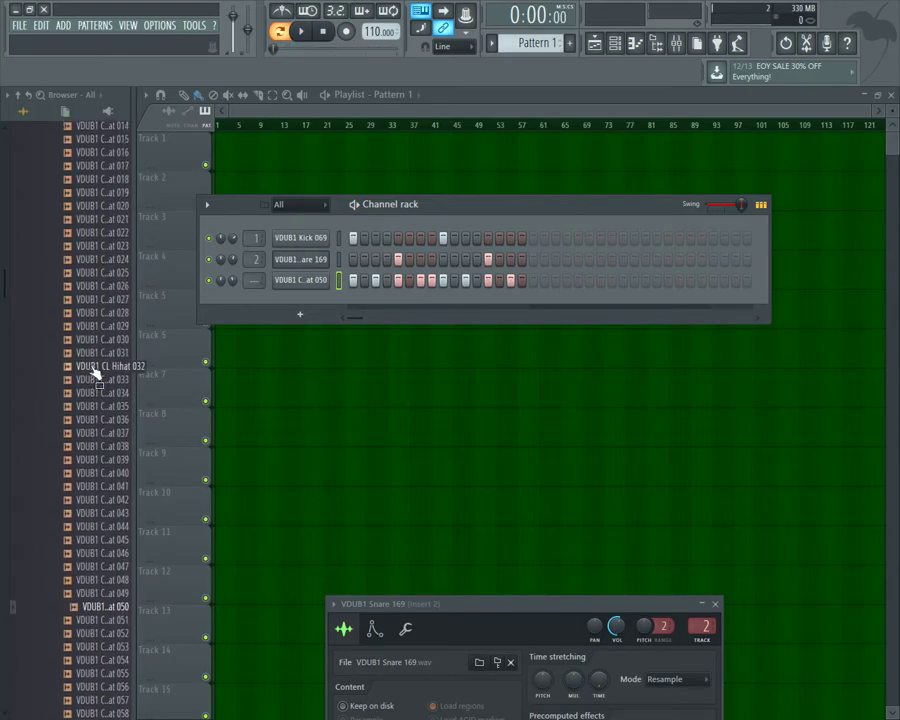
pyautogui.click(91, 353)
pyautogui.scroll(-3, 124, 415)
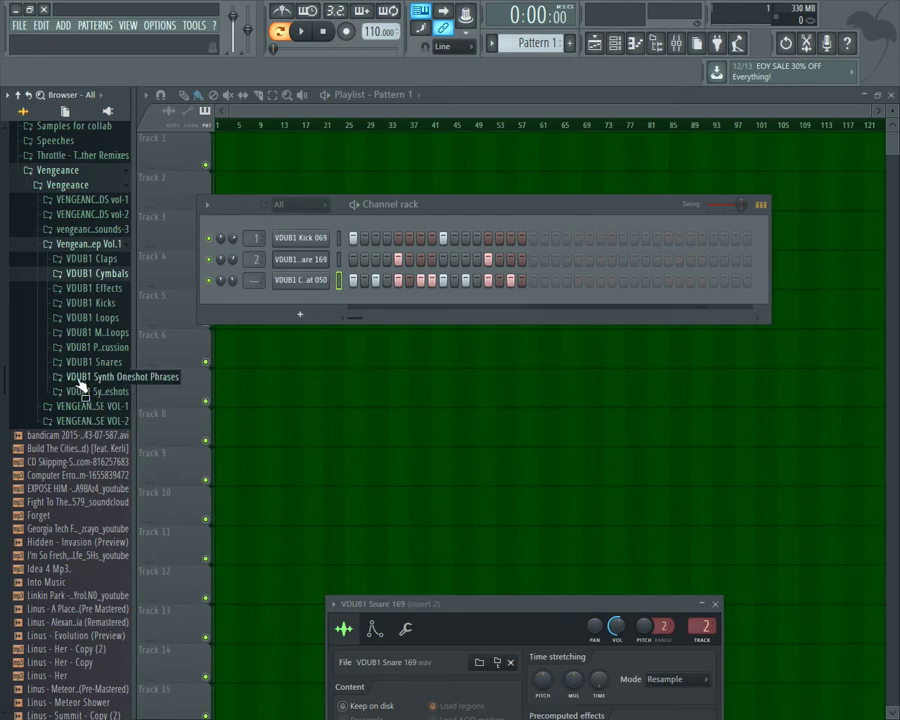
pyautogui.click(88, 392)
# Step: Audition the synth oneshots between VDUB1 Synth Oneshot 025 C and 031 C
pyautogui.scroll(-8, 78, 395)
pyautogui.click(76, 392)
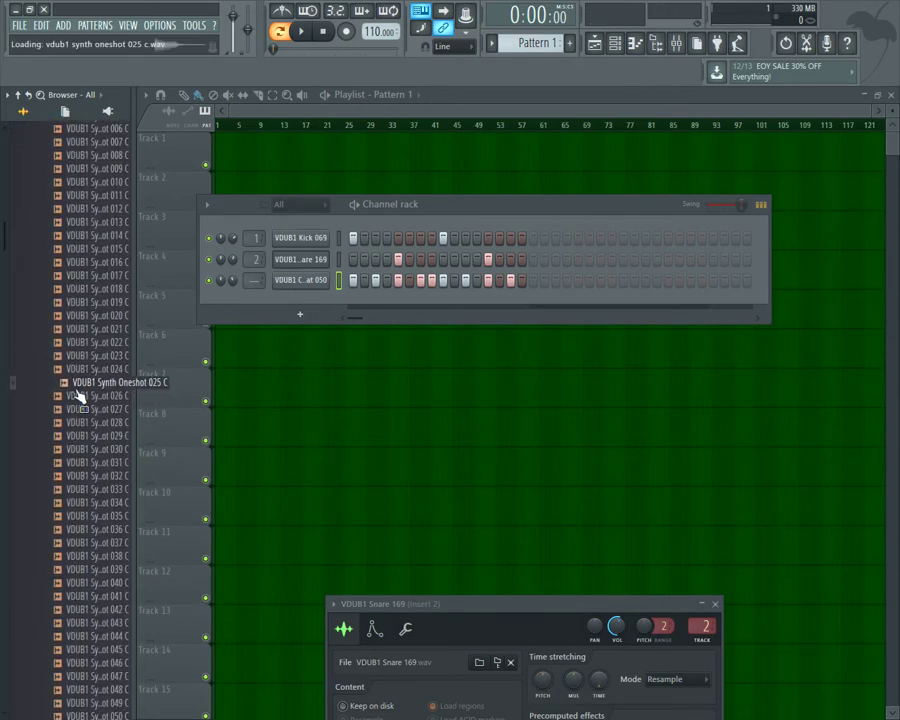
pyautogui.click(76, 396)
pyautogui.click(76, 409)
pyautogui.click(75, 422)
pyautogui.click(74, 436)
pyautogui.click(70, 462)
# Step: Audition VDUB1 Synth Oneshots 093 C down to 090 C, and add VDUB1 Synth Oneshot 090 C as a new channel
pyautogui.scroll(-7, 64, 486)
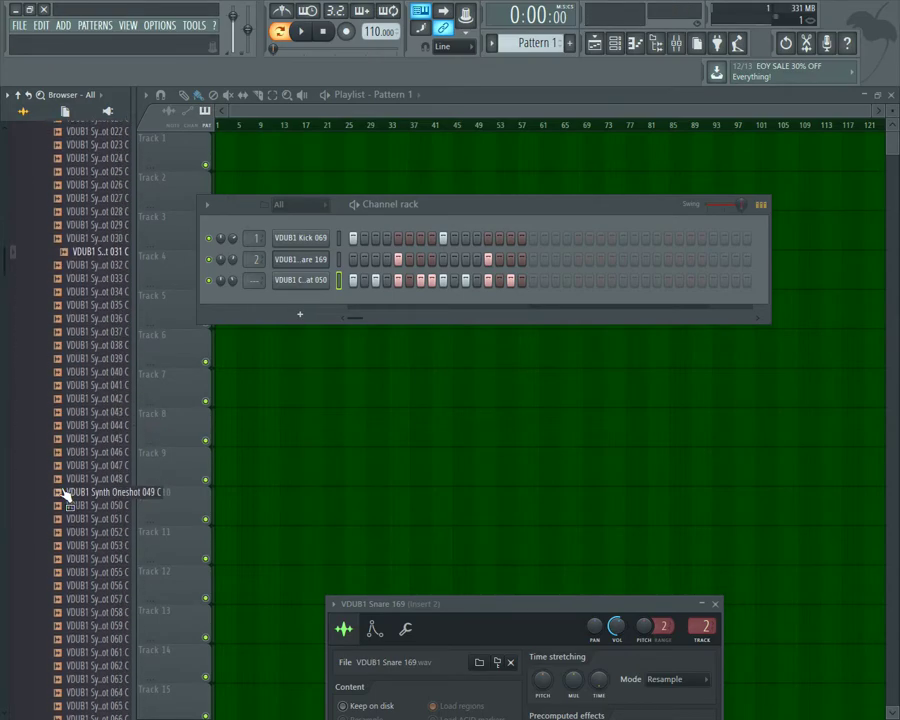
pyautogui.scroll(-13, 62, 491)
pyautogui.click(64, 490)
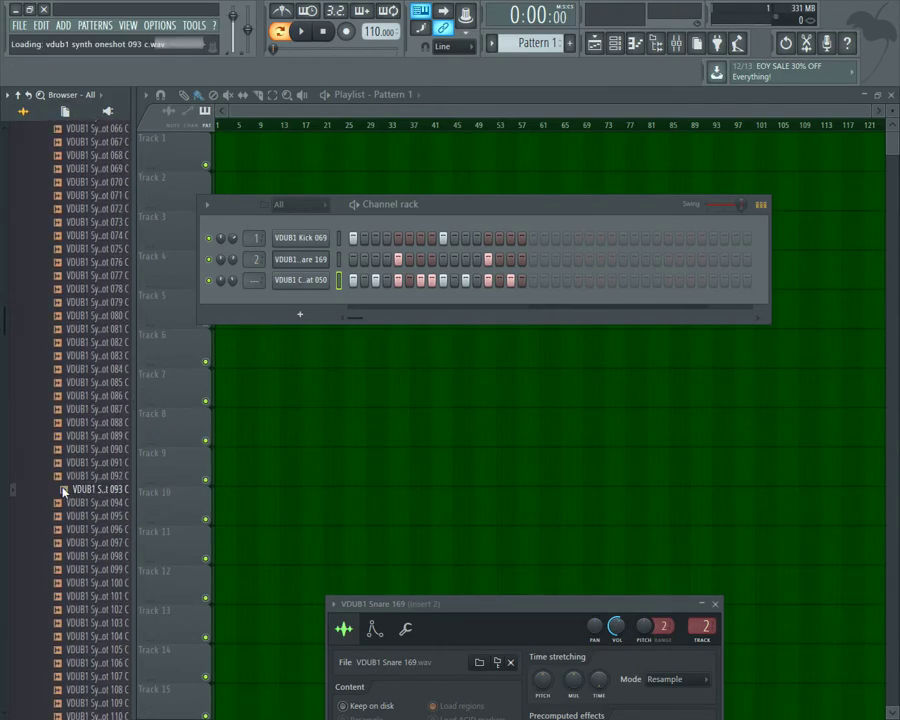
pyautogui.click(64, 476)
pyautogui.click(64, 463)
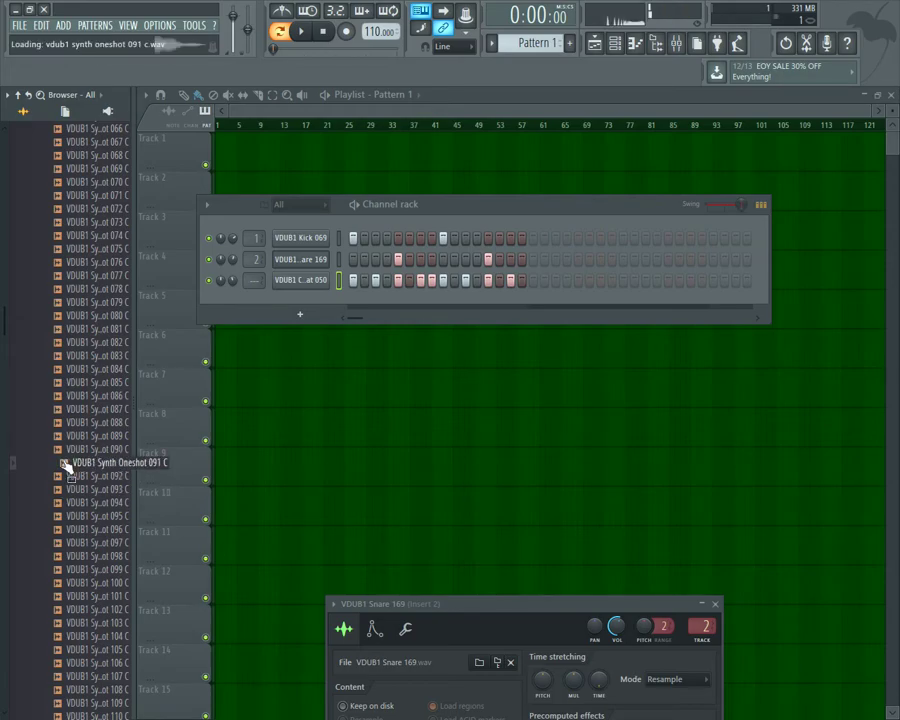
pyautogui.click(63, 454)
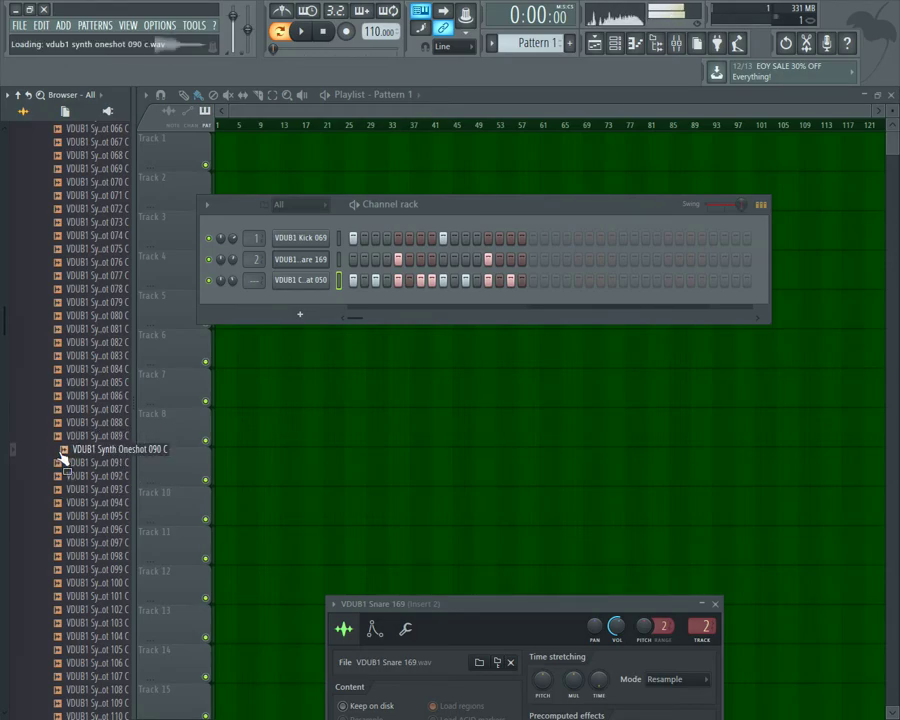
pyautogui.moveTo(63, 456); pyautogui.dragTo(291, 297)
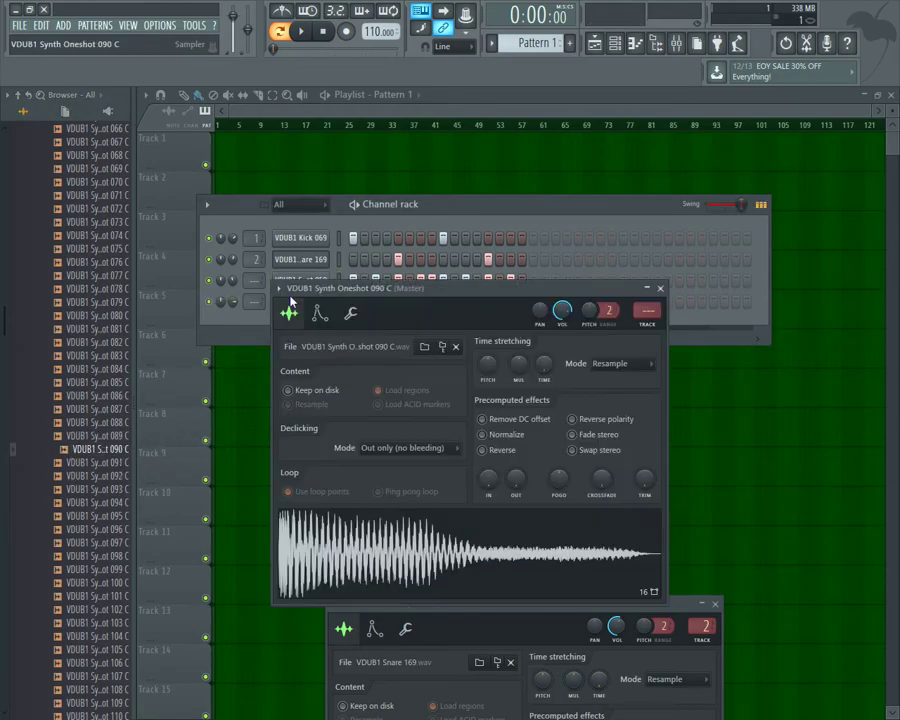
# Step: Try notes of the VDUB1 Synth Oneshot 090 C channel alone and over the playing pattern, with its miscellaneous settings open
pyautogui.press('m')
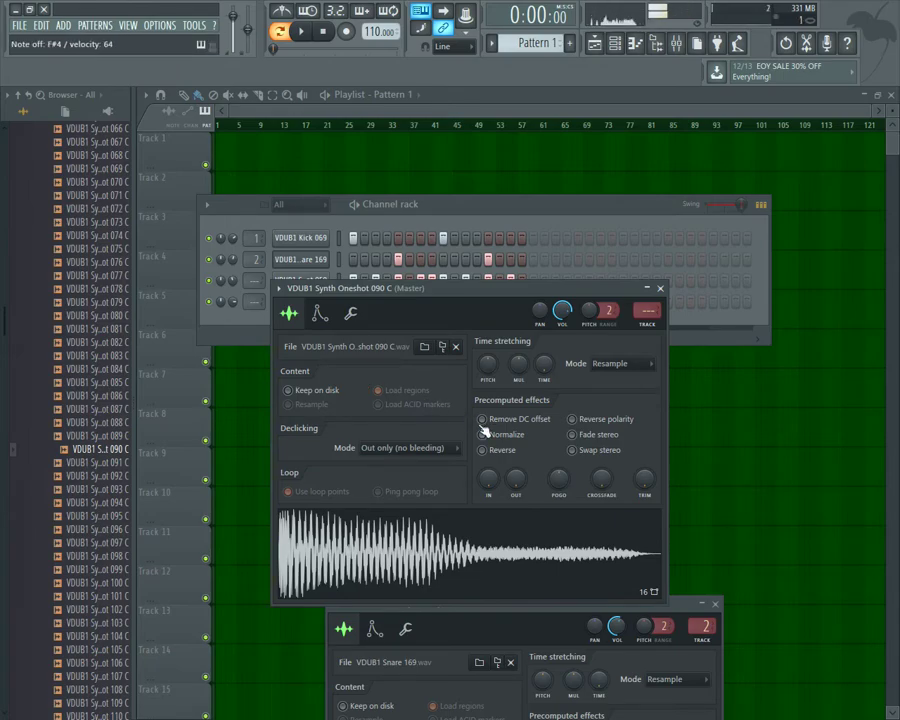
pyautogui.click(352, 314)
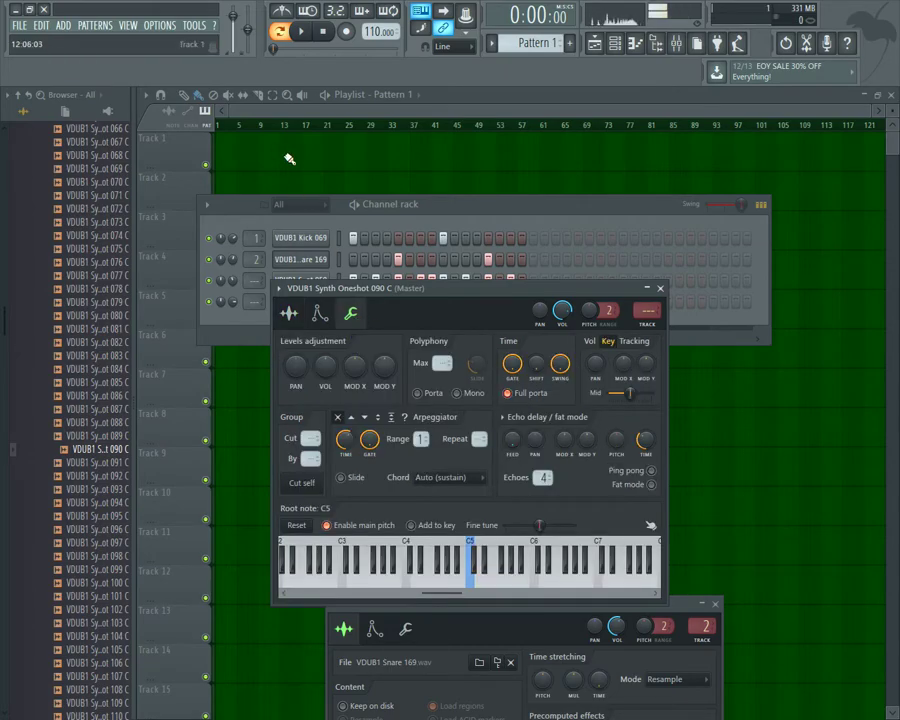
pyautogui.click(300, 31)
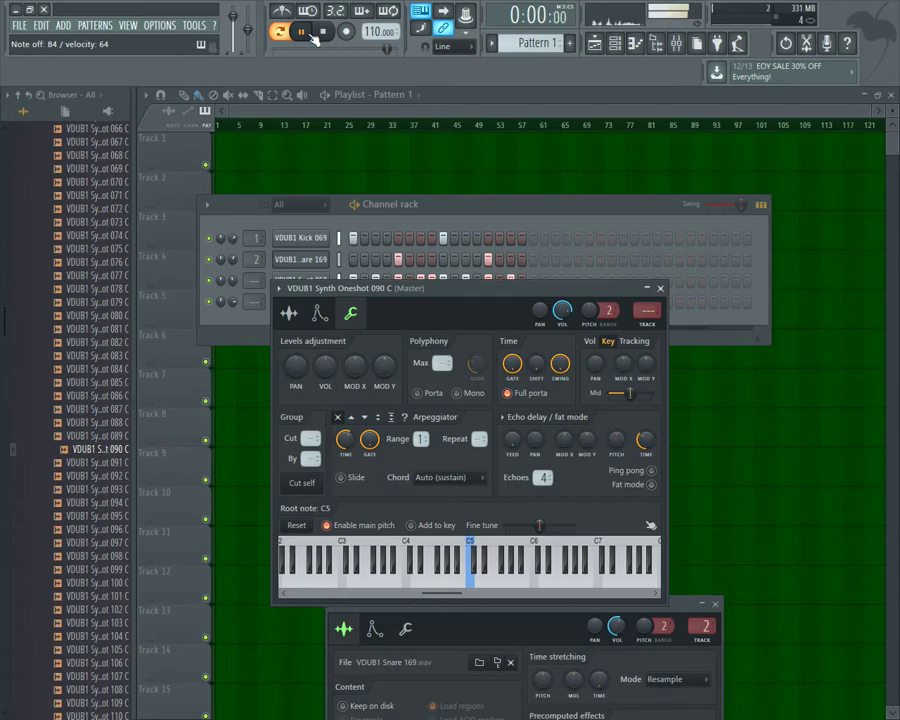
pyautogui.click(309, 38)
# Step: Add VDUB1 Synth Oneshot 099 C as a new channel, filled on every fourth step plus step 8, while playing the pattern
pyautogui.click(80, 570)
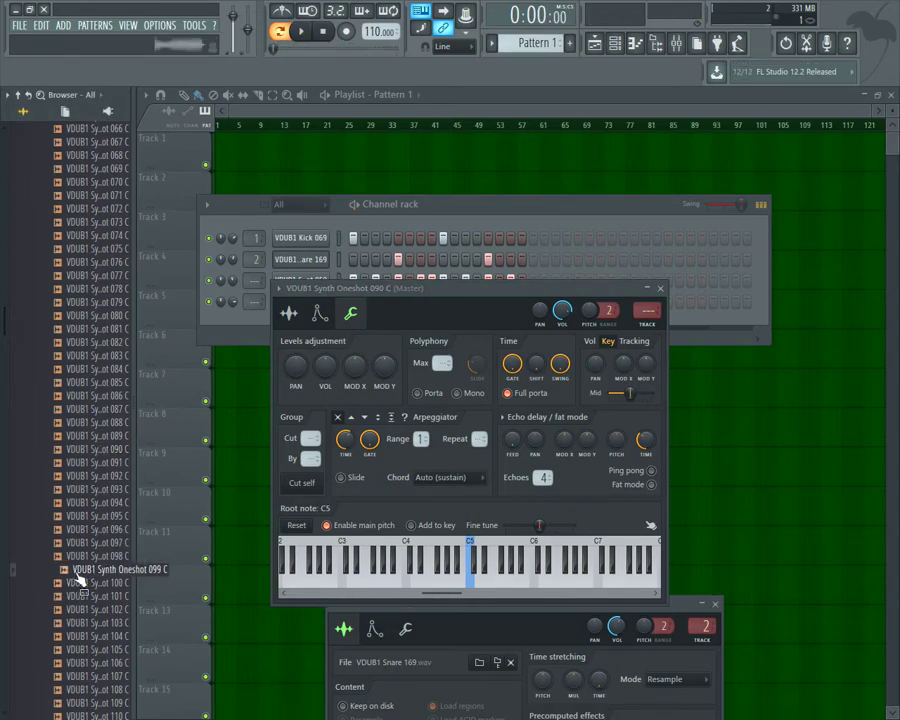
pyautogui.moveTo(80, 578); pyautogui.dragTo(242, 320)
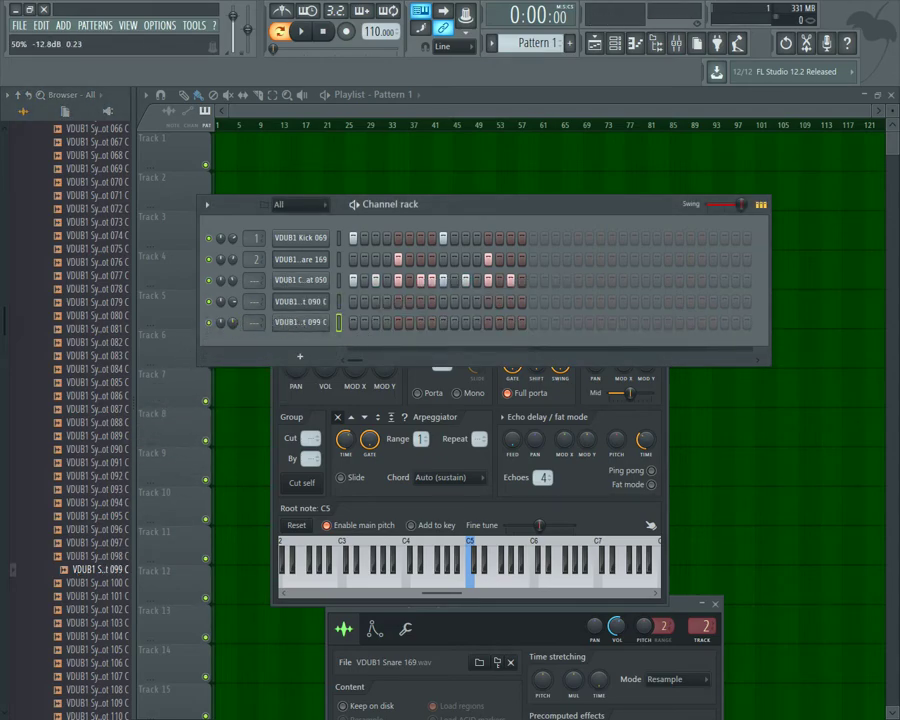
pyautogui.rightClick(328, 316)
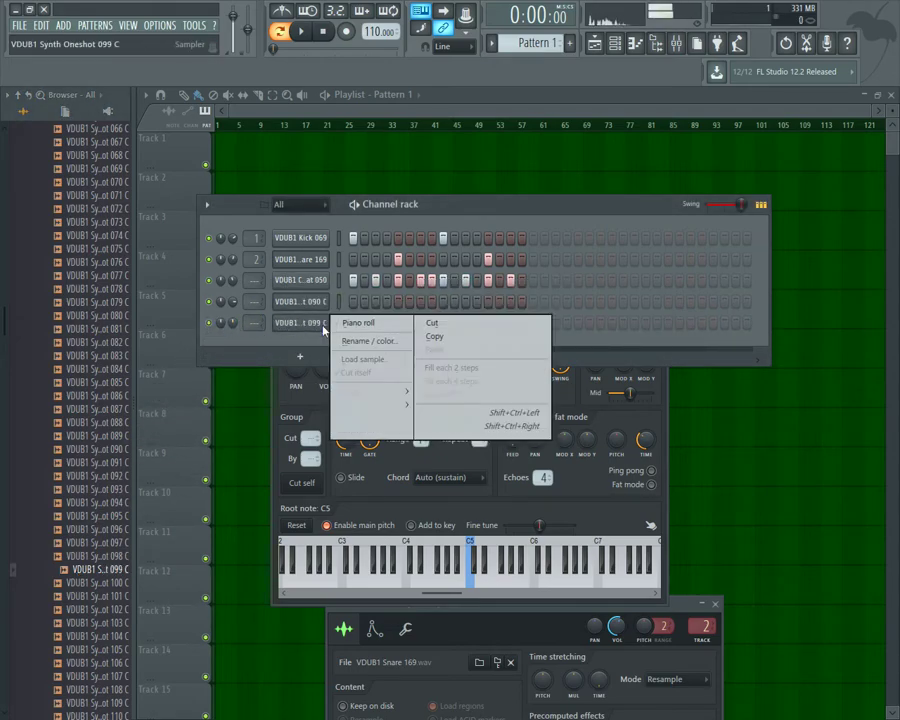
pyautogui.click(429, 383)
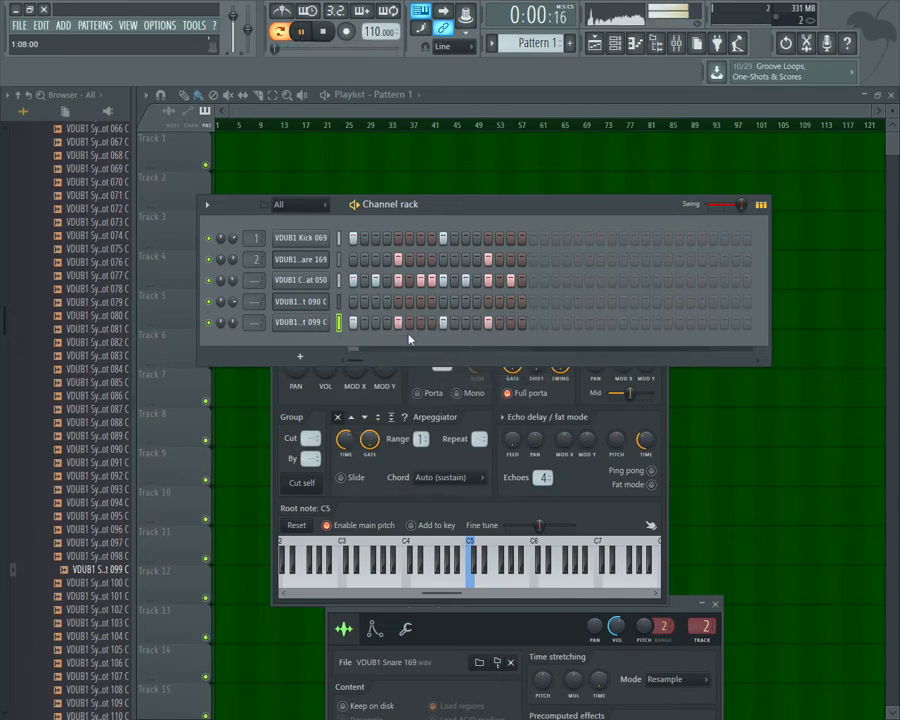
pyautogui.click(401, 320)
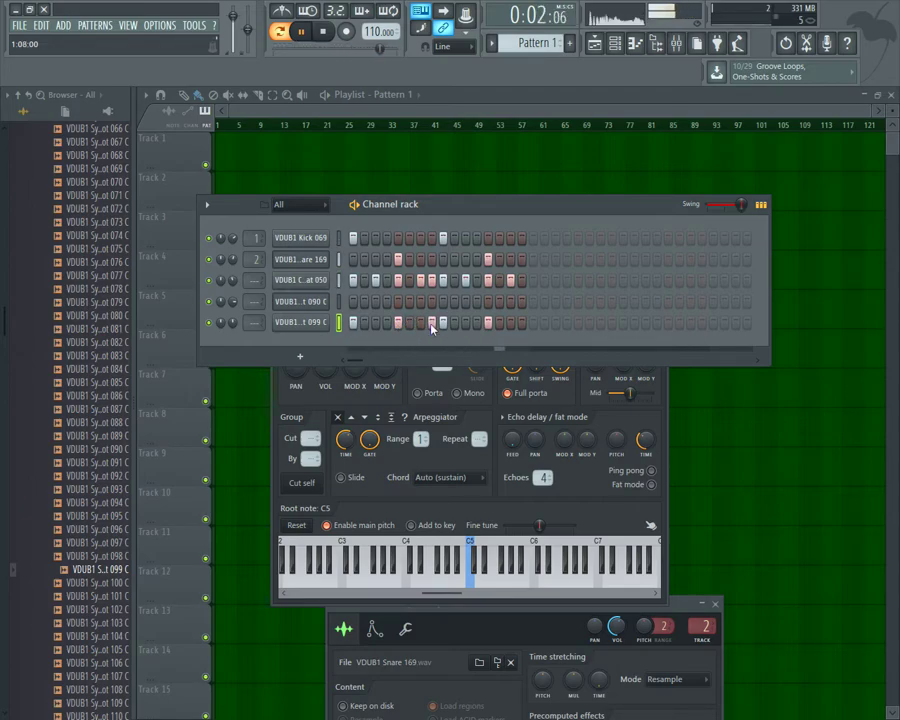
# Step: Route the Synth Oneshot 099 C channel to mixer track 3 and the 090 C channel to track 4, and stop playback
pyautogui.moveTo(248, 323); pyautogui.dragTo(256, 292)
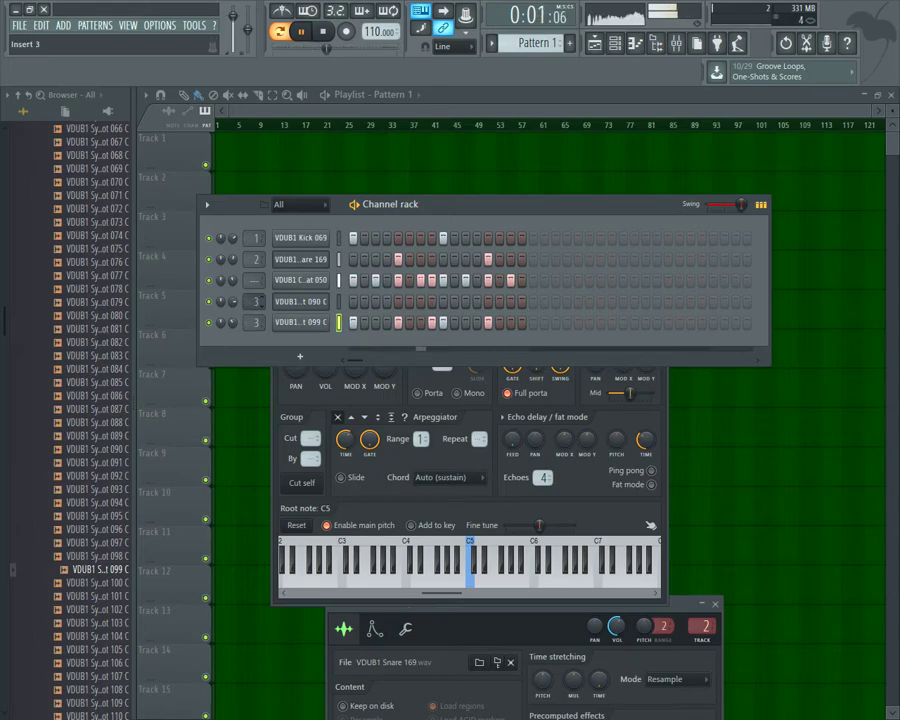
pyautogui.moveTo(256, 300); pyautogui.dragTo(256, 295)
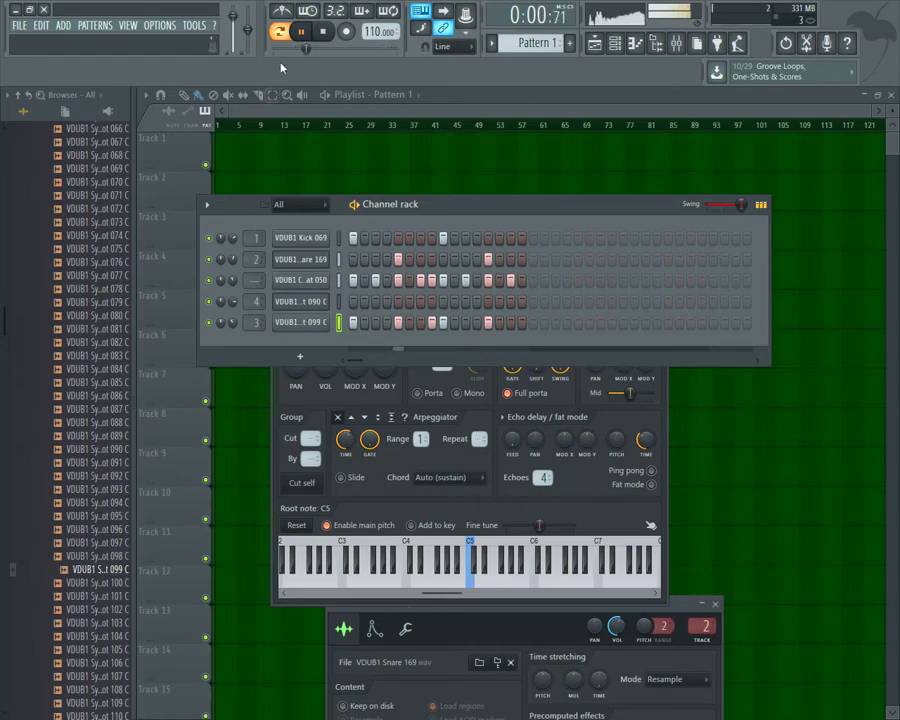
pyautogui.click(322, 31)
# Step: Open the VDUB1 Synth Oneshot 090 C channel settings, test a few notes around C5 and close the settings
pyautogui.click(300, 302)
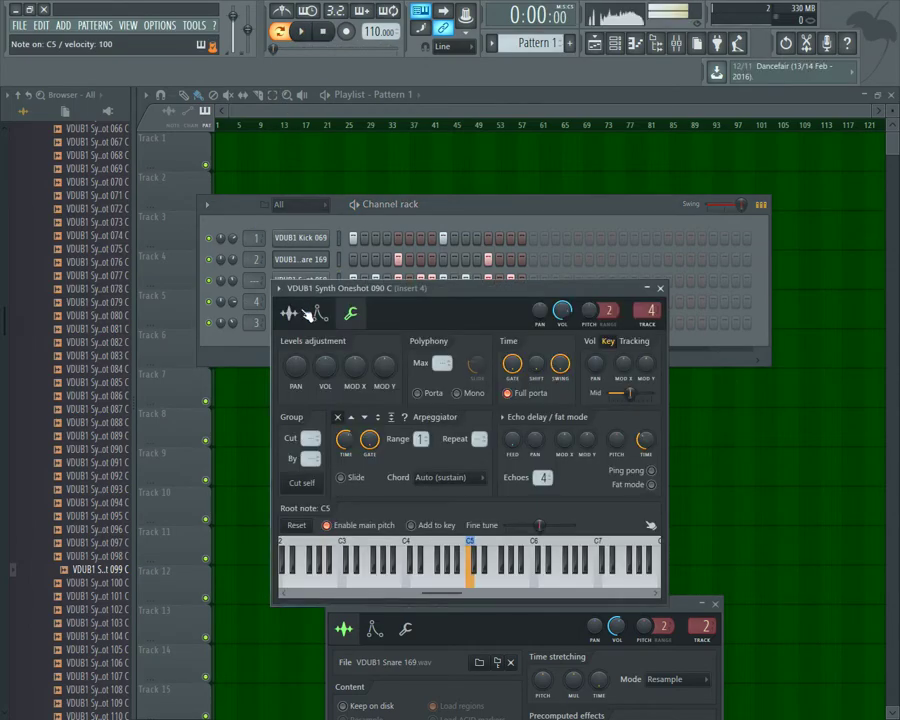
pyautogui.press('m')
pyautogui.press('n')
pyautogui.press('n')
pyautogui.press('m')
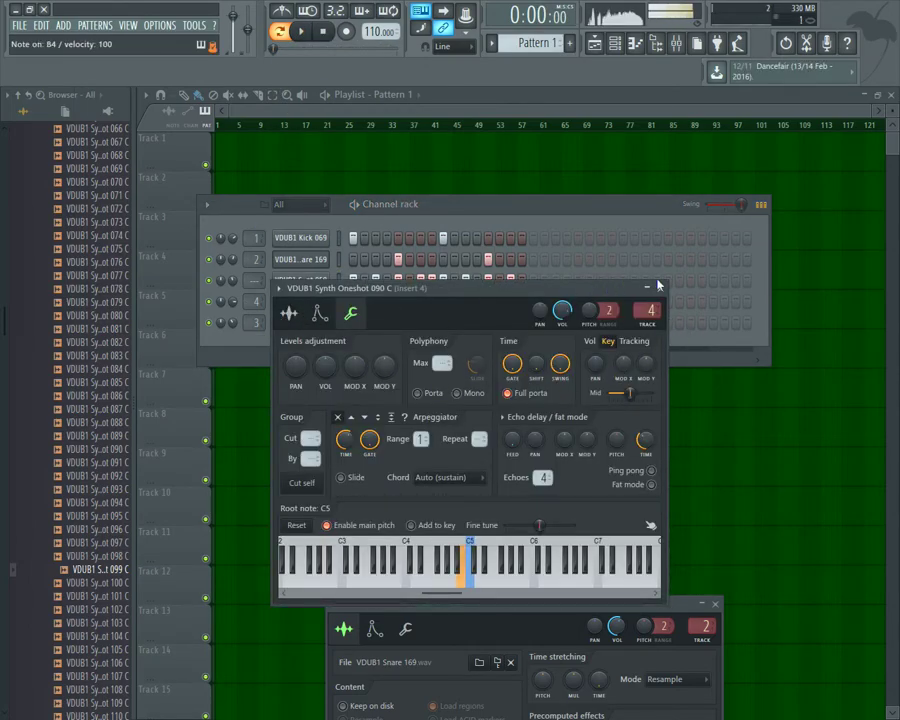
pyautogui.click(657, 287)
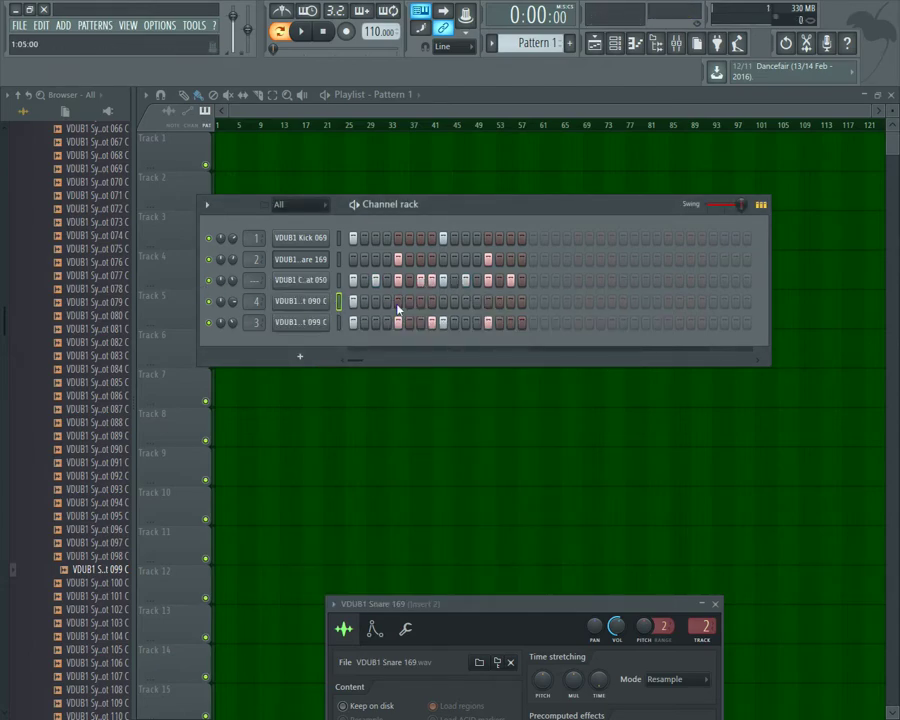
# Step: Place VDUB1 Synth Oneshot 090 C on steps 1, 3, 11 and 15 during playback and lower its channel volume
pyautogui.click(301, 32)
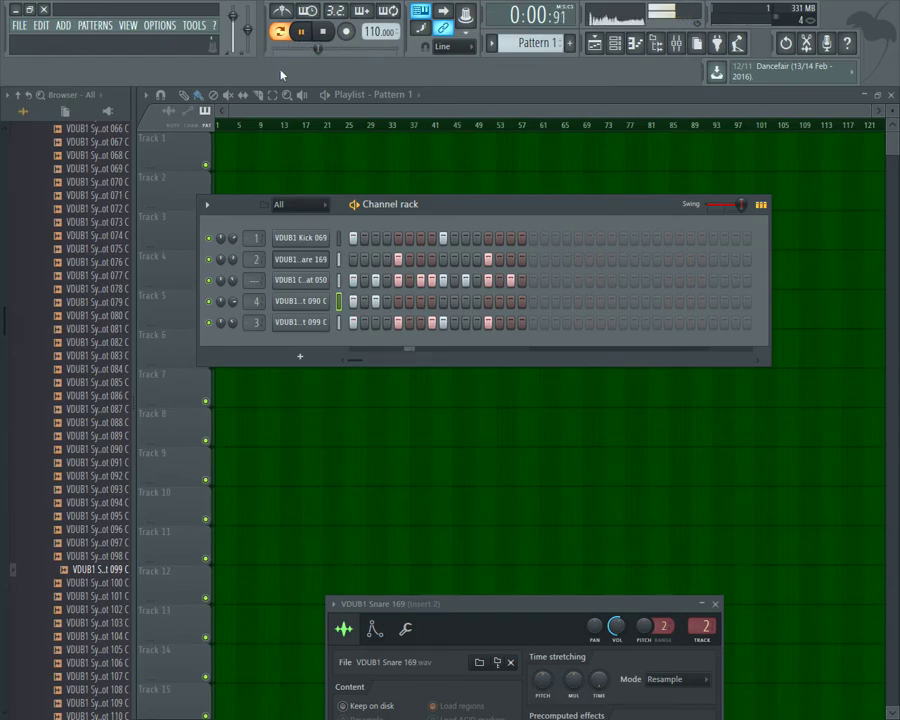
pyautogui.click(465, 301)
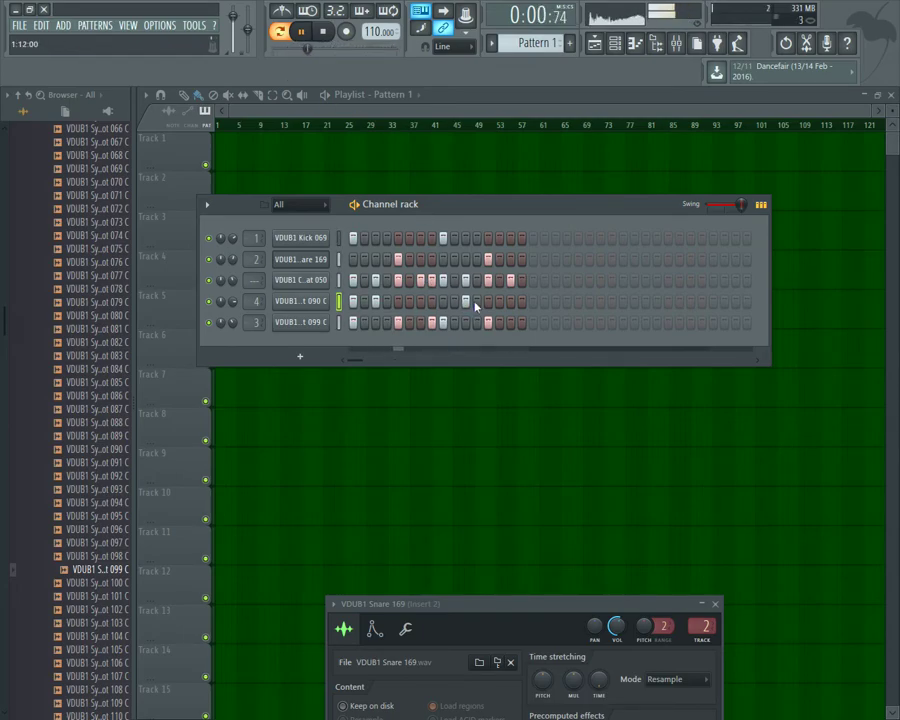
pyautogui.click(499, 301)
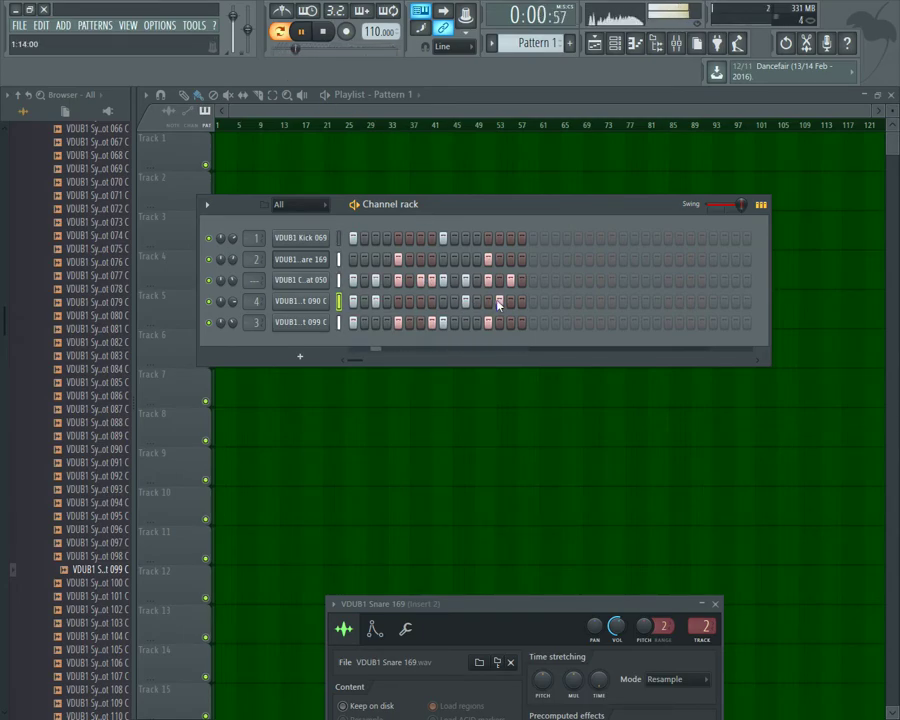
pyautogui.click(510, 301)
pyautogui.moveTo(233, 301); pyautogui.dragTo(233, 332)
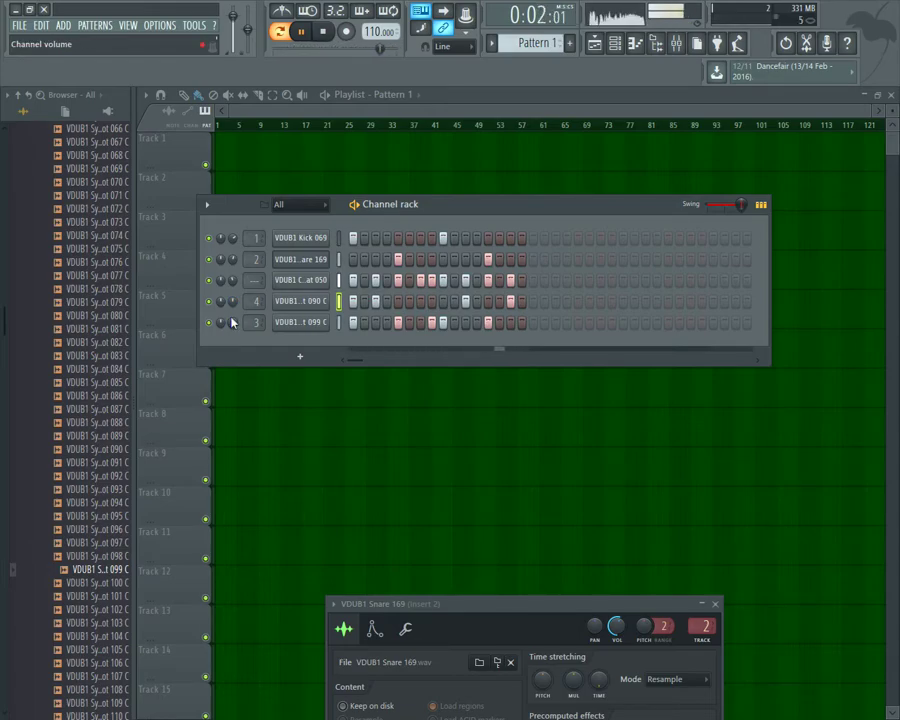
# Step: Route the closed hi-hat channel to mixer track 4 and delete the VDUB1 Synth Oneshot 090 C channel
pyautogui.moveTo(254, 281); pyautogui.dragTo(254, 262)
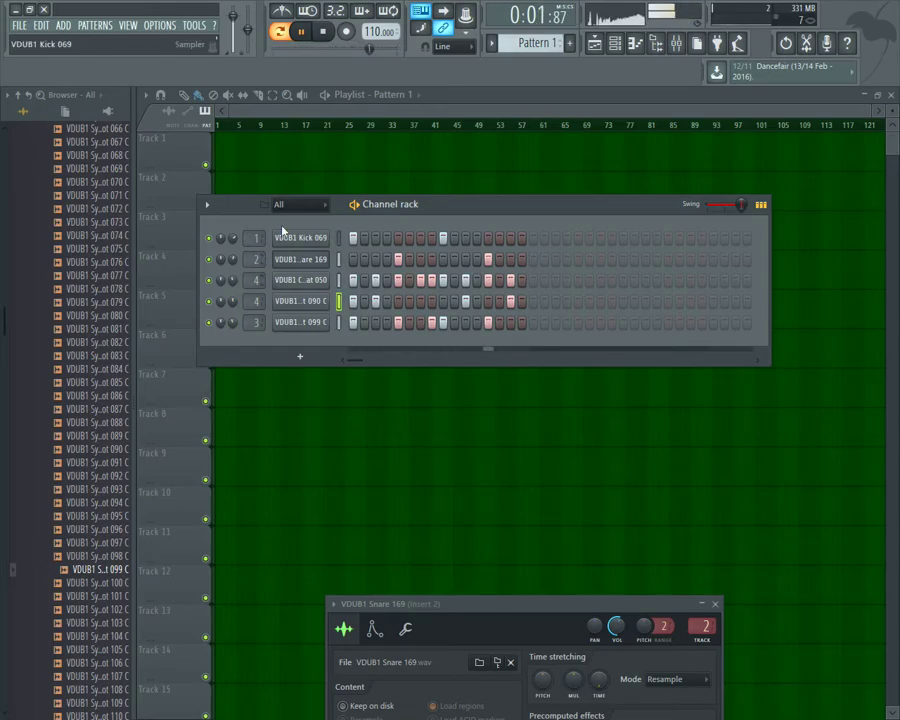
pyautogui.press('space')
pyautogui.rightClick(298, 281)
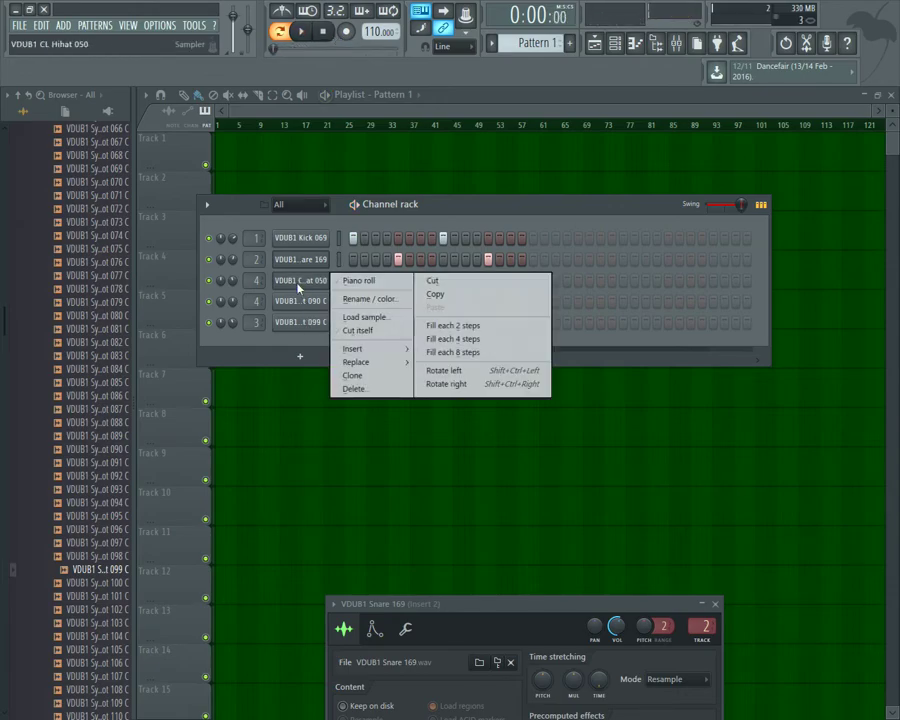
pyautogui.rightClick(298, 301)
pyautogui.click(357, 410)
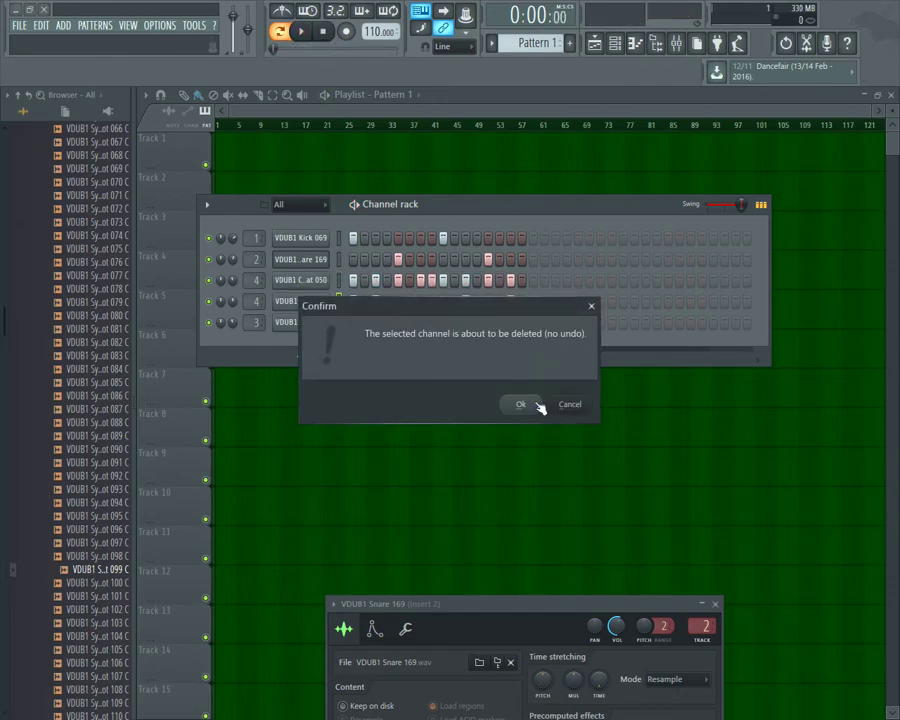
pyautogui.click(517, 401)
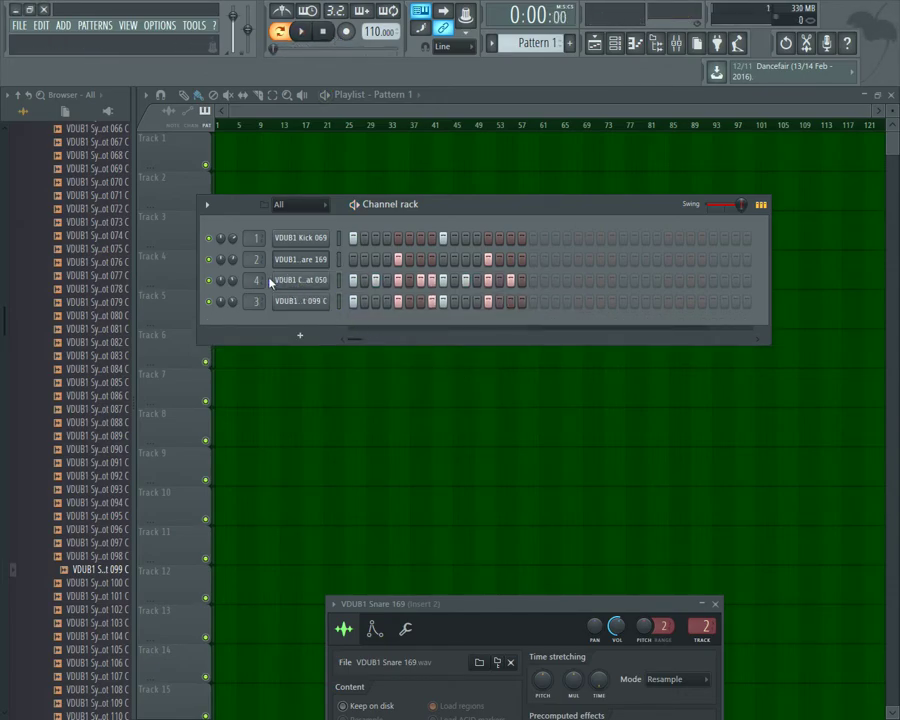
# Step: Open the closed hi-hat's mixer track, Insert 4, and load Fruity Parametric EQ 2 in effect slot 1
pyautogui.moveTo(257, 286); pyautogui.dragTo(256, 288)
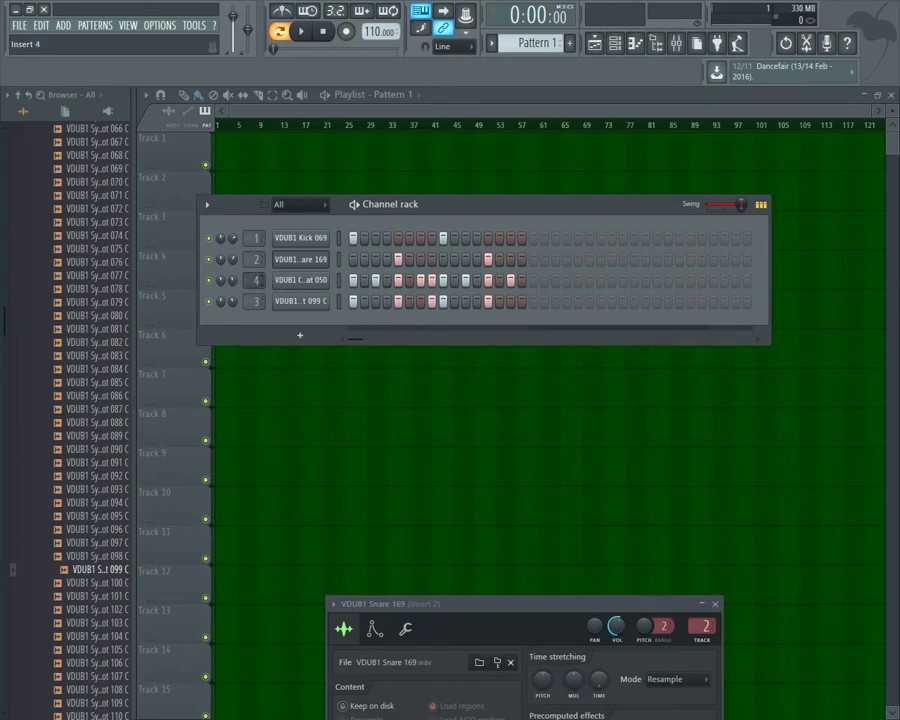
pyautogui.click(258, 284)
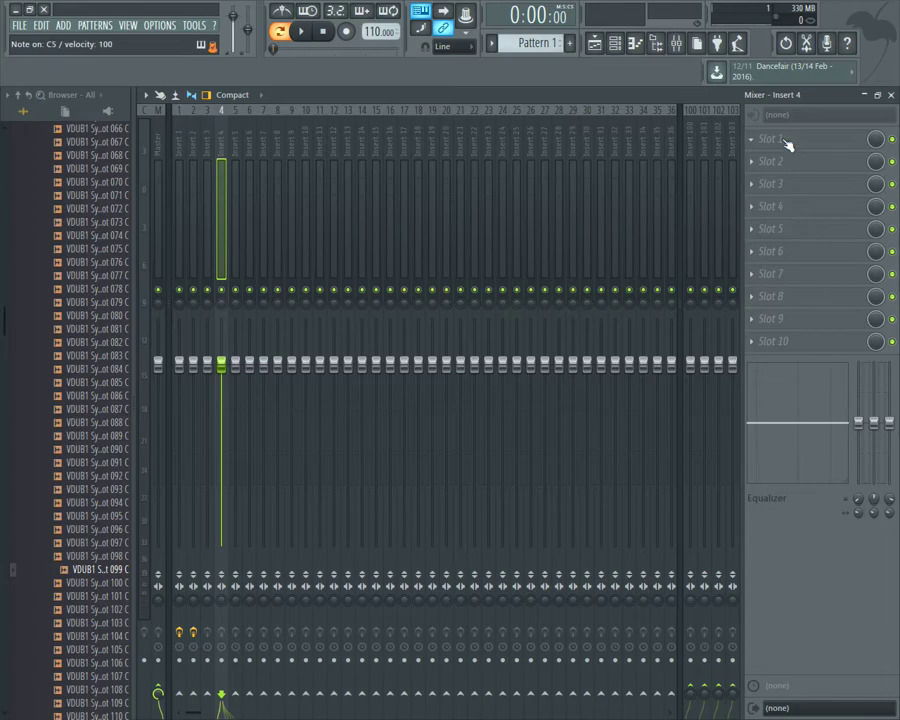
pyautogui.click(890, 95)
pyautogui.click(296, 279)
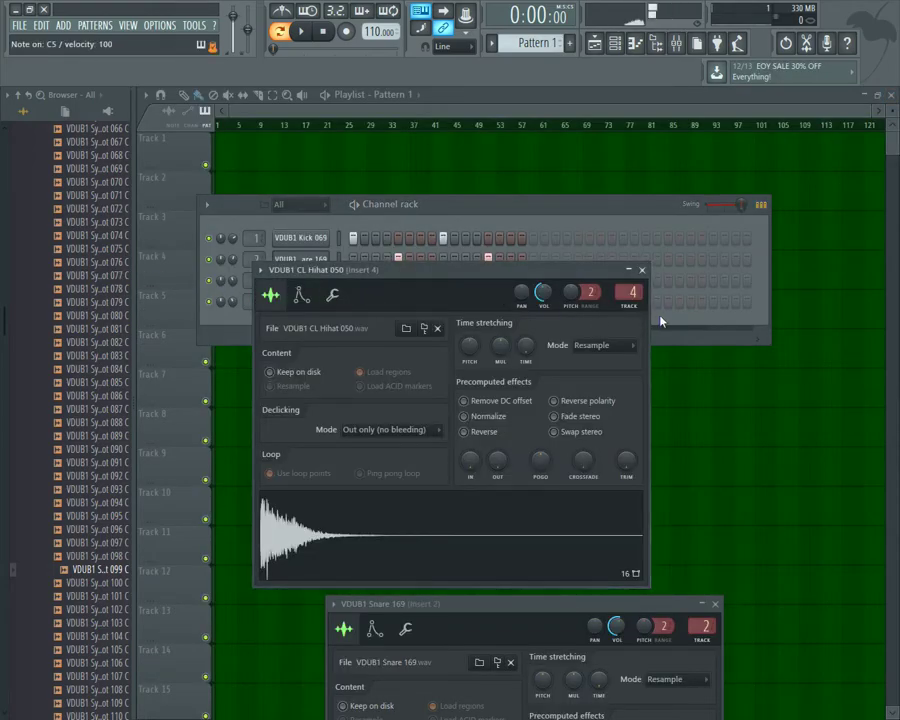
pyautogui.click(631, 292)
pyautogui.click(770, 145)
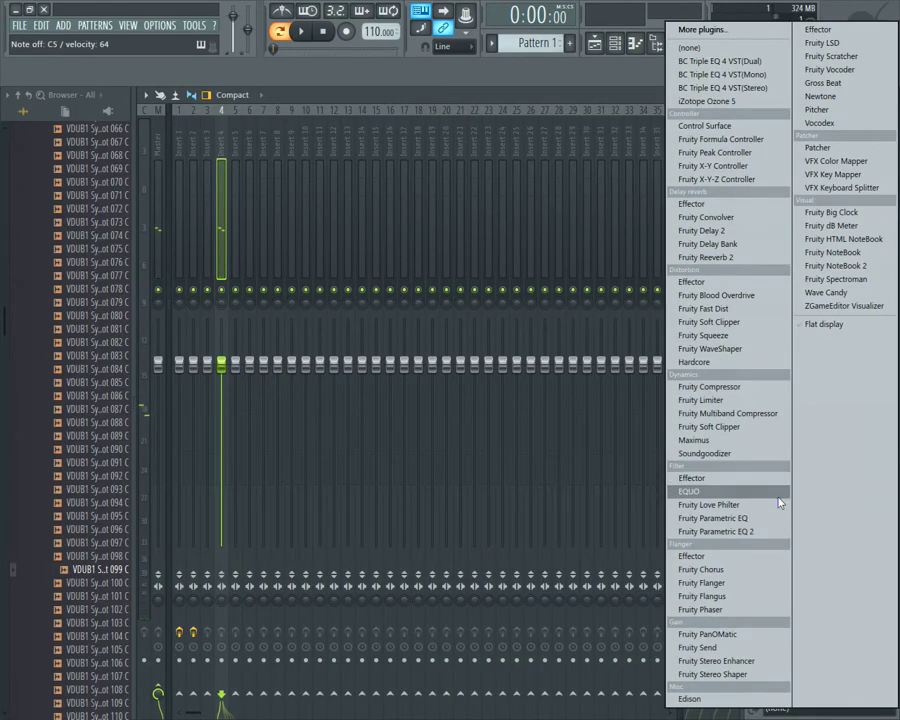
pyautogui.click(751, 532)
# Step: Shape the hi-hat EQ with a steep low cut on band 1 and slight boosts on bands 5 to 7, band 6 at about 6 kHz
pyautogui.moveTo(513, 236)
pyautogui.mouseDown()
pyautogui.moveTo(513, 262)
pyautogui.moveTo(513, 250)
pyautogui.mouseUp()
pyautogui.rightClick(246, 311)
pyautogui.click(310, 398)
pyautogui.moveTo(244, 309); pyautogui.dragTo(314, 311)
pyautogui.moveTo(374, 312); pyautogui.dragTo(440, 303)
pyautogui.moveTo(387, 293); pyautogui.dragTo(434, 307)
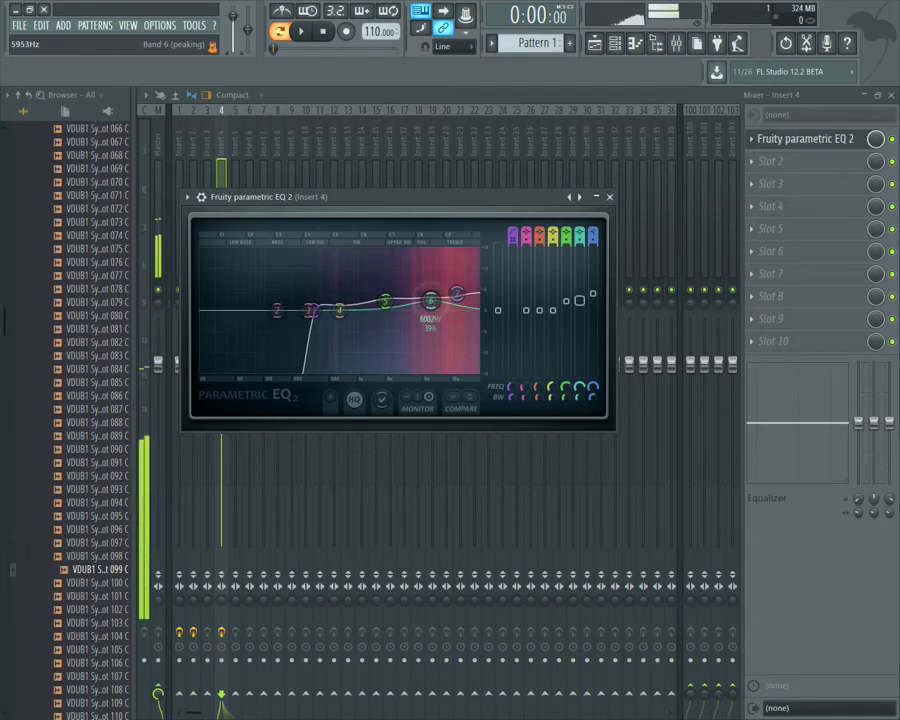
pyautogui.click(609, 196)
# Step: Load Fruity Reeverb 2 in effect slot 2 of Insert 4 and lower its wet level to 33%
pyautogui.click(770, 161)
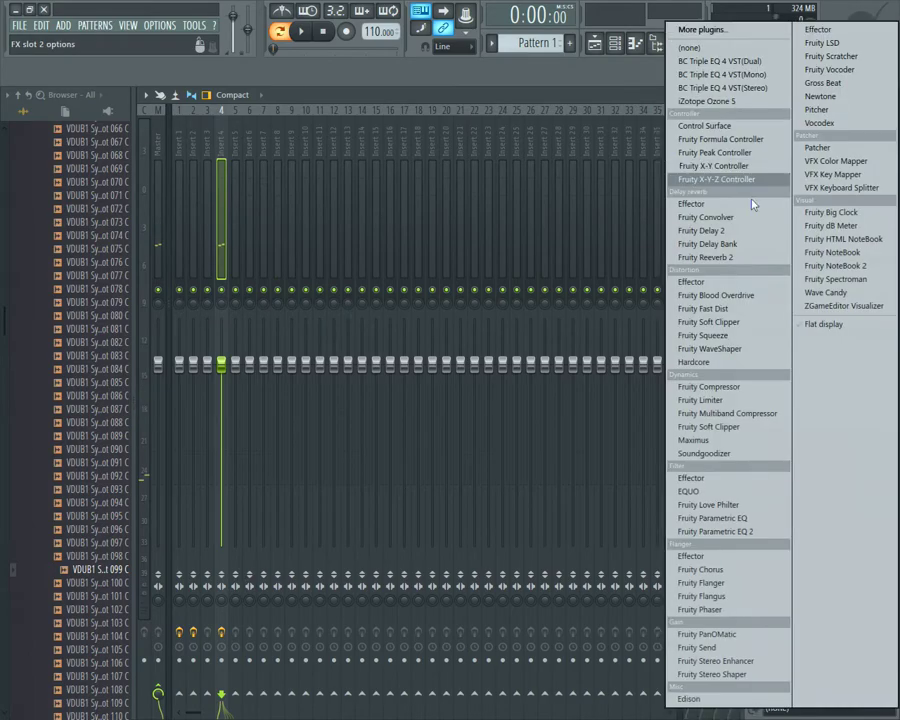
pyautogui.click(705, 259)
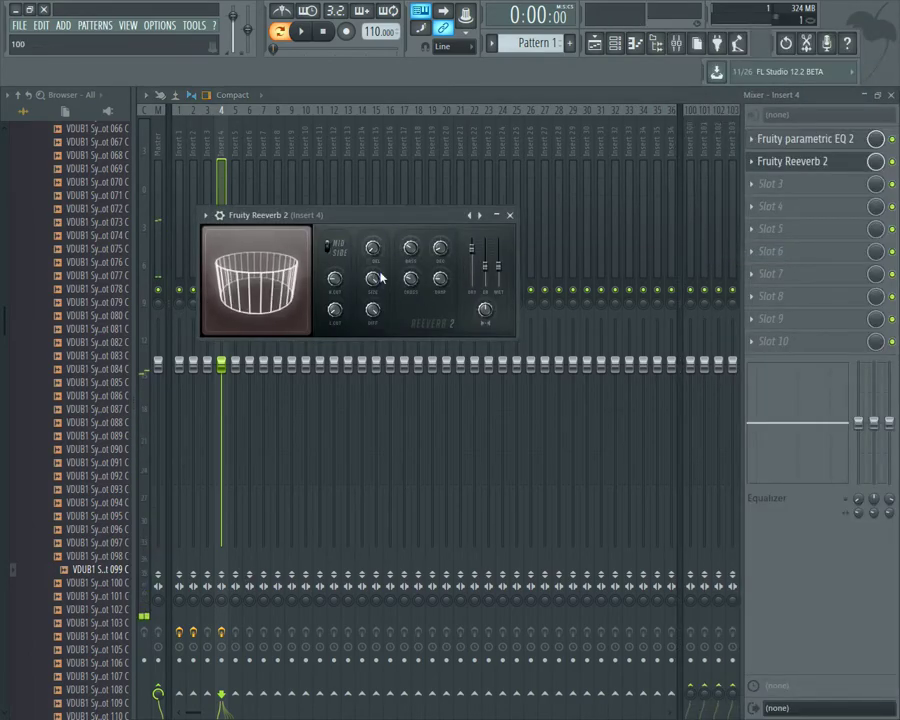
pyautogui.moveTo(340, 284); pyautogui.dragTo(340, 315)
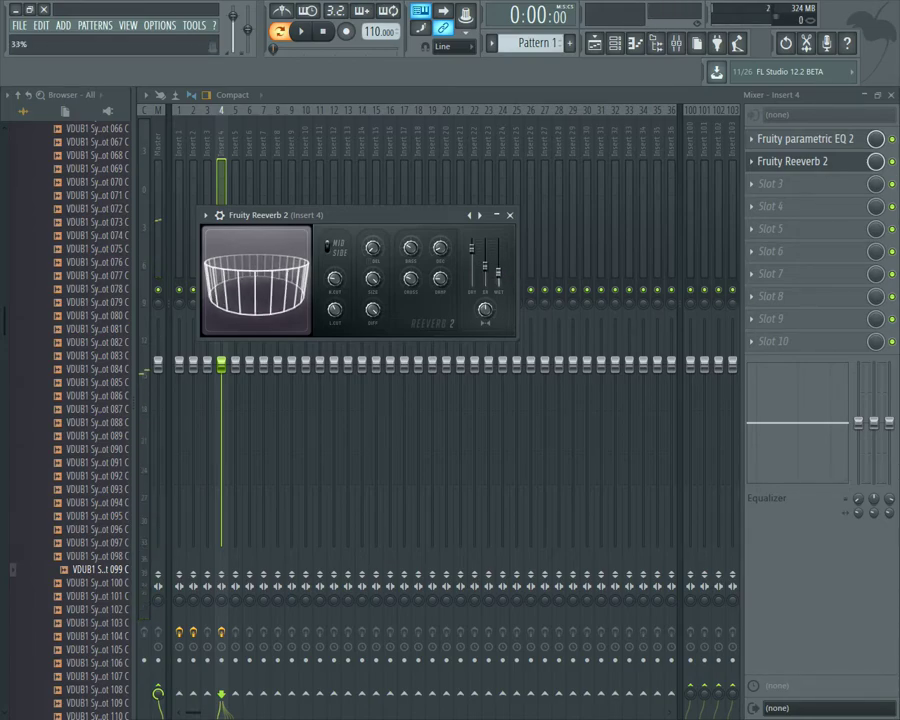
# Step: Close the mixer and place four consecutive Pattern 1 clips on playlist Track 1, at bars 1 to 4
pyautogui.click(893, 96)
pyautogui.click(413, 112)
pyautogui.click(376, 196)
pyautogui.rightClick(374, 190)
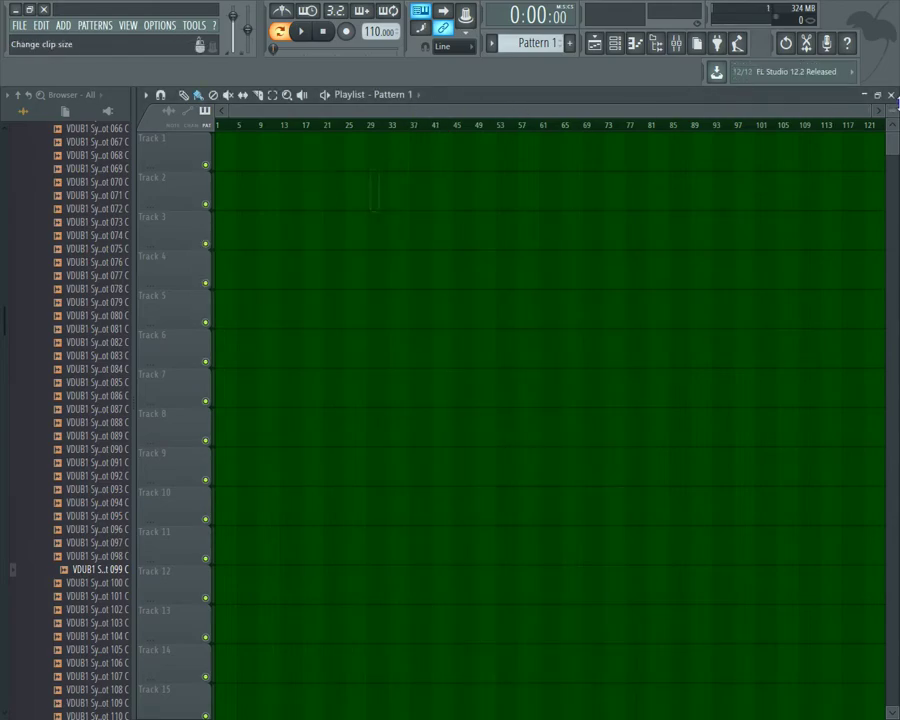
pyautogui.moveTo(870, 113); pyautogui.dragTo(253, 152)
pyautogui.click(222, 165)
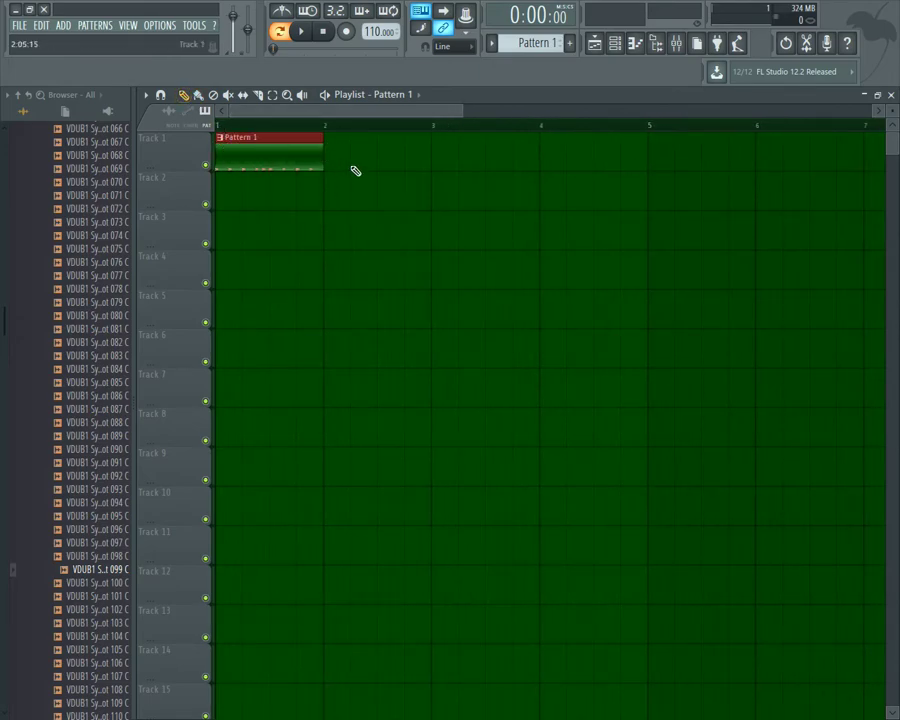
pyautogui.click(331, 161)
pyautogui.click(434, 157)
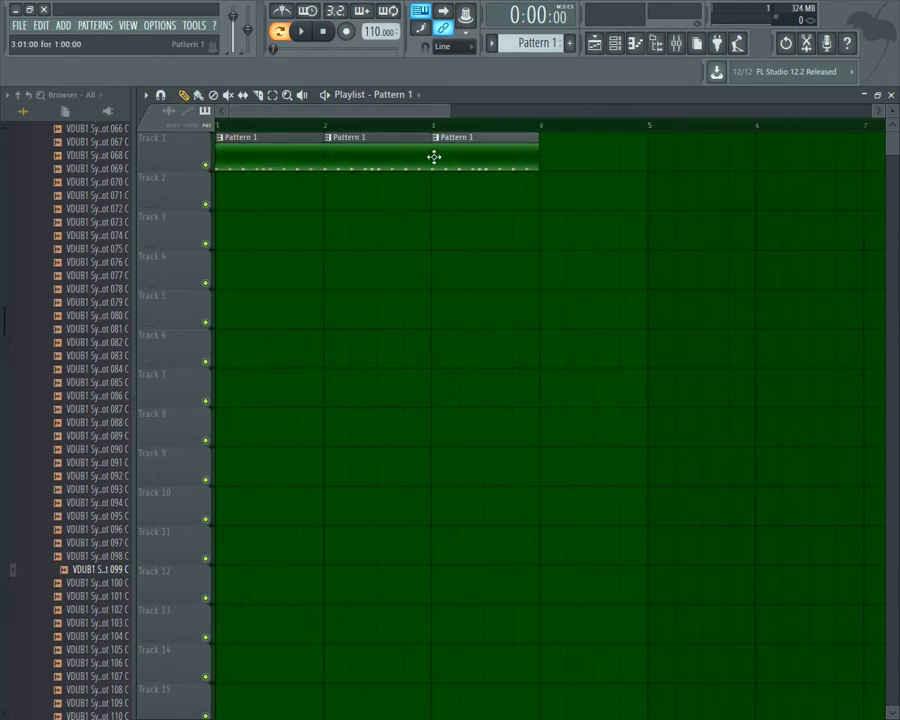
pyautogui.click(551, 160)
pyautogui.scroll(-2, 456, 140)
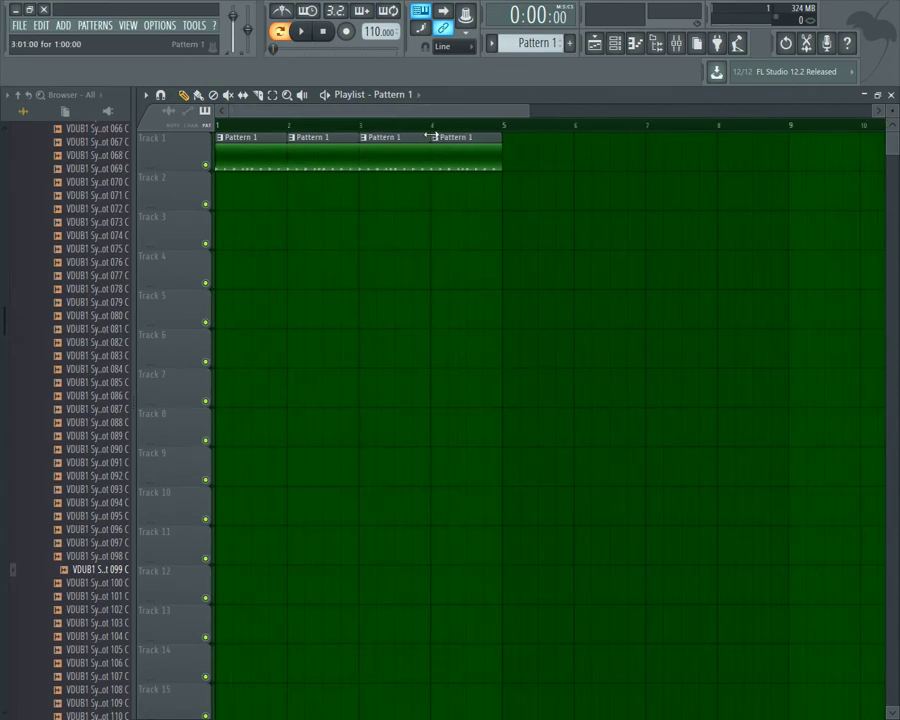
# Step: Make the Pattern 1 clip at bar 4 unique and show its steps in the channel rack
pyautogui.rightClick(432, 135)
pyautogui.click(450, 215)
pyautogui.click(615, 45)
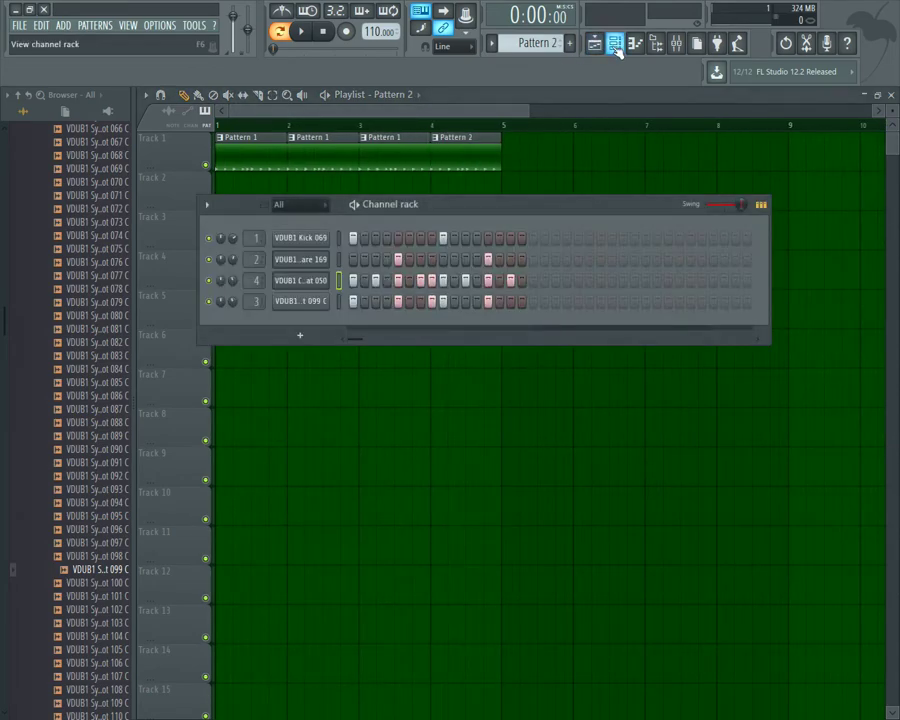
# Step: During playback, add kicks on steps 12 and 15 and a snare on step 16, and set the synth oneshot to steps 1, 5, 8, 13 and 16
pyautogui.click(300, 33)
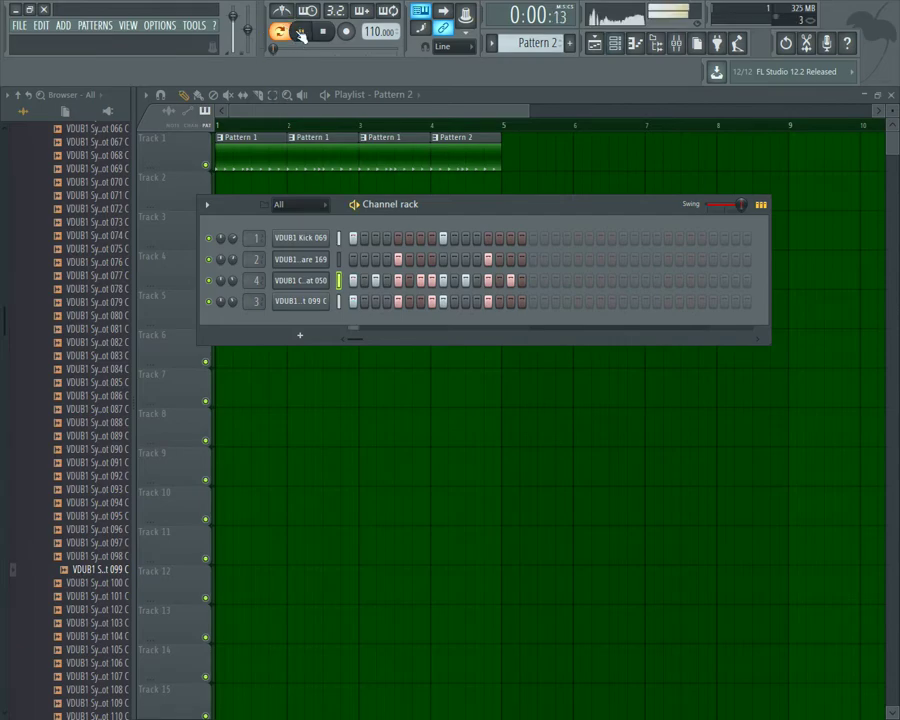
pyautogui.click(465, 301)
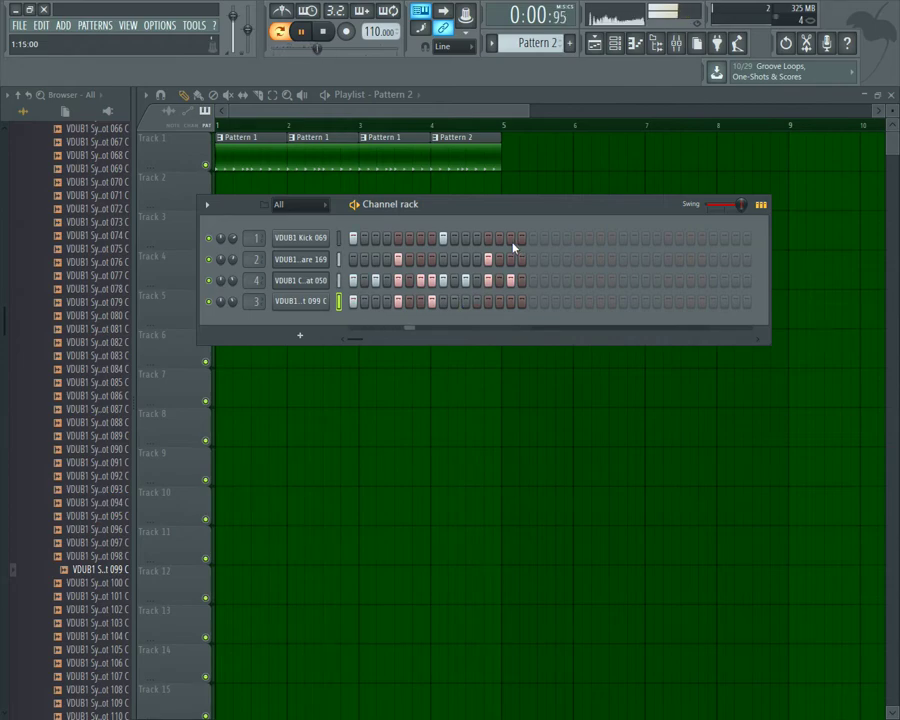
pyautogui.click(477, 238)
pyautogui.click(510, 238)
pyautogui.click(521, 301)
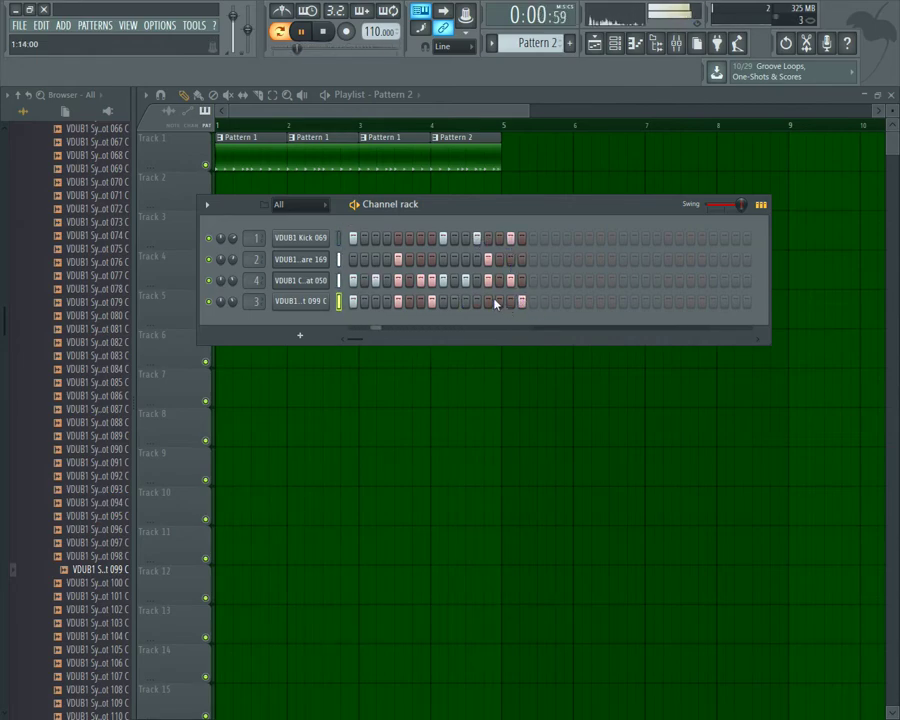
pyautogui.click(489, 302)
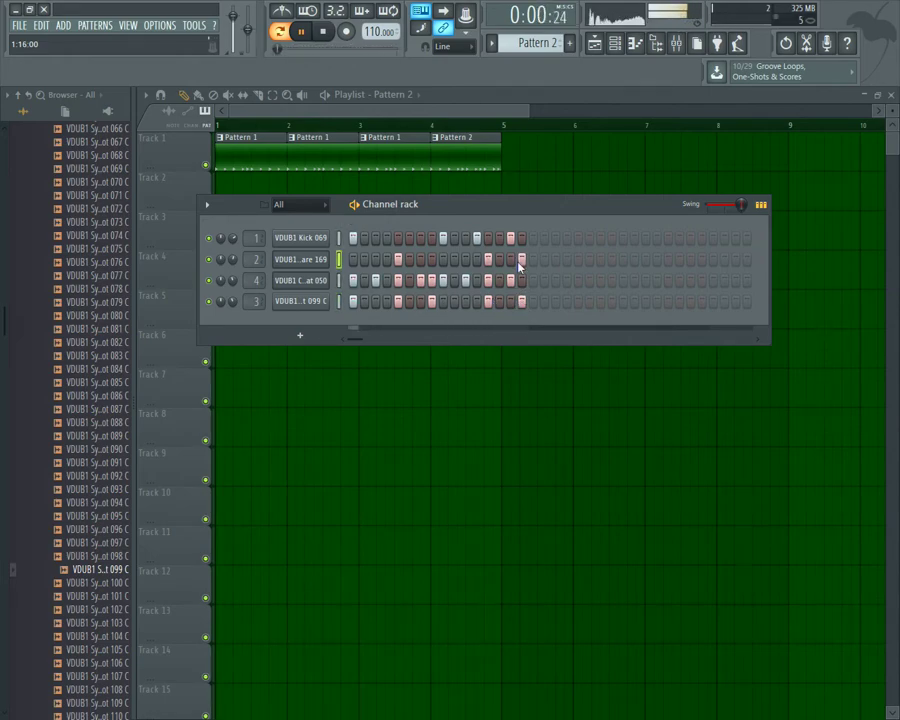
# Step: Switch playback to song mode, stop it and close the channel rack
pyautogui.click(280, 34)
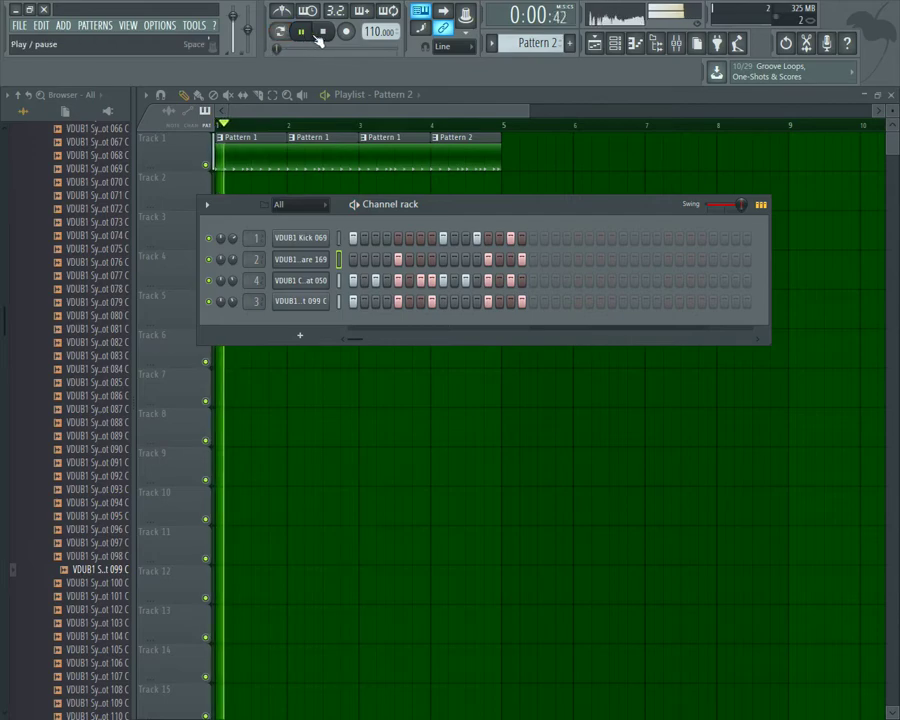
pyautogui.click(322, 33)
pyautogui.moveTo(526, 111); pyautogui.dragTo(597, 130)
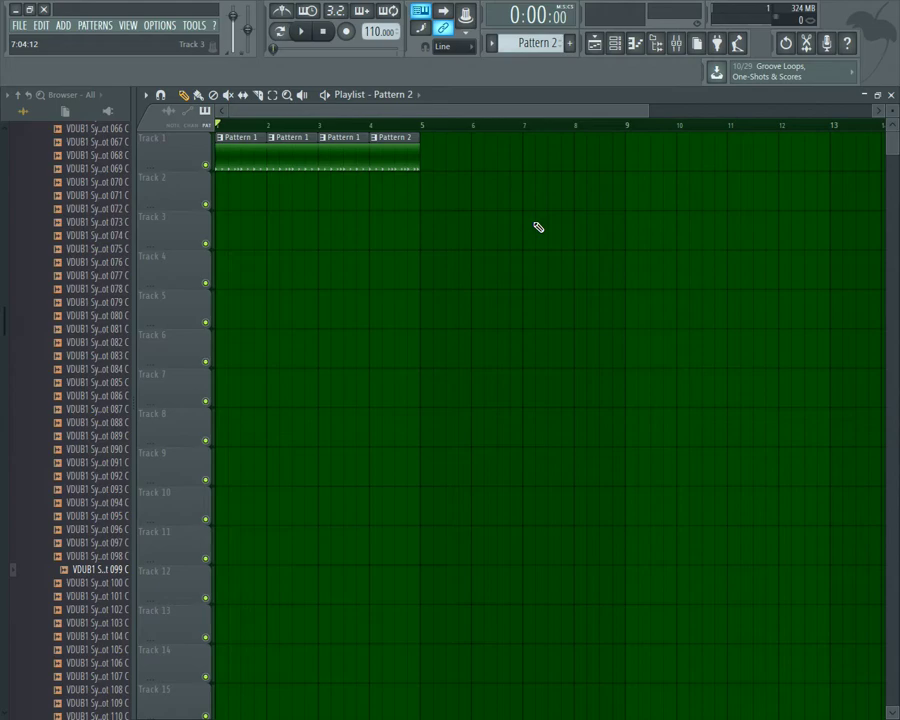
# Step: Collapse the MP3's folder tree in the browser and play the four-bar song from the start
pyautogui.scroll(20, 8, 495)
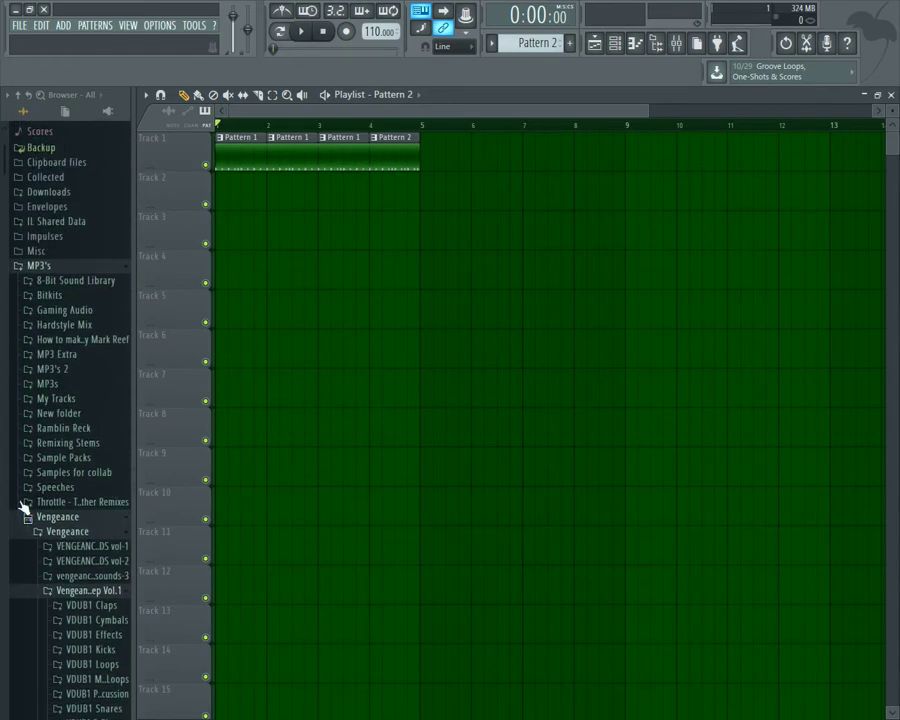
pyautogui.click(79, 545)
pyautogui.click(75, 302)
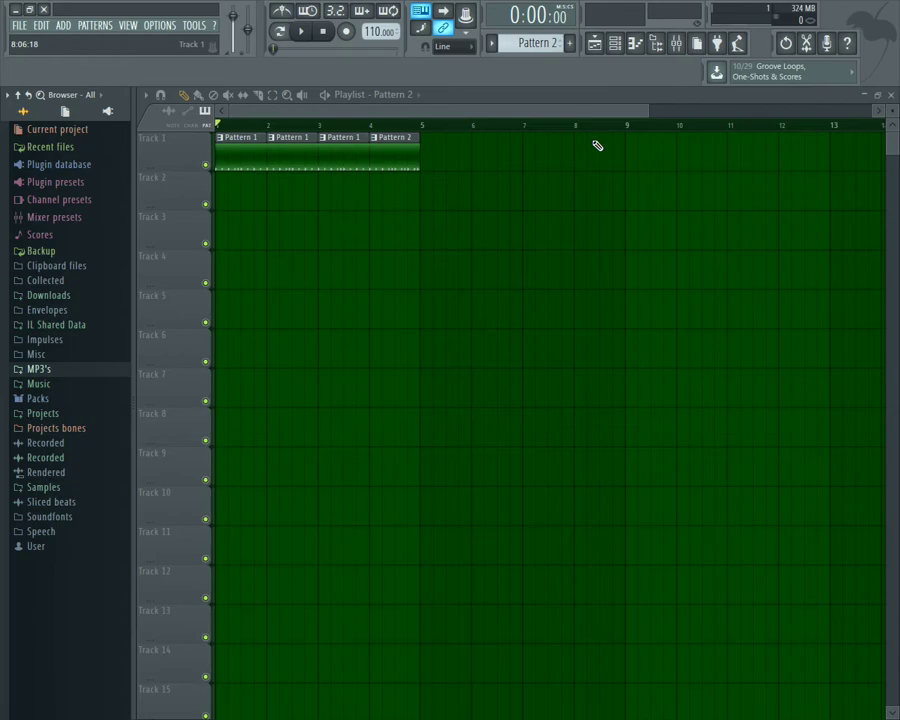
pyautogui.click(304, 42)
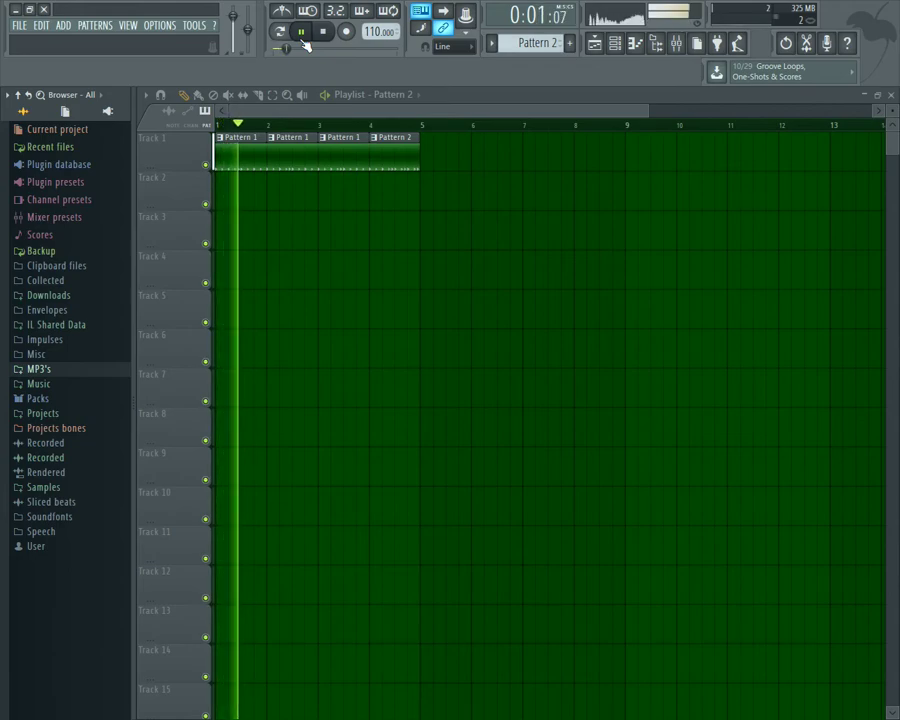